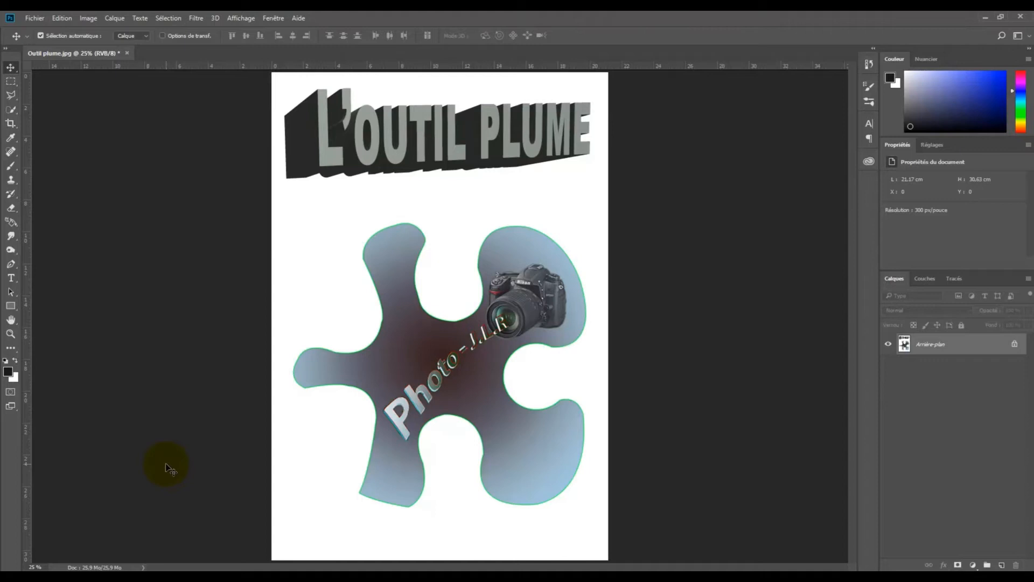
- Create a new 2500 × 2500 pixel document at 300 pixels per inch in RGB with a white background
key(ctrl+z)
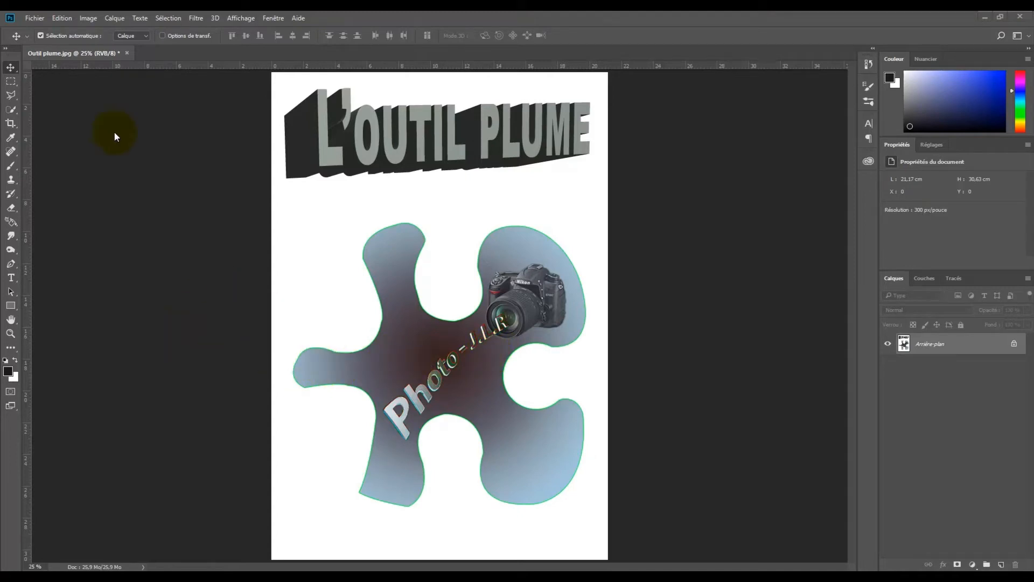
click(32, 18)
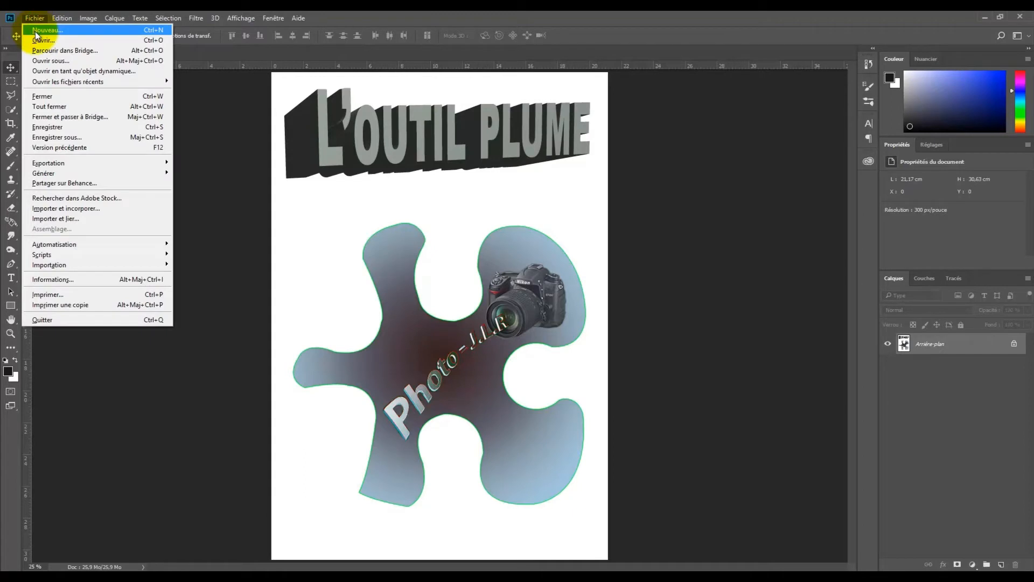
click(36, 30)
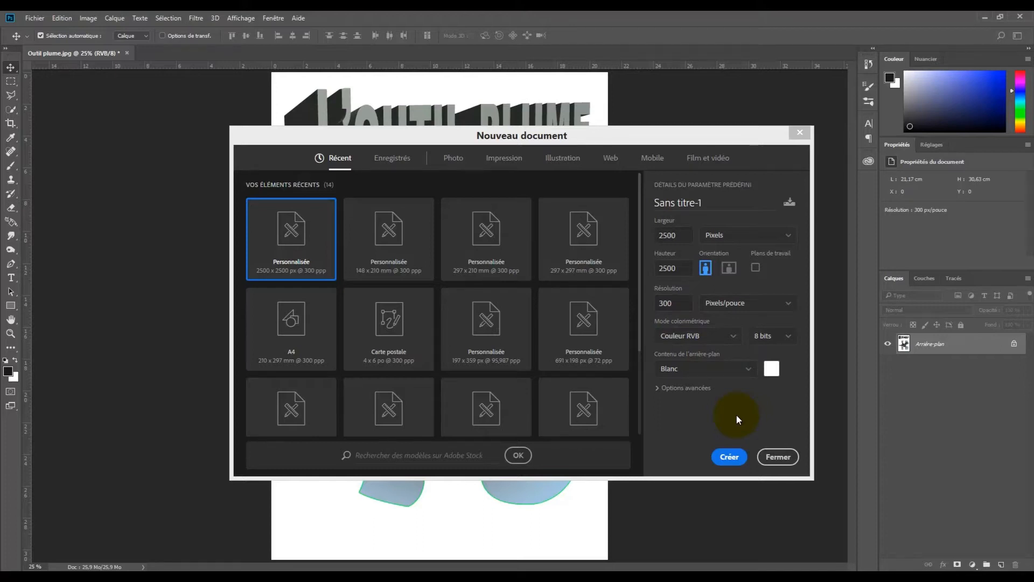
click(728, 458)
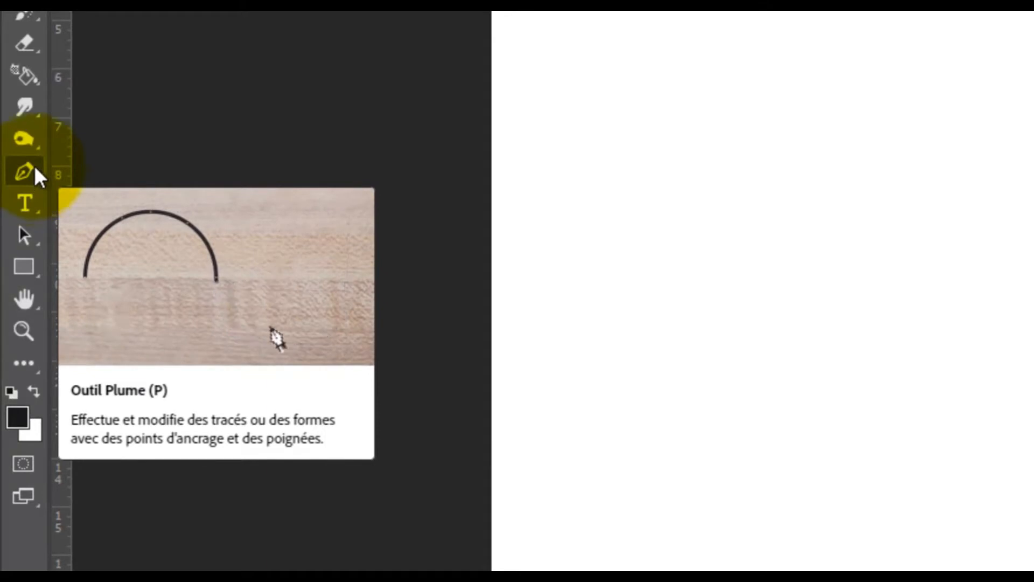
- Activate the standard Pen tool (Outil Plume) and set its drawing mode to Tracé
right_click(28, 173)
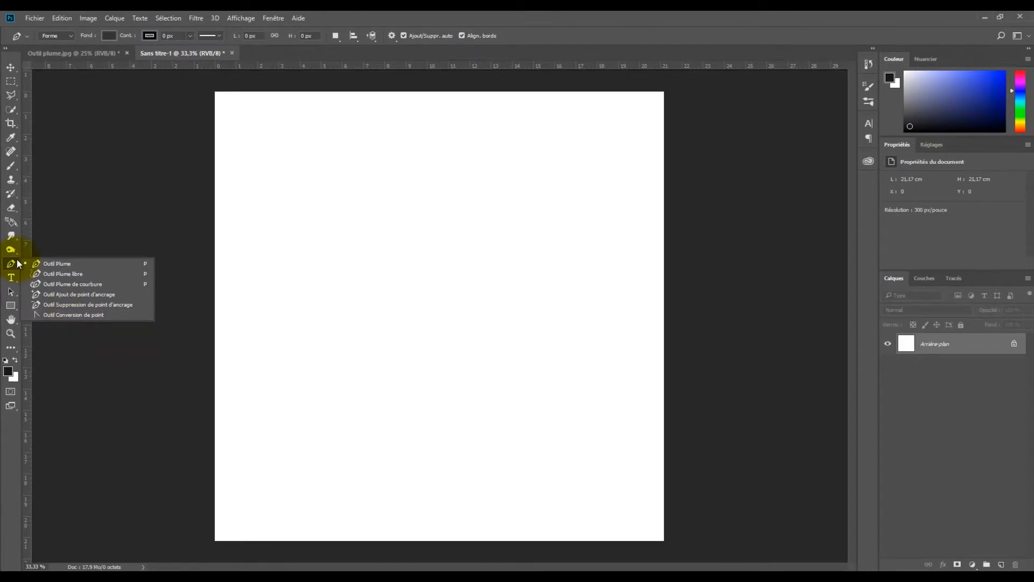
click(57, 264)
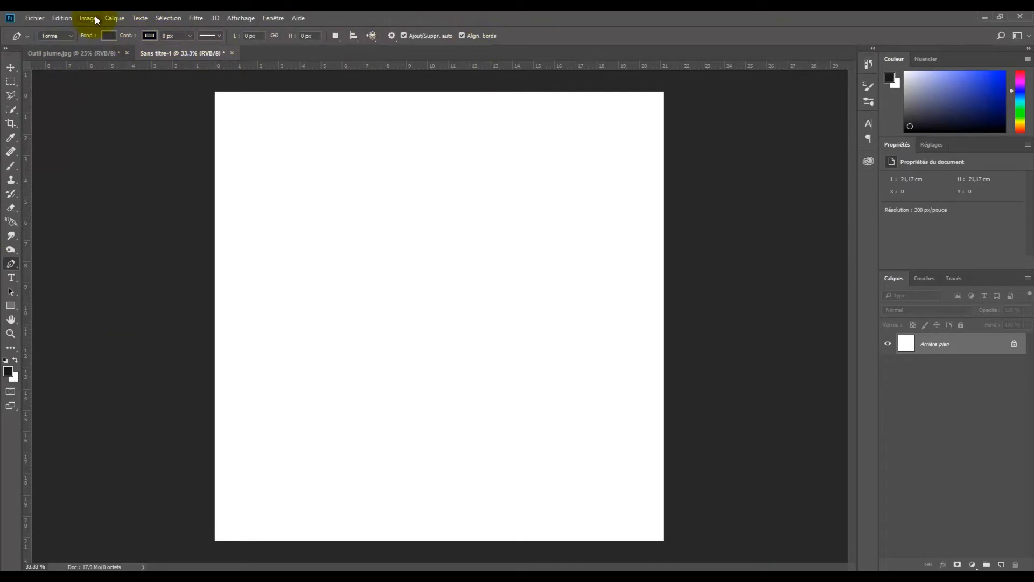
click(72, 35)
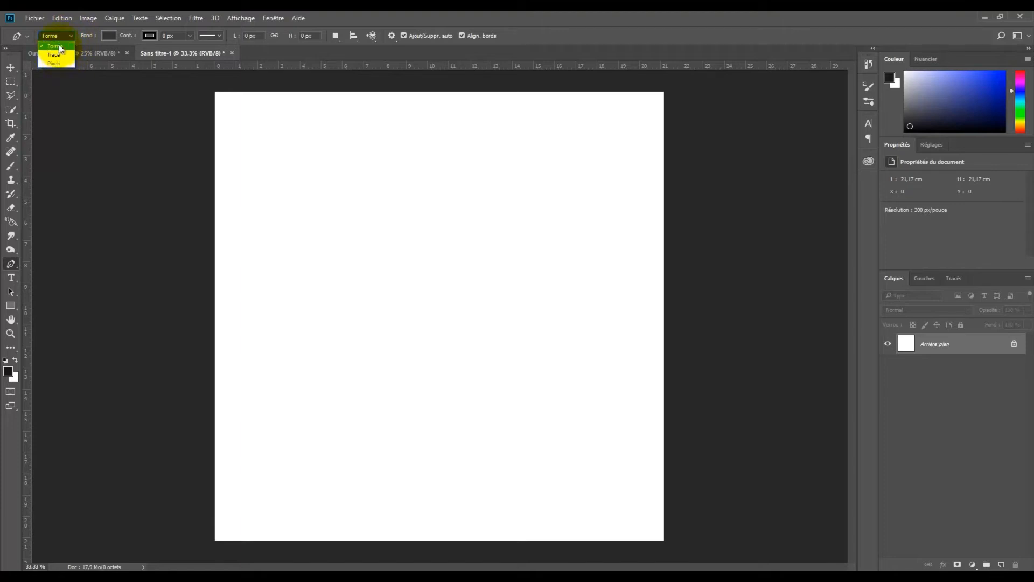
click(59, 46)
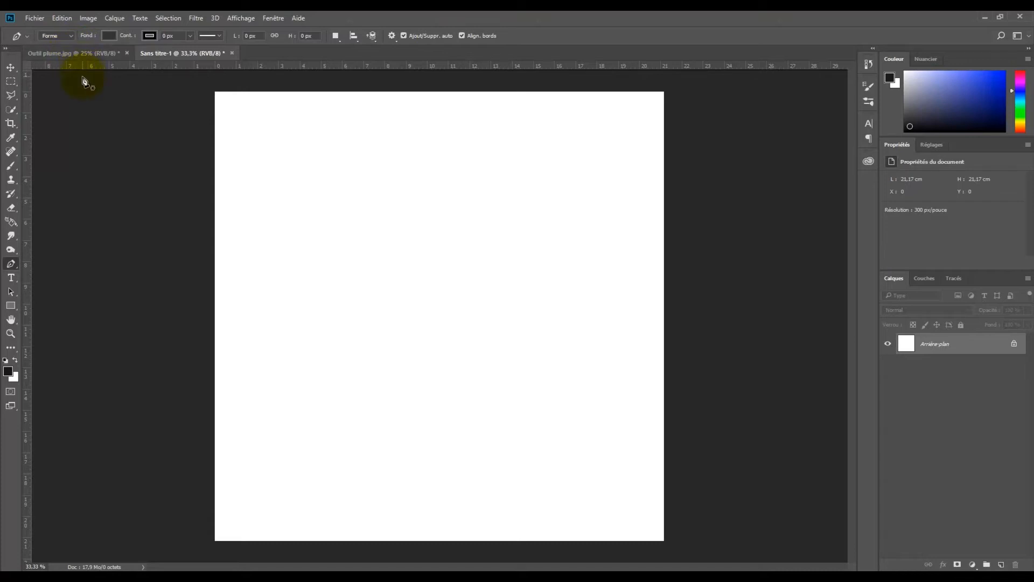
click(72, 36)
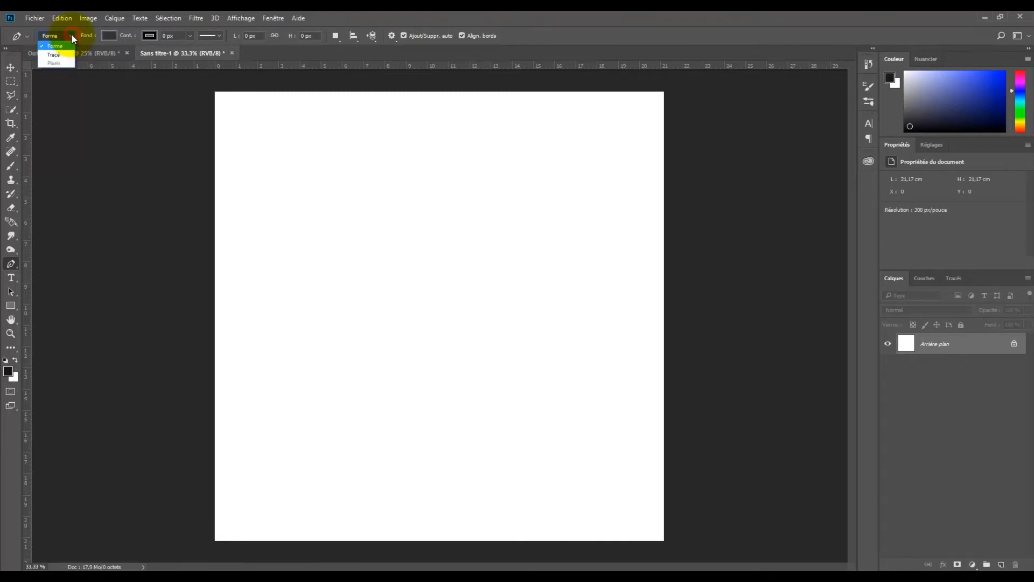
click(52, 53)
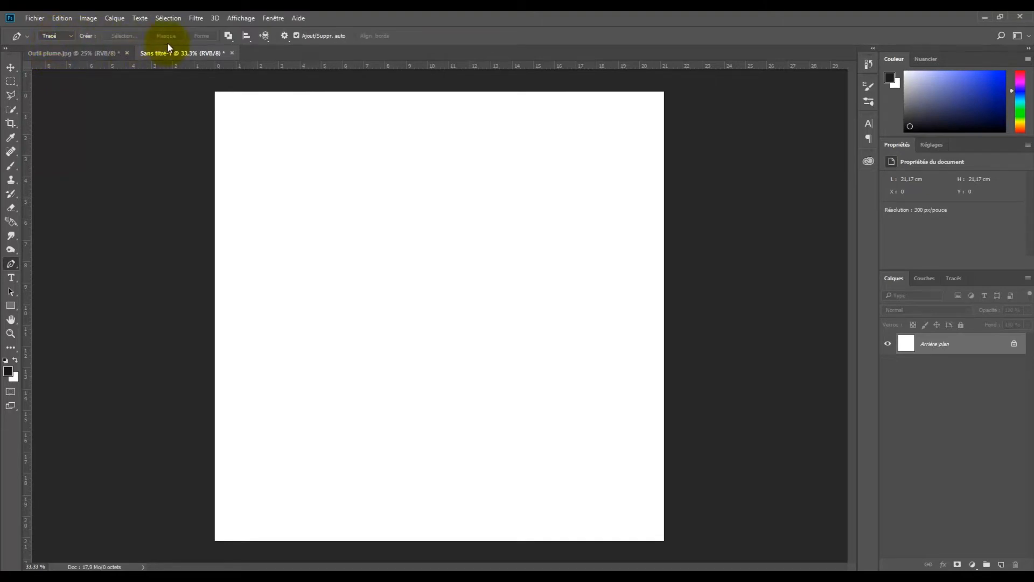
- Examine the Pen tool's path operations, alignment, stacking order, path display options and the Ajout/Suppr. auto setting
click(229, 36)
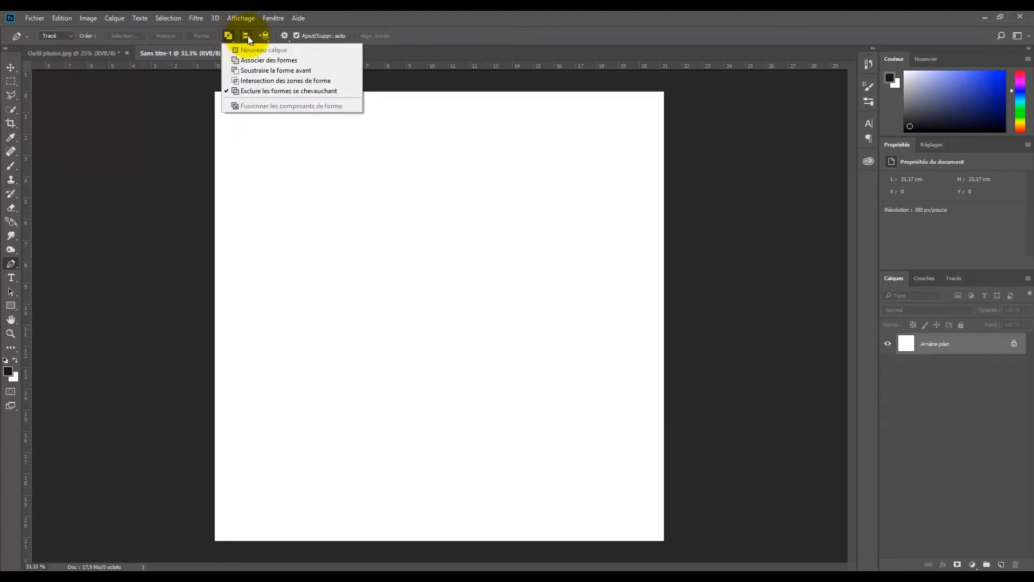
click(248, 36)
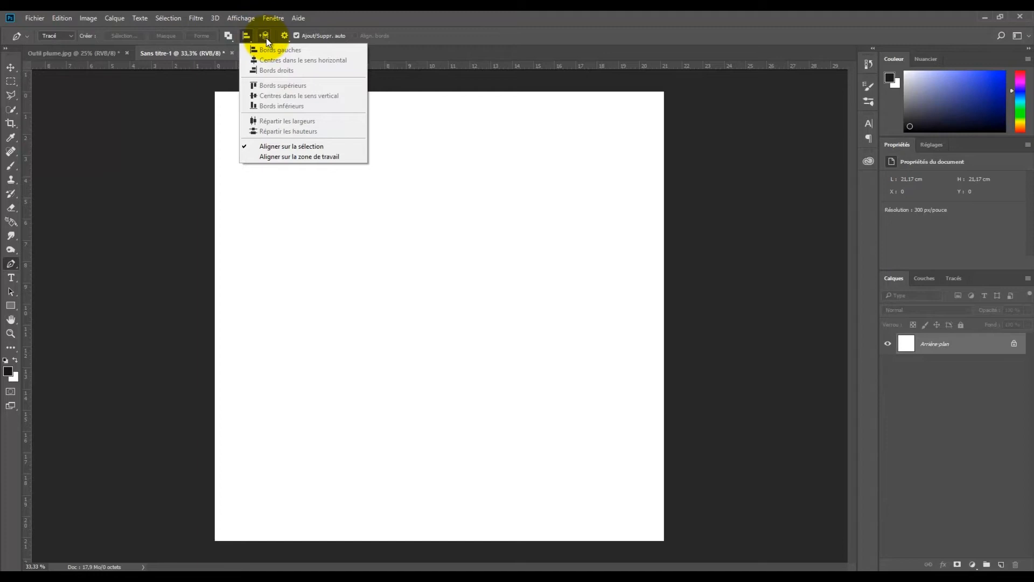
click(266, 38)
click(266, 38)
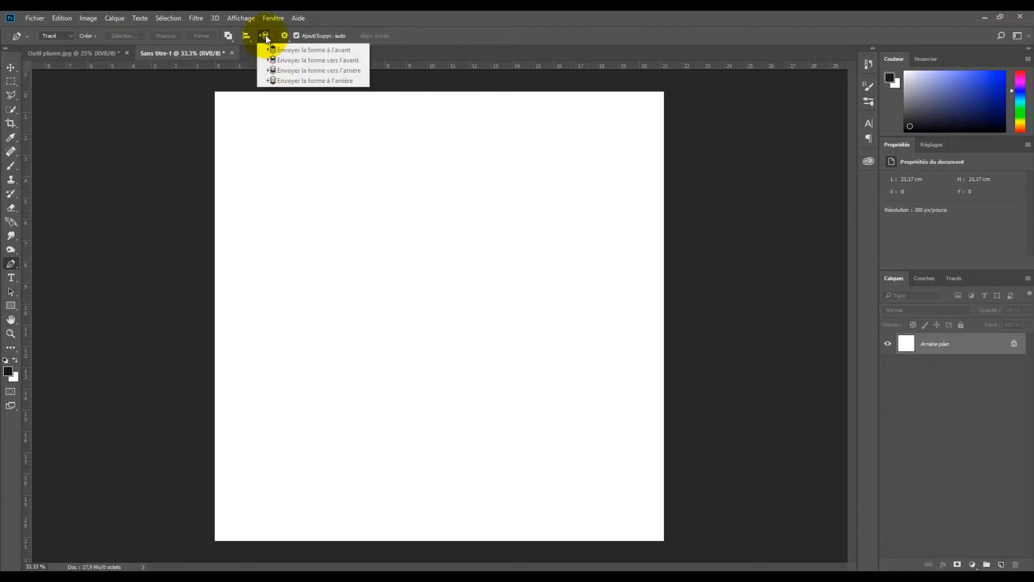
click(286, 36)
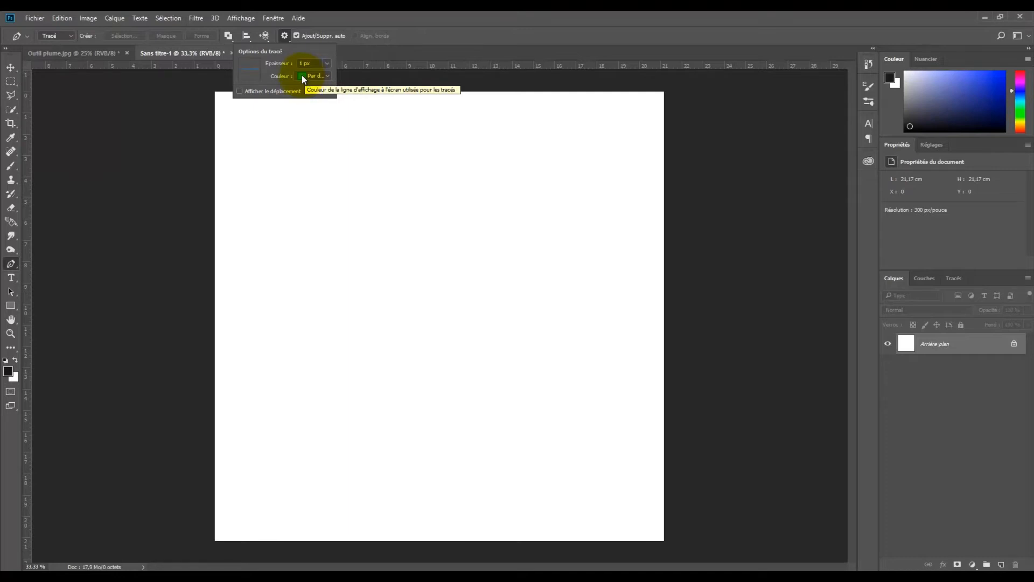
click(295, 36)
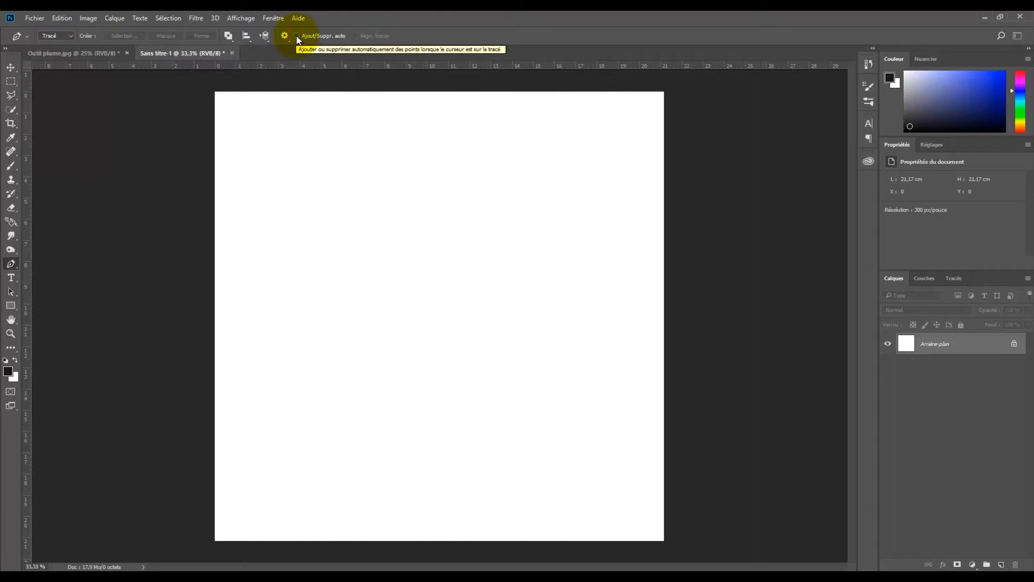
click(296, 35)
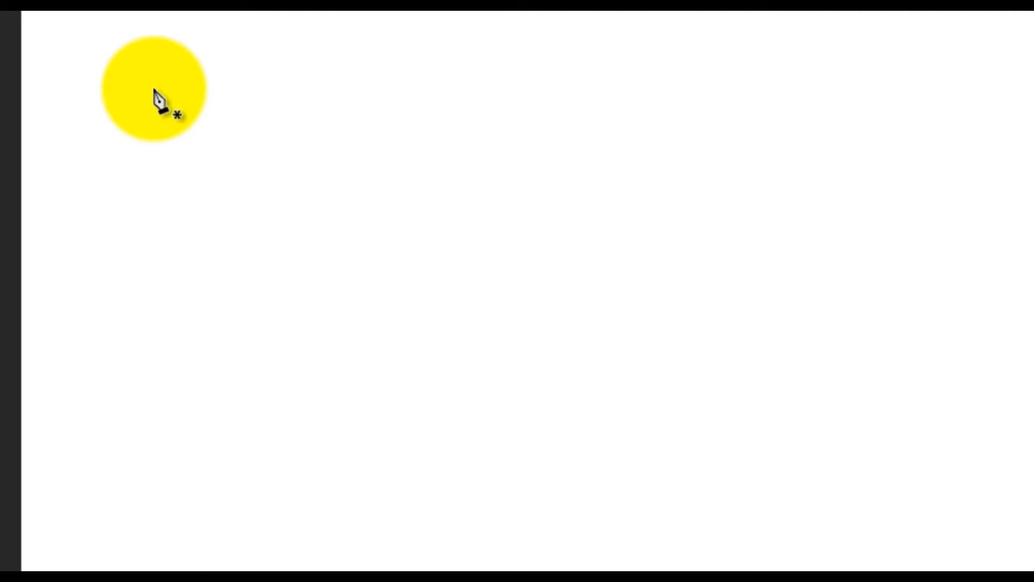
- Draw a closed four-sided path about 12 cm wide and 7 cm high in the canvas's upper part, with Ajout/Suppr. auto on at the end
click(154, 89)
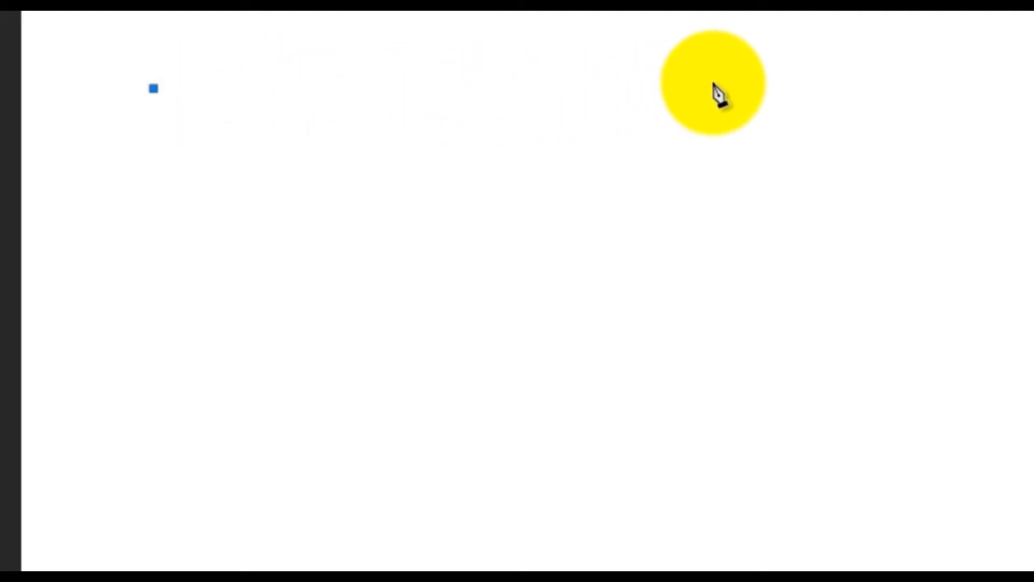
click(739, 88)
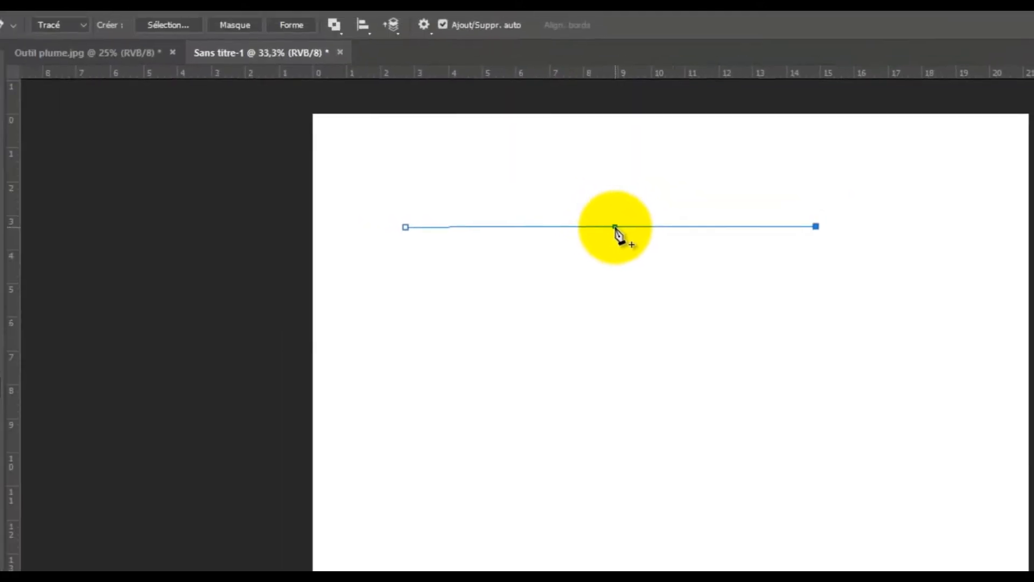
click(458, 39)
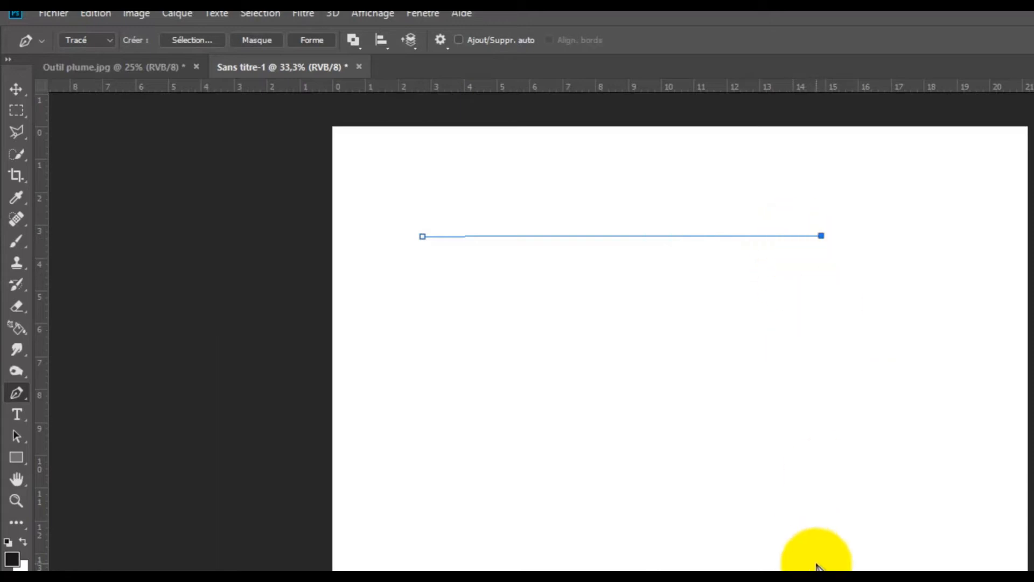
click(831, 458)
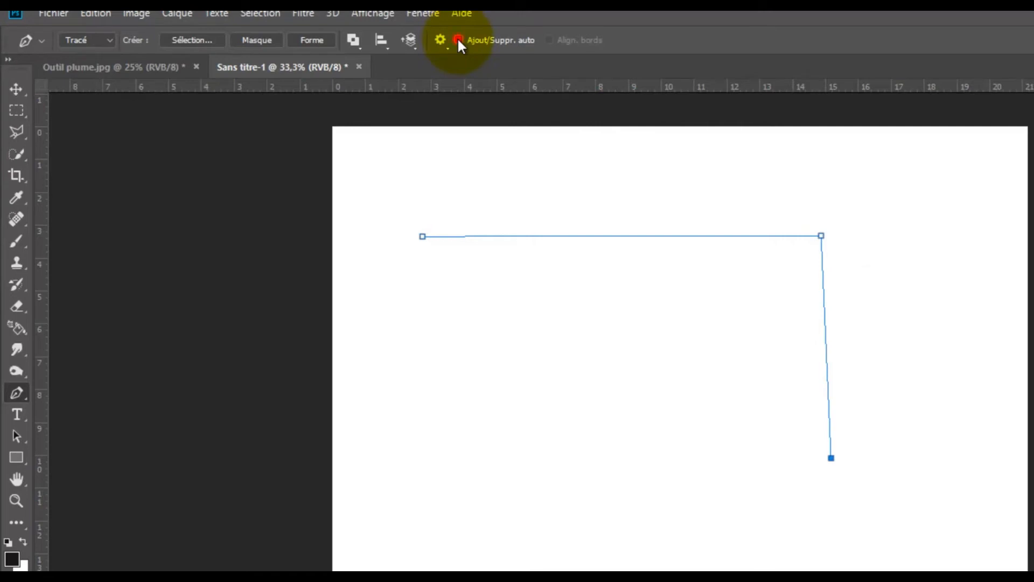
click(826, 347)
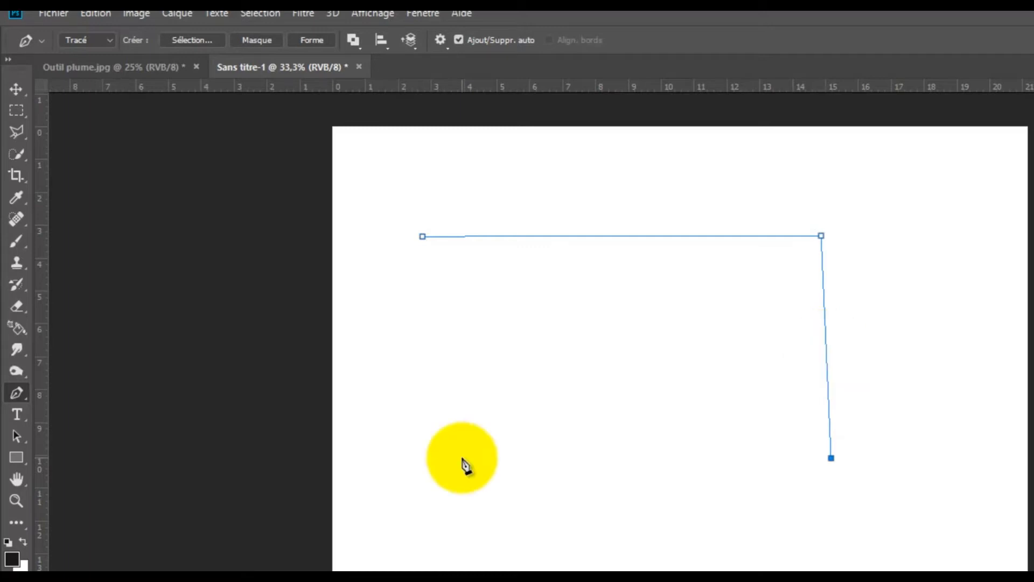
click(429, 462)
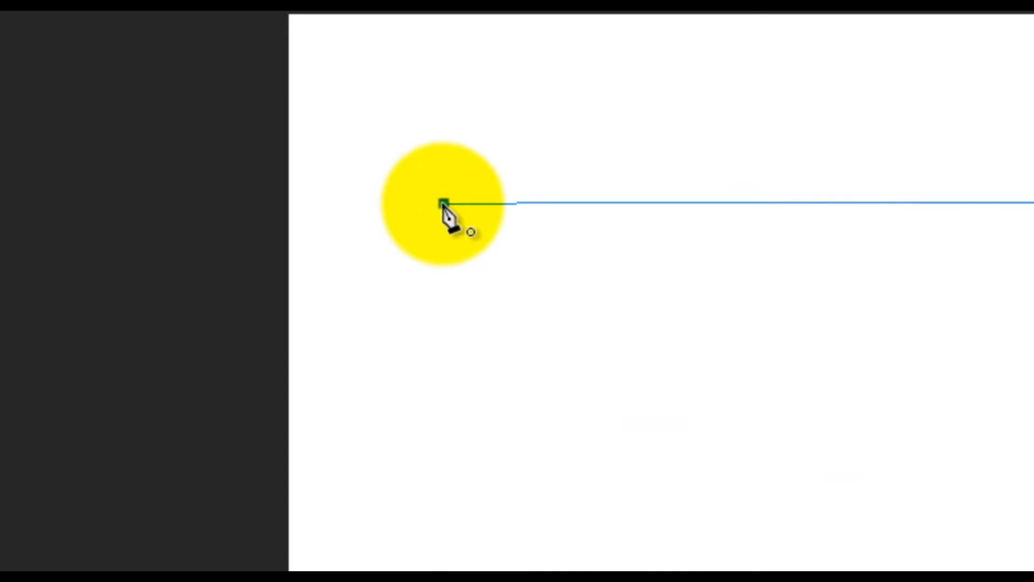
click(443, 205)
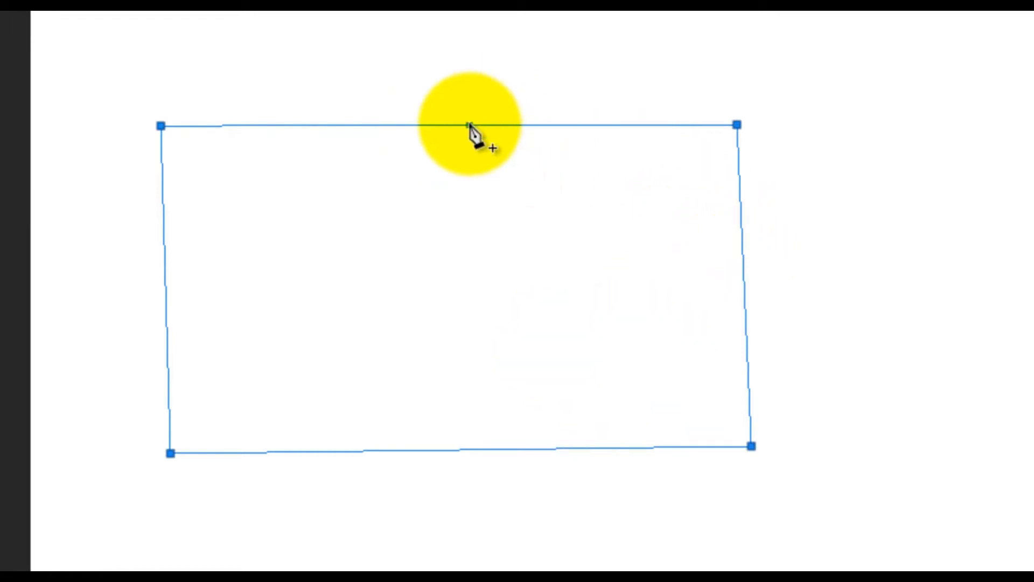
- Add an anchor point in the middle of the path's upper edge and raise it to form an arch
click(469, 126)
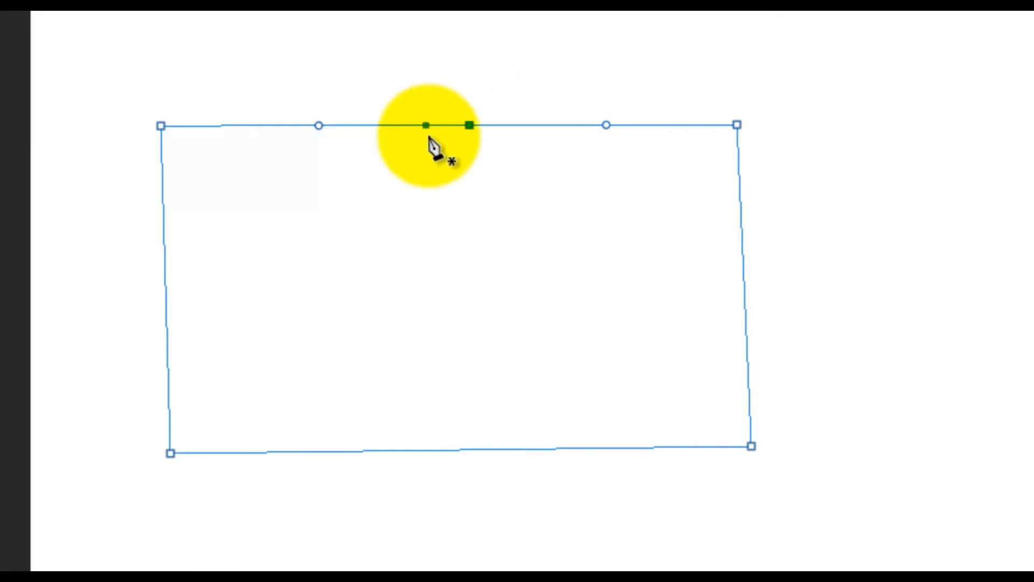
ctrl+click(469, 126)
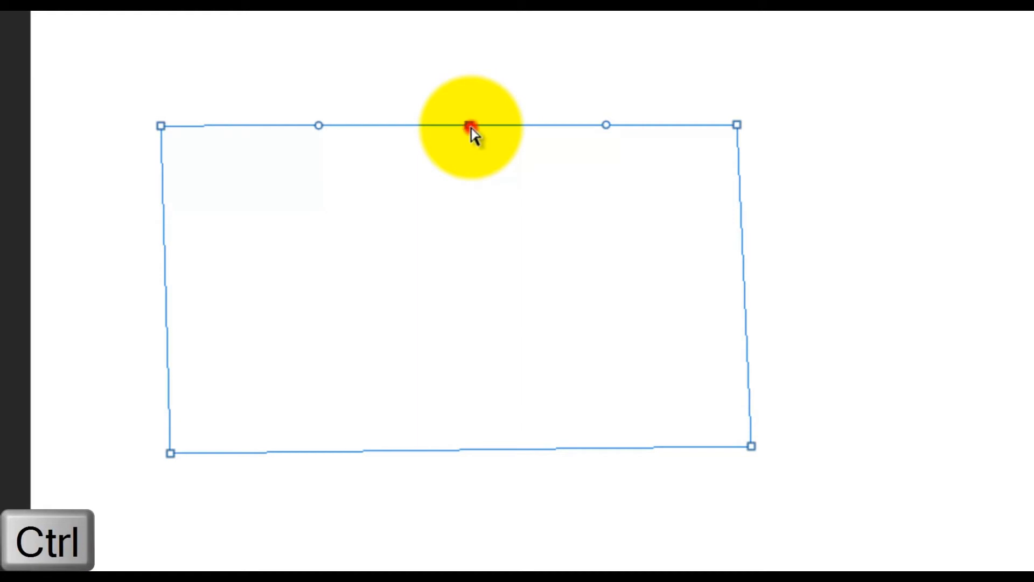
drag(470, 127, 475, 62)
drag(461, 66, 457, 65)
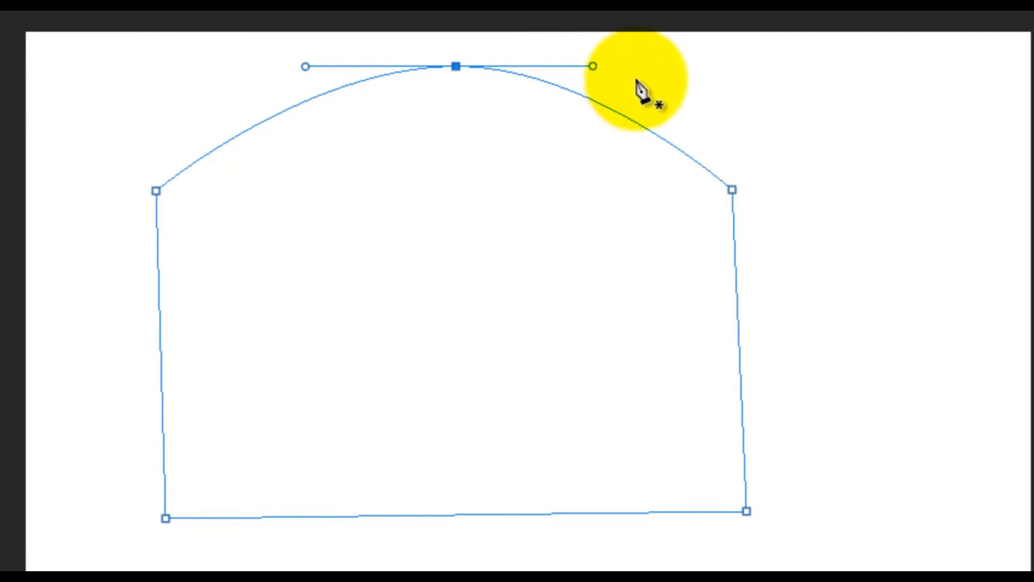
- Reshape the arch into an S-curve by swinging its right direction handle downward and lowering the middle anchor point
key(ctrl)
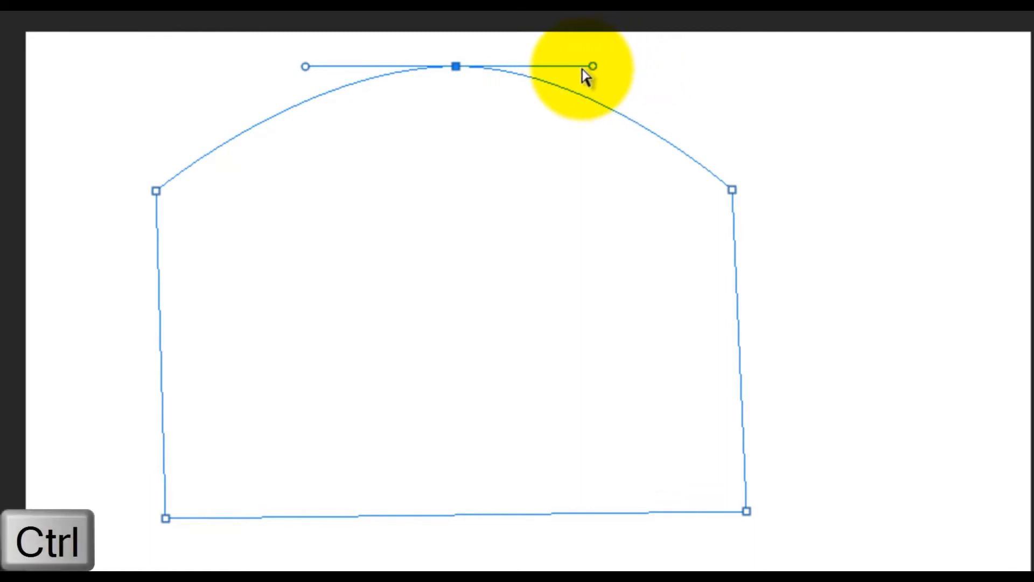
drag(596, 67, 525, 220)
click(457, 69)
drag(457, 69, 442, 149)
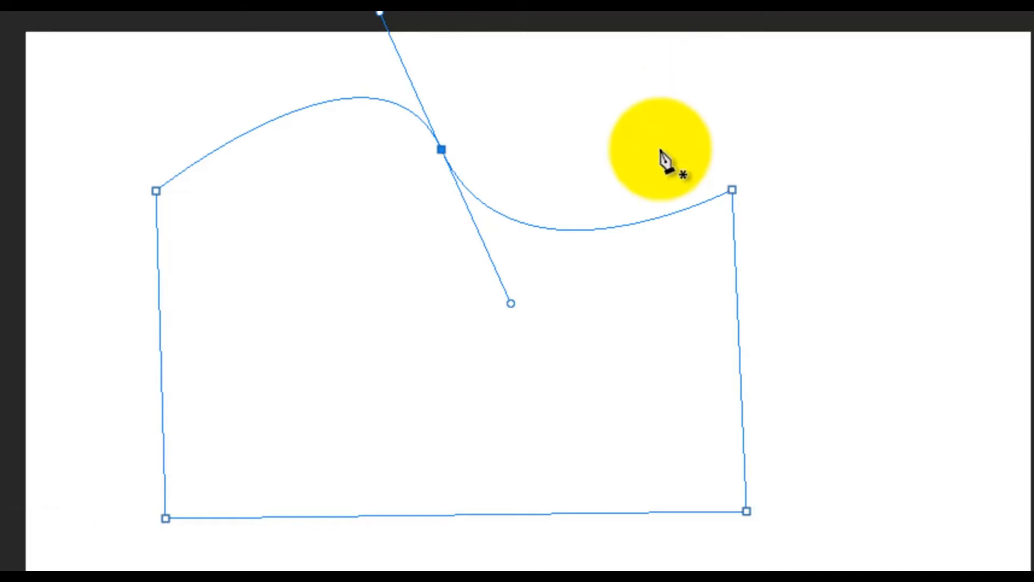
- Add an anchor point midway on the right edge, delete it, and delete the upper curve's middle anchor point
click(740, 342)
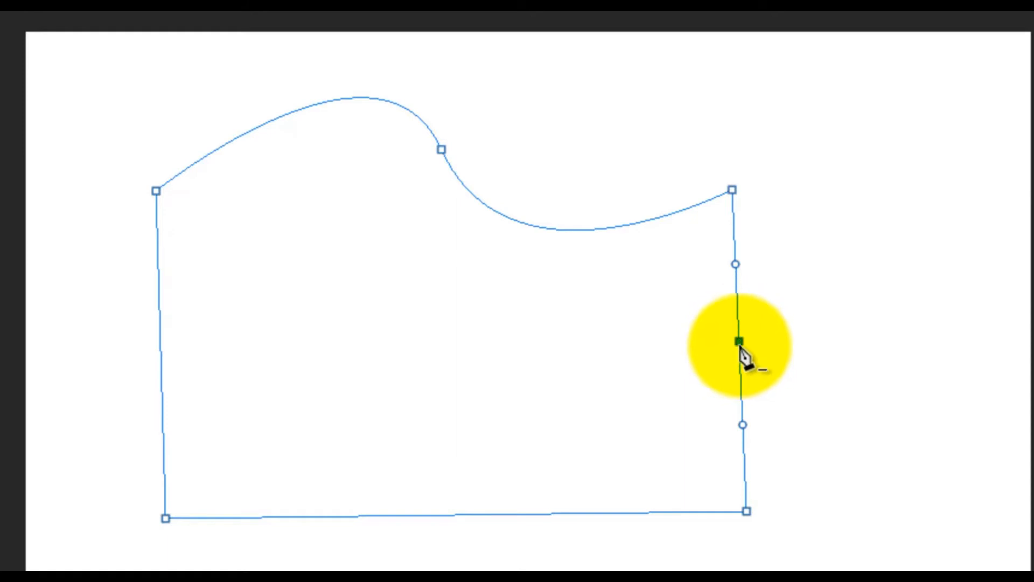
click(739, 343)
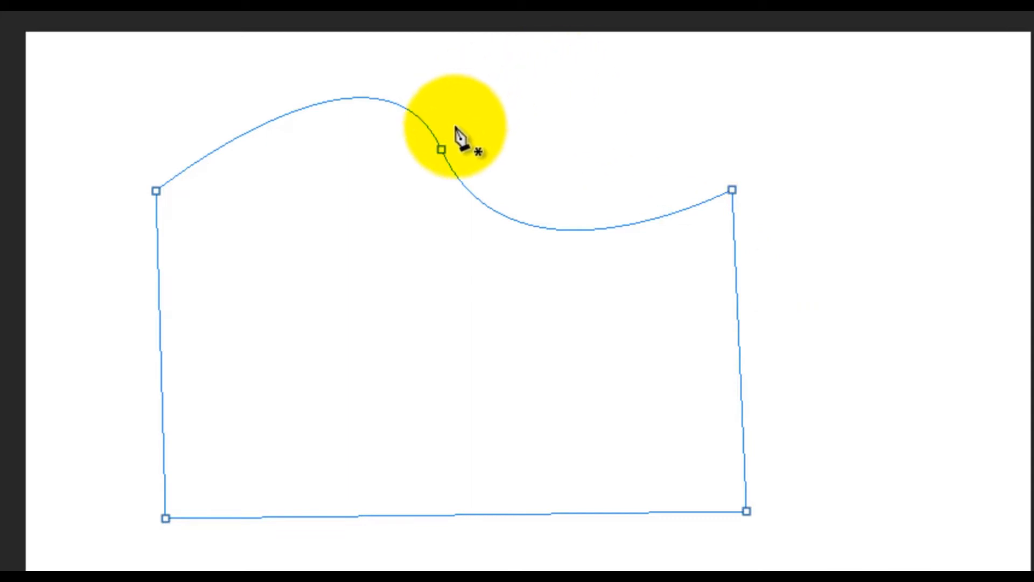
click(441, 150)
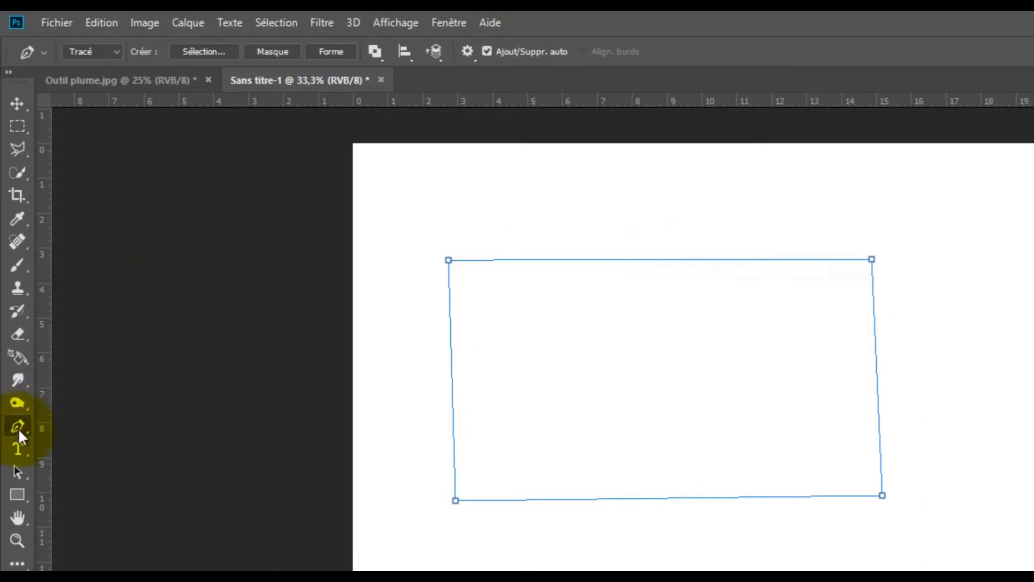
- Add an anchor point in the middle of the lower edge, pull it down into a rounded curve, and place a separate point at its right handle
right_click(28, 429)
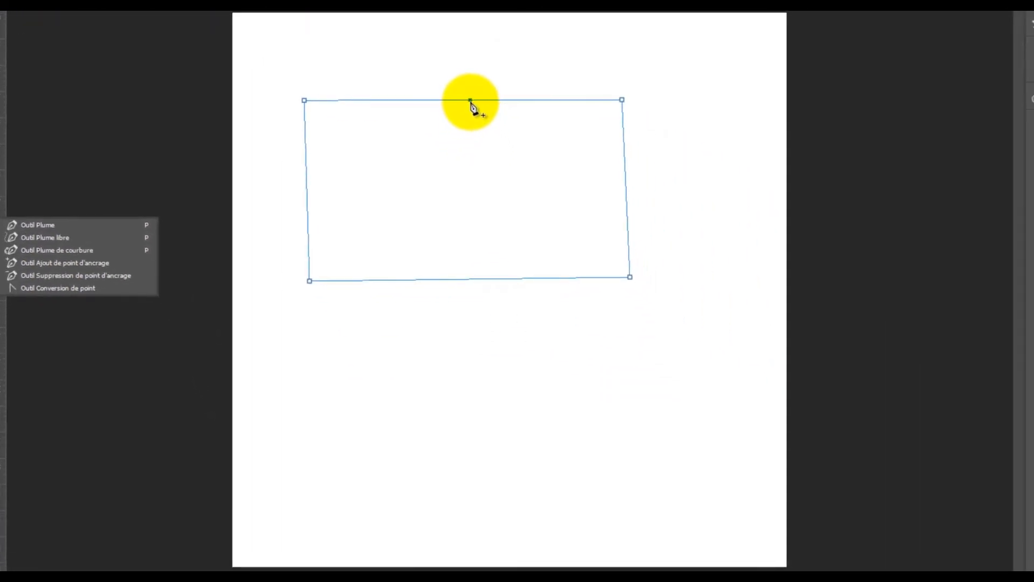
click(472, 279)
key(ctrl)
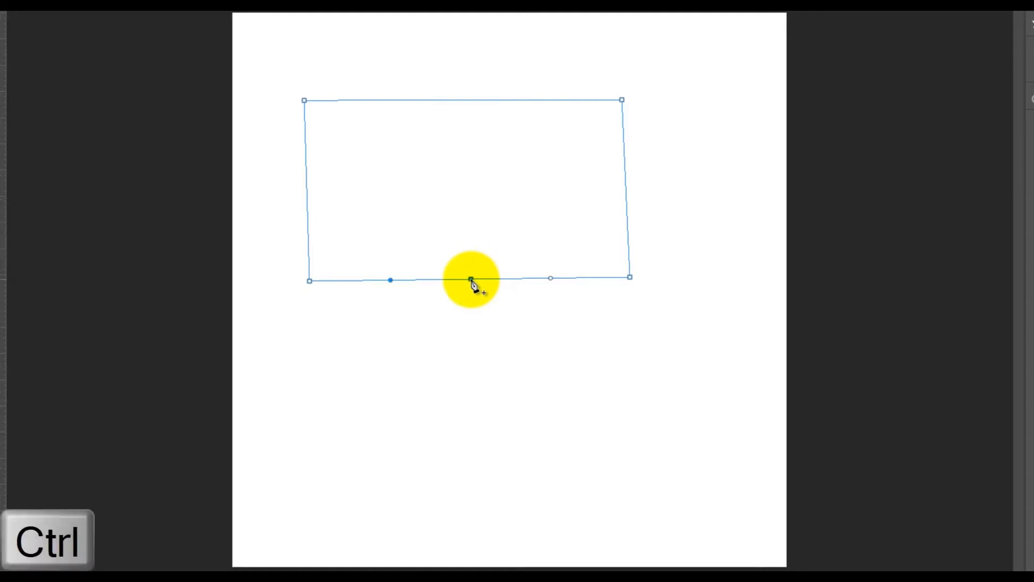
drag(471, 279, 471, 371)
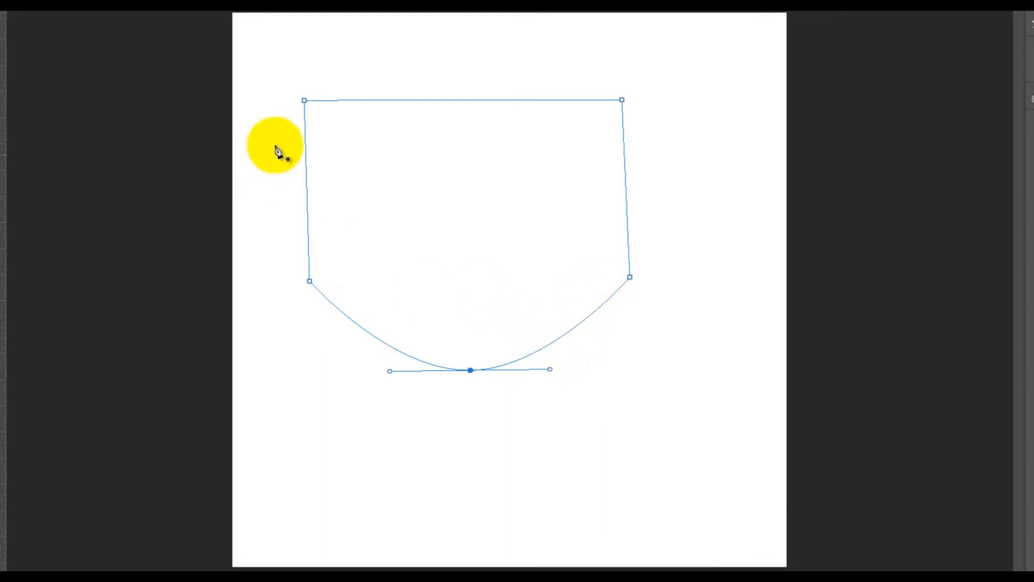
click(551, 370)
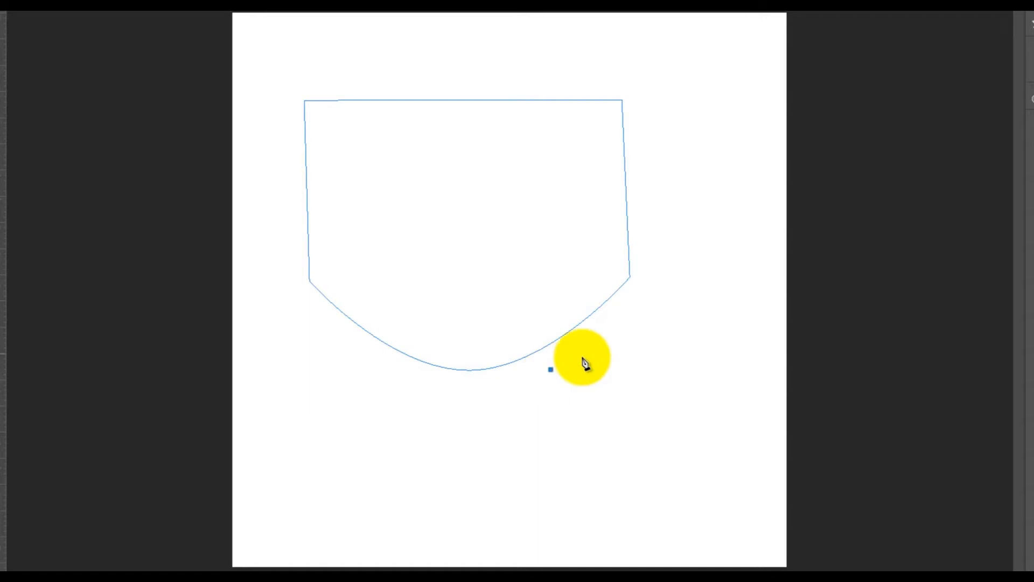
- Extend the separate path from the shape's lower-right corner outward, up and back to its upper-right corner, forming a side strip
click(630, 277)
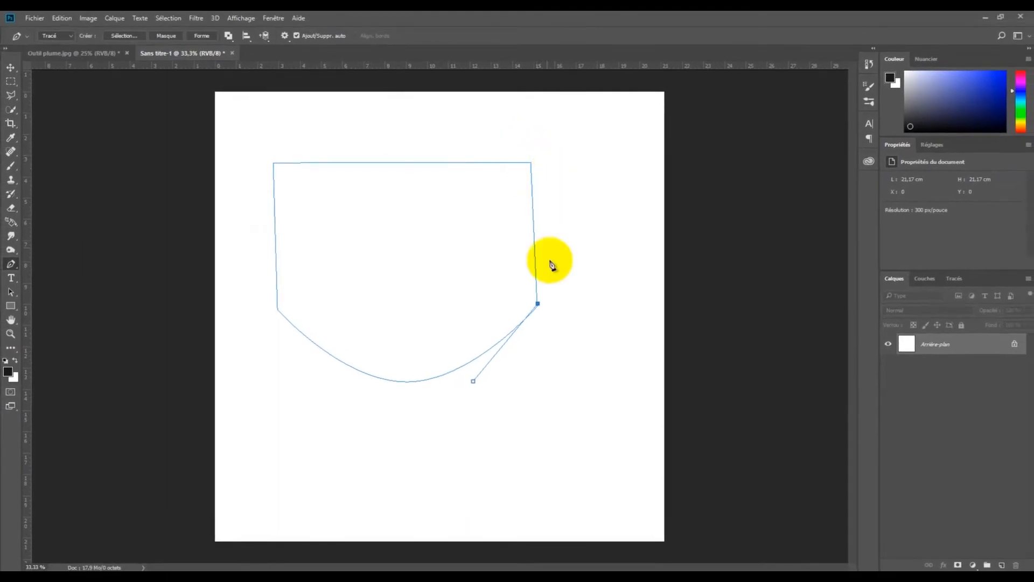
click(593, 305)
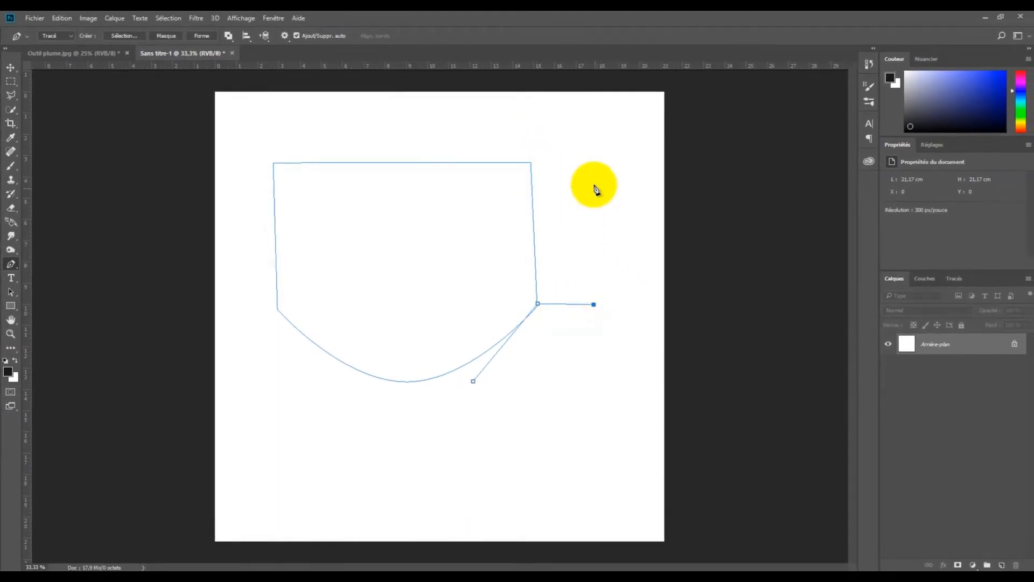
click(589, 168)
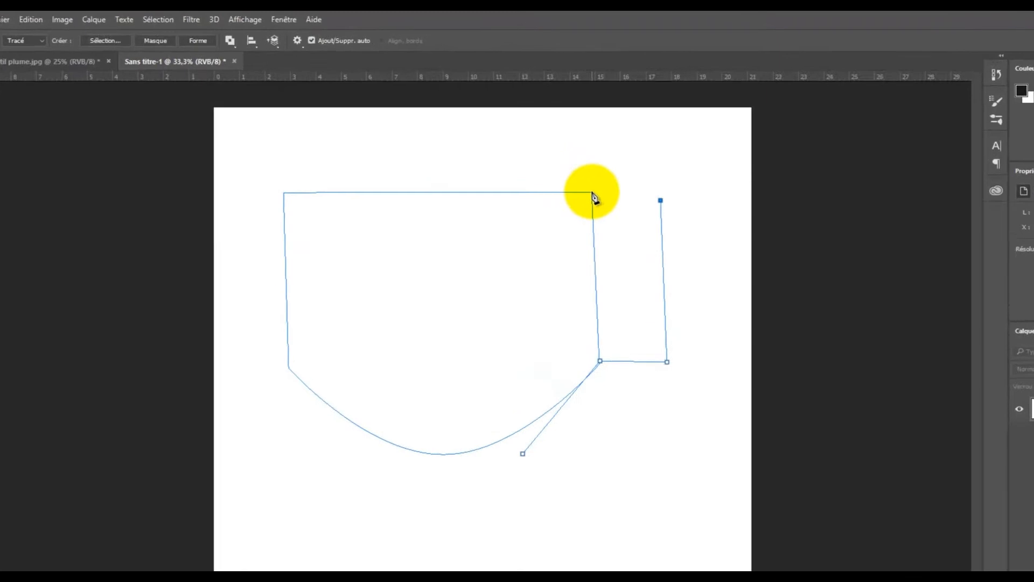
click(592, 193)
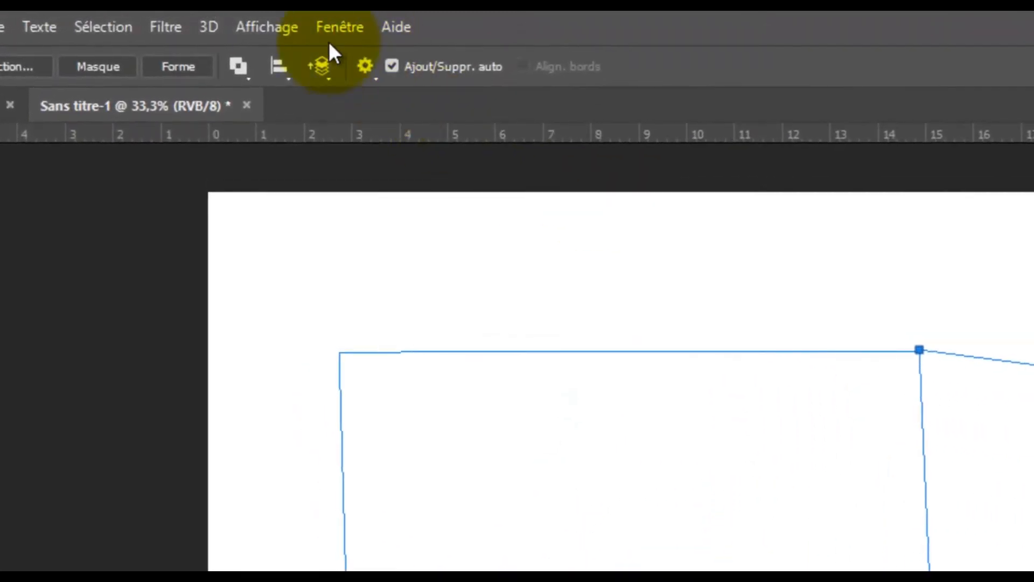
click(247, 77)
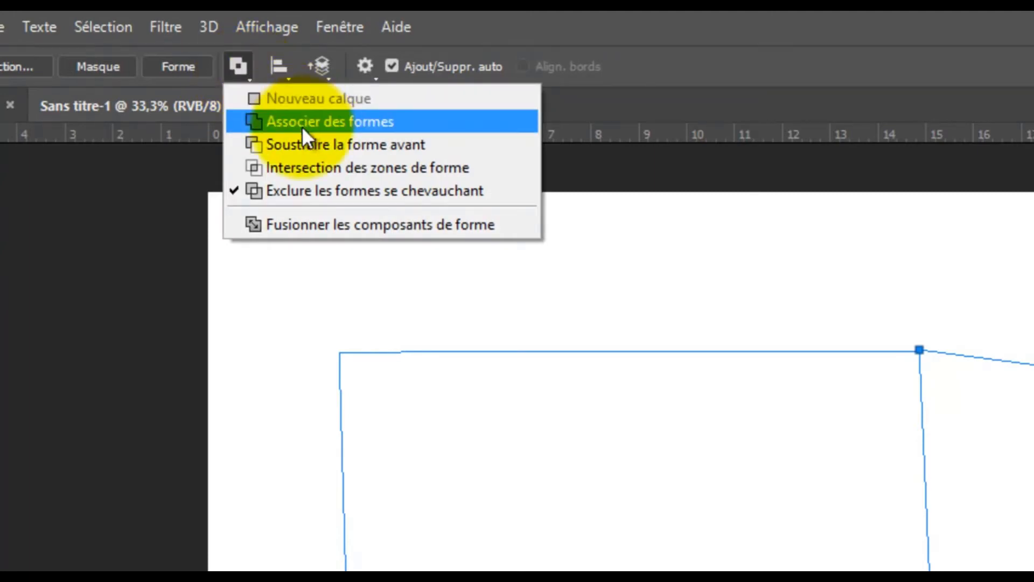
click(859, 224)
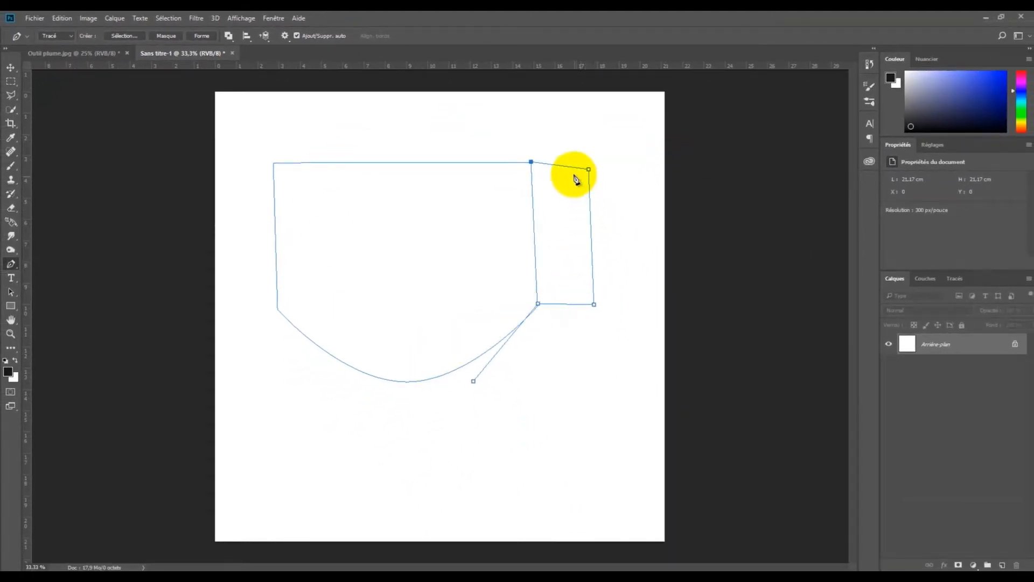
- Delete the side strip's anchor points one by one, including the stray point below the curve and the one at the upper-right corner
click(532, 162)
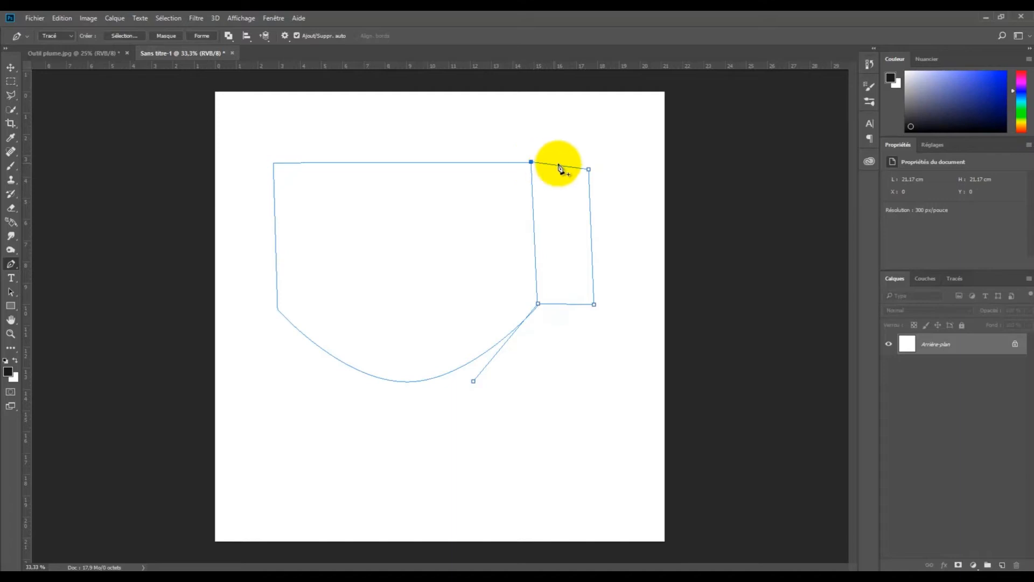
click(589, 169)
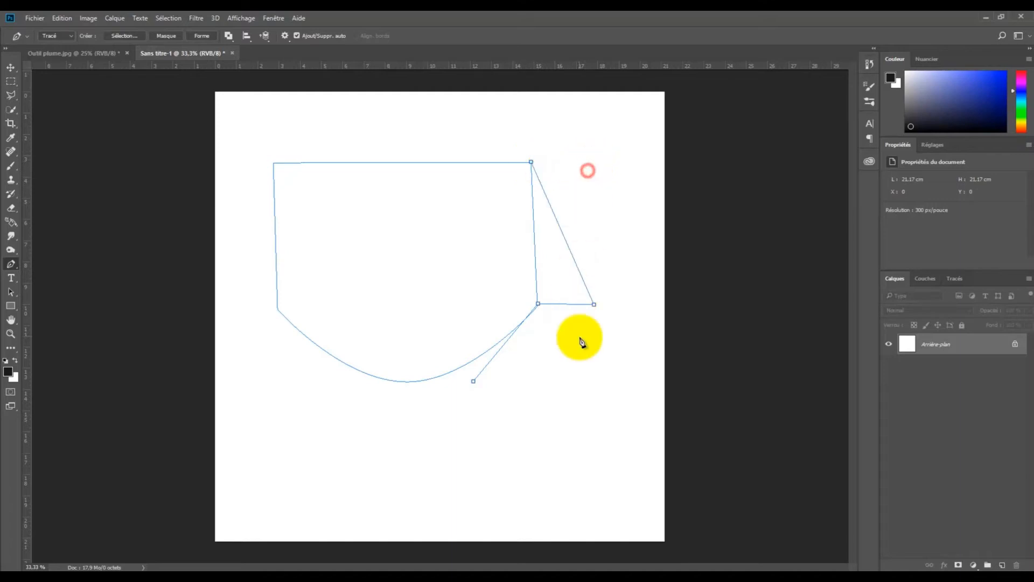
click(593, 305)
click(538, 303)
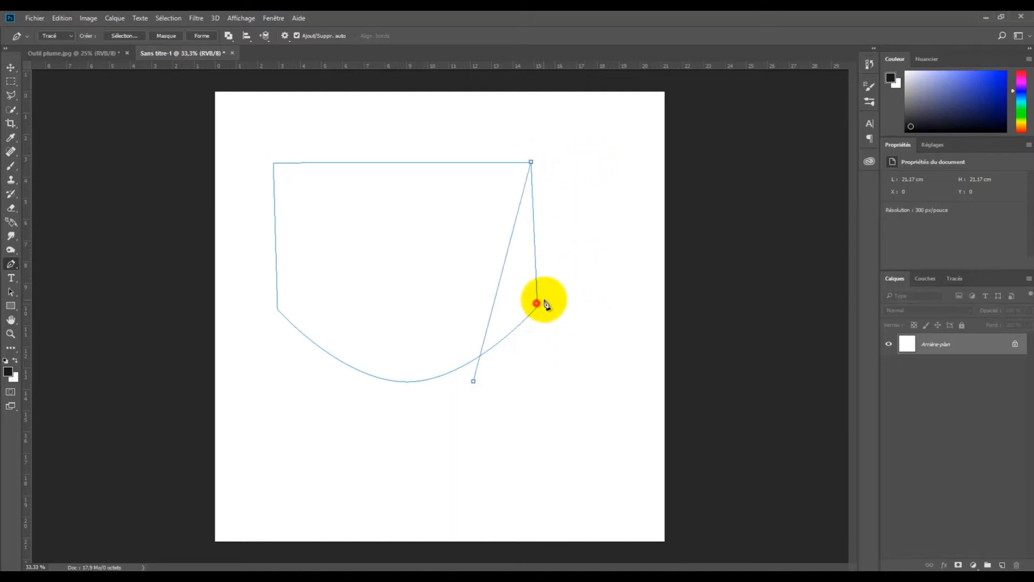
right_click(475, 383)
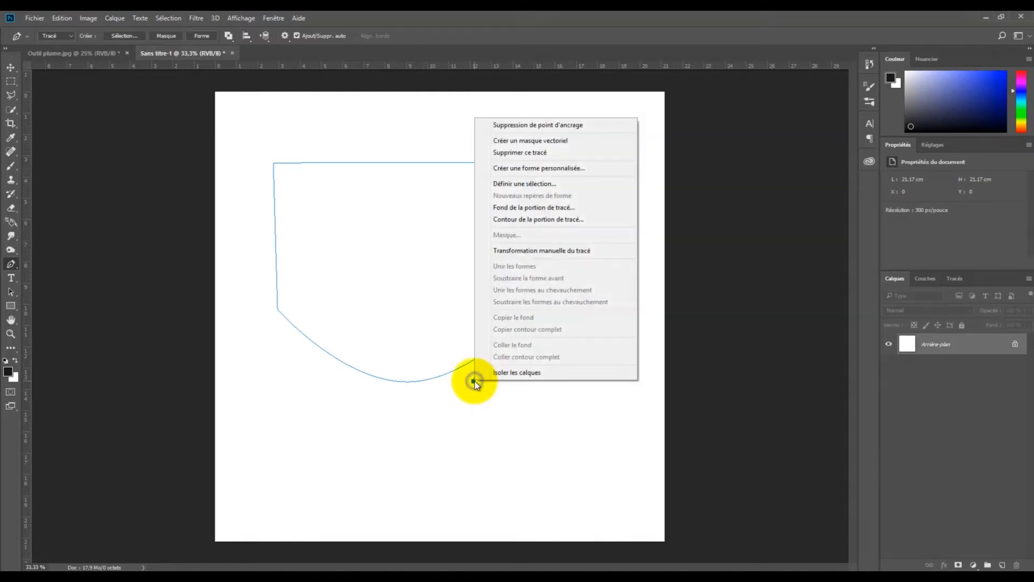
click(530, 123)
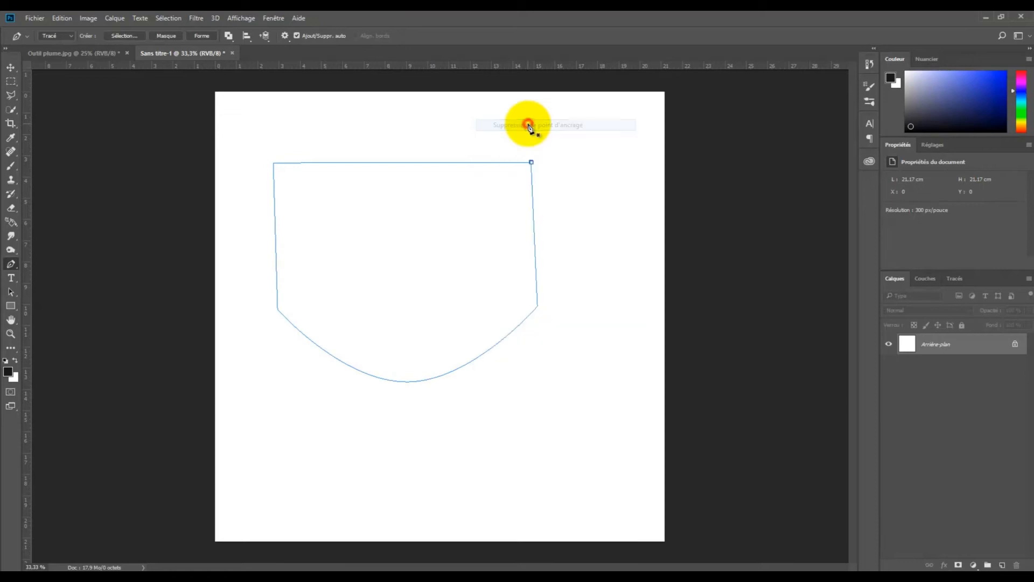
right_click(532, 163)
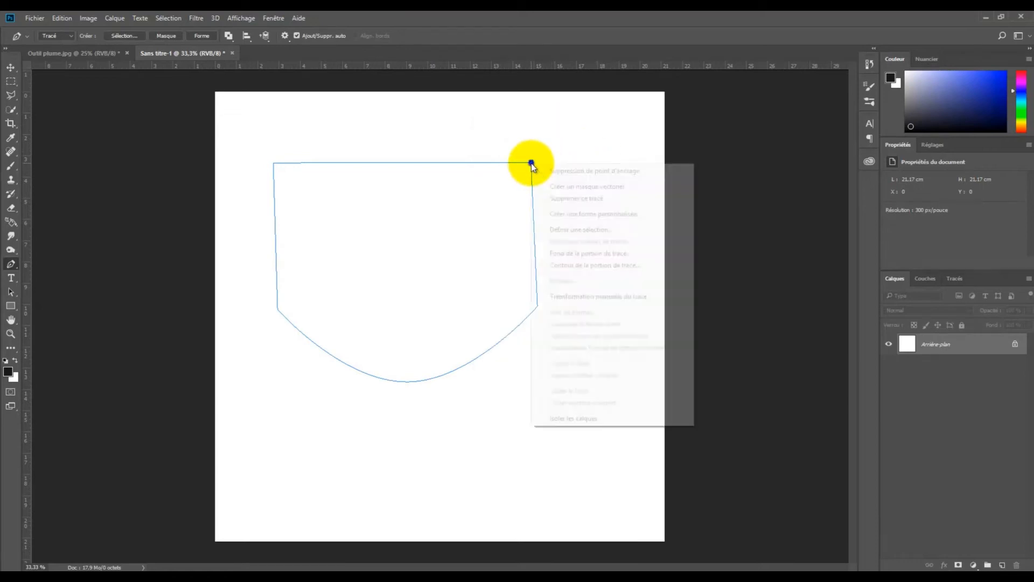
click(579, 171)
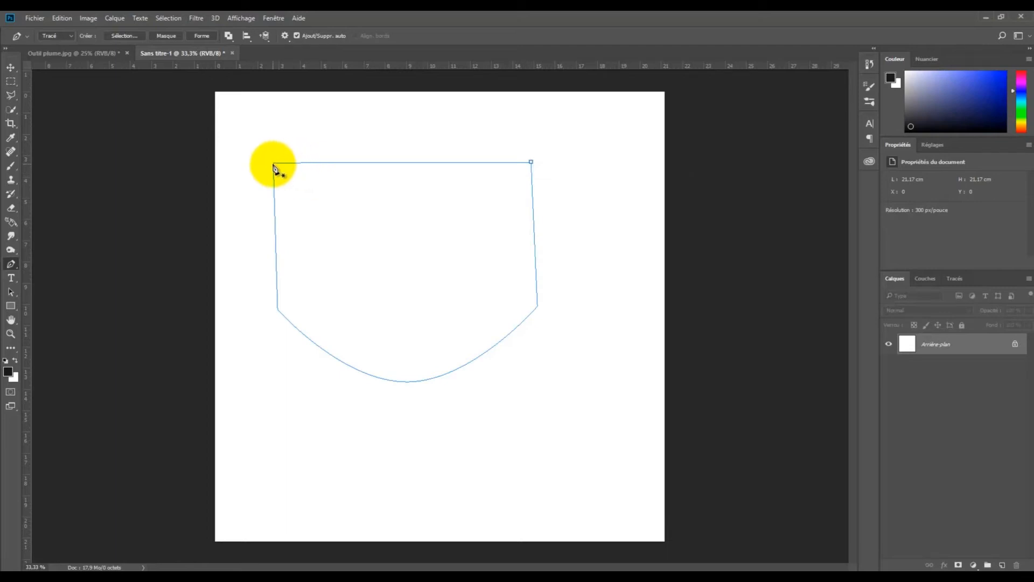
- Draw a straight diagonal segment from the shape's upper-left corner to its lower-right corner
click(274, 164)
click(273, 165)
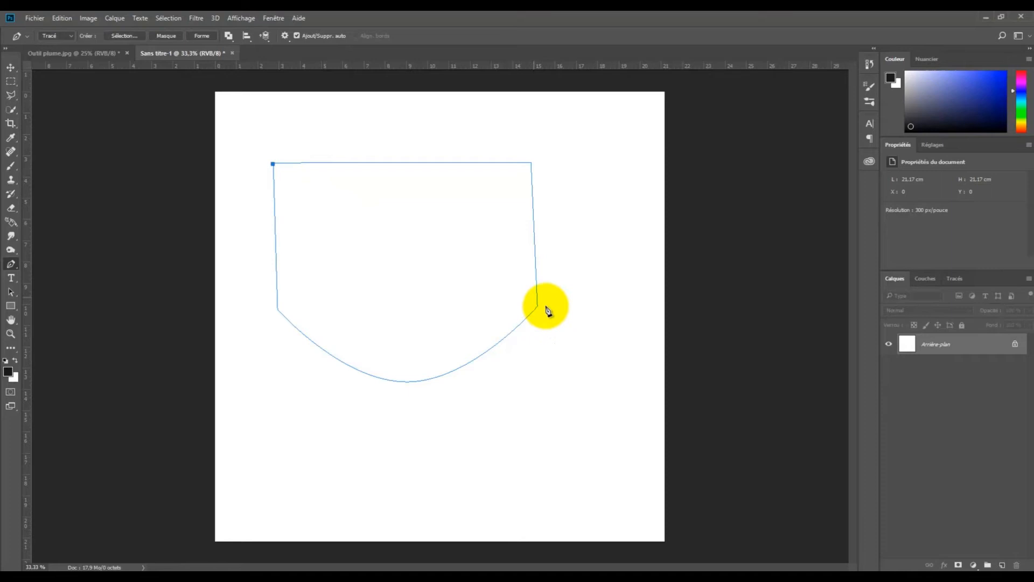
click(537, 306)
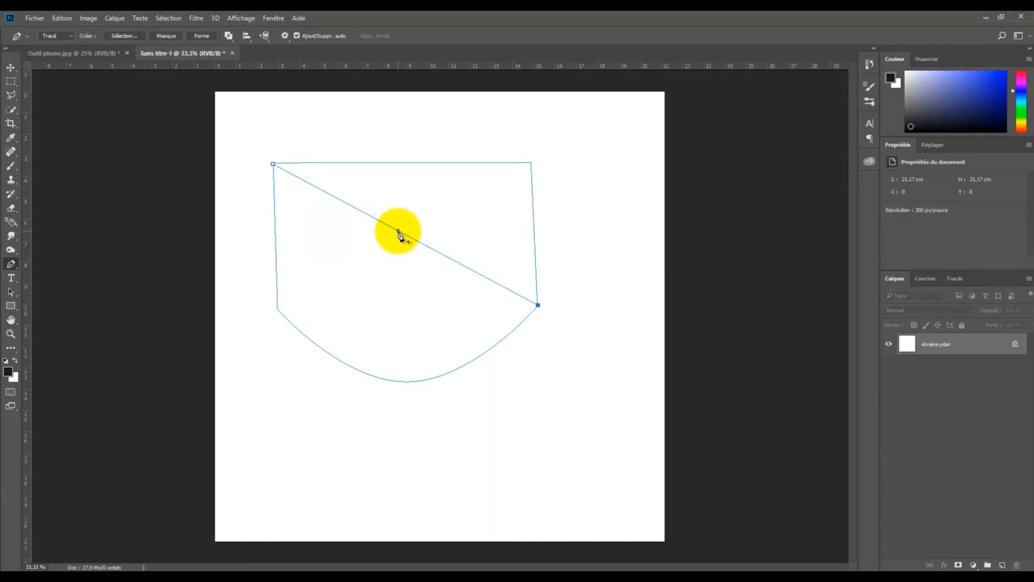
- Add an anchor point midway on the diagonal, lower it to bend the line, and swing its upper direction handle into an S-curve
key(ctrl)
drag(398, 233, 371, 299)
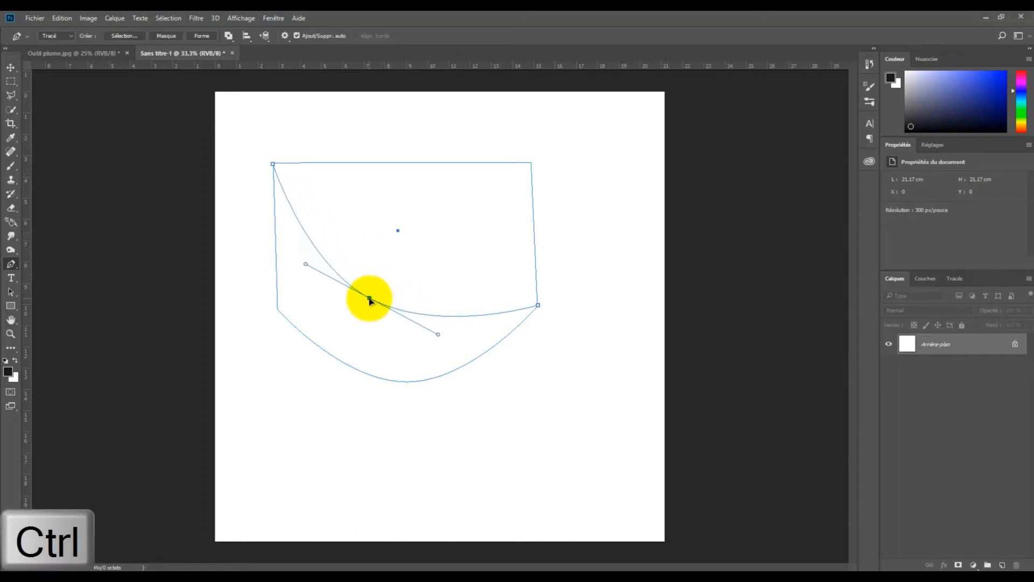
drag(305, 264, 395, 232)
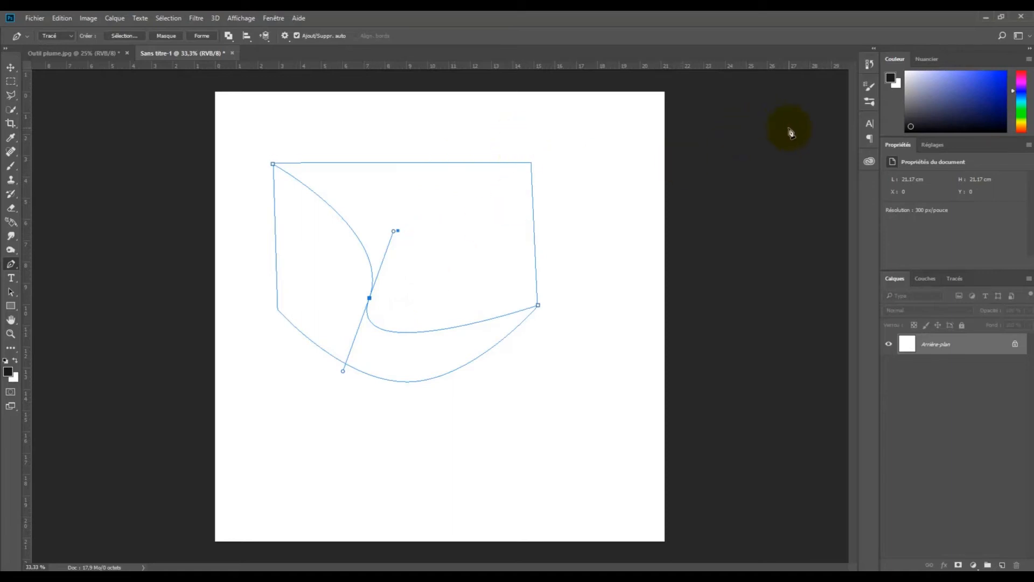
- Revert the document to its initial Sans titre-1 history state to clear all paths
click(871, 65)
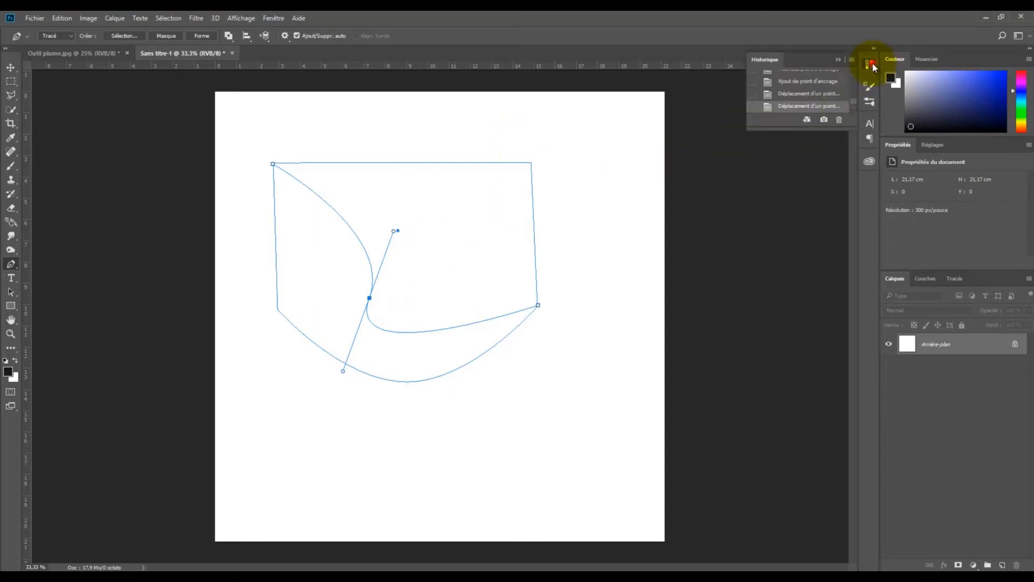
drag(854, 102, 853, 79)
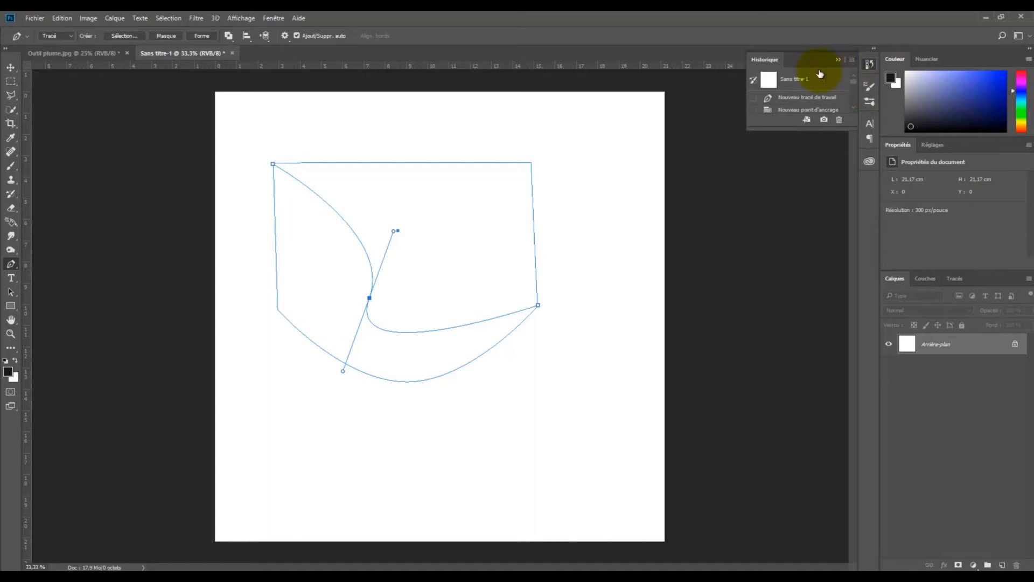
click(784, 81)
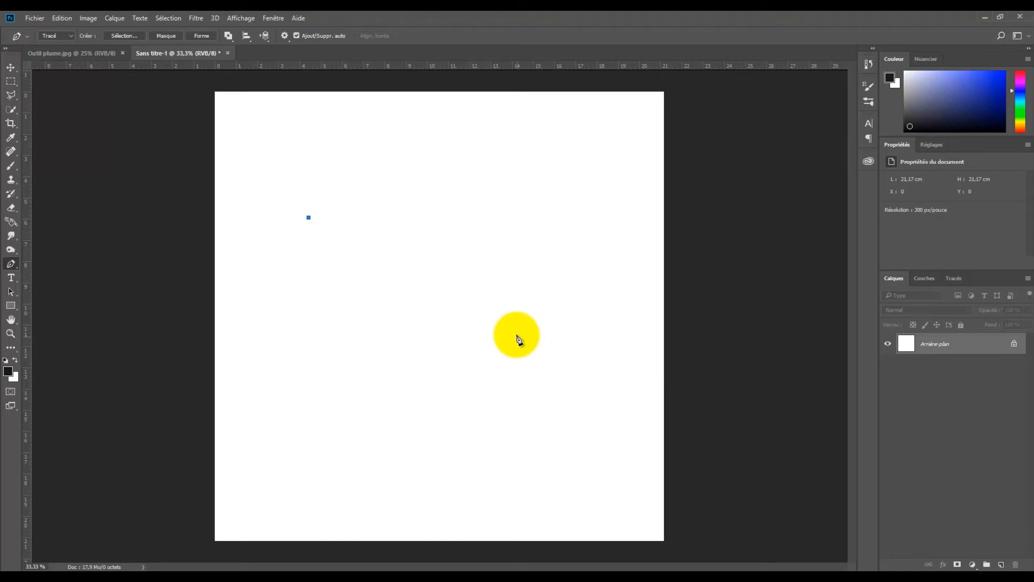
- Draw a curved segment between two anchor points, pulling the second point's direction handle down and to the left
scroll(507, 320, up, 3)
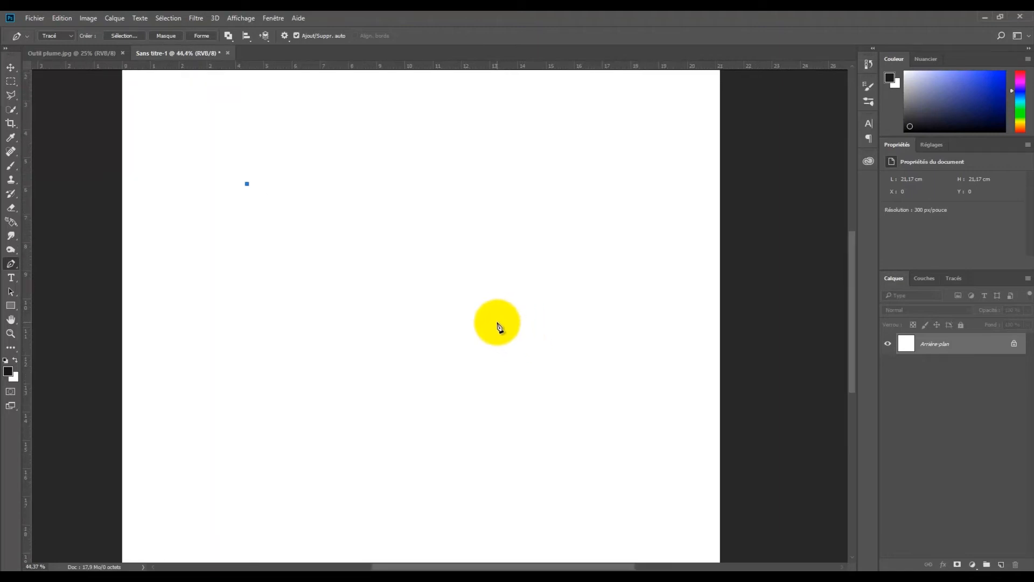
scroll(503, 322, up, 1)
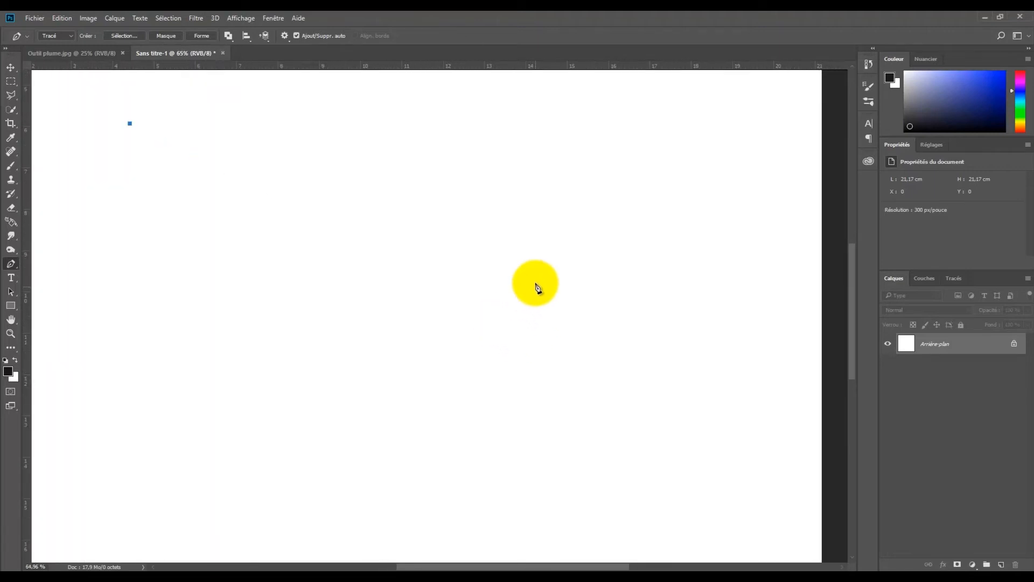
click(524, 327)
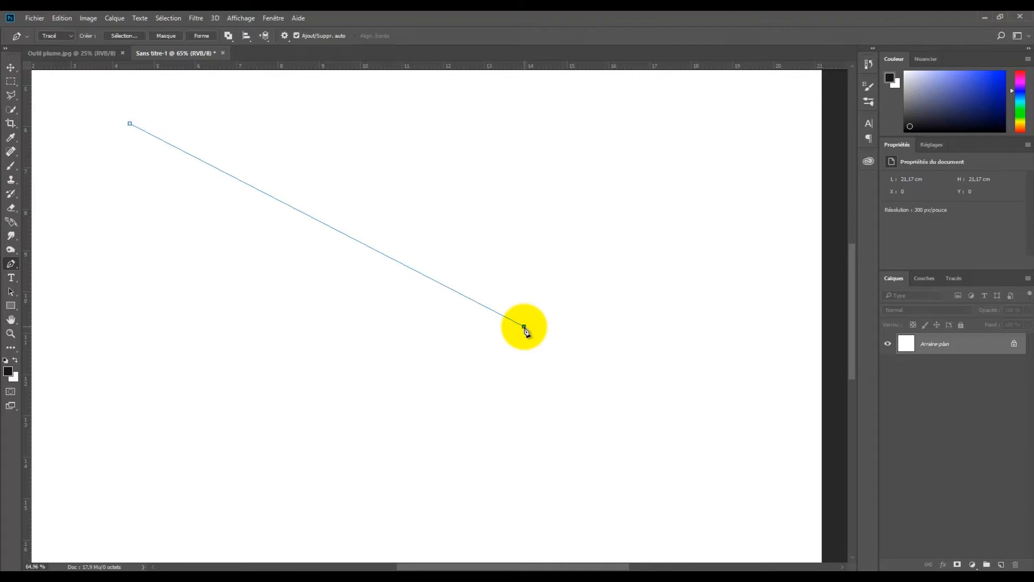
drag(525, 330, 420, 464)
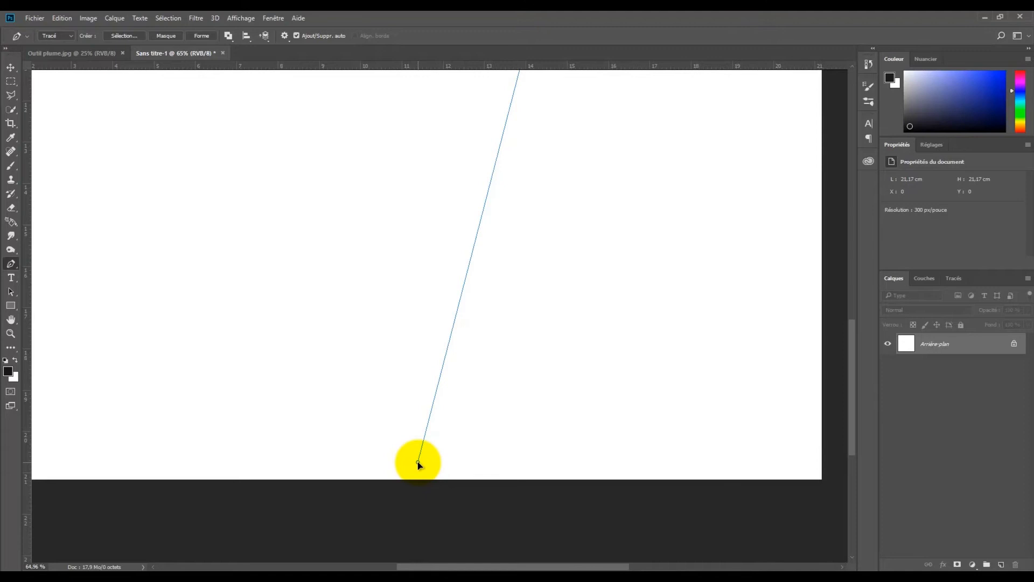
drag(420, 464, 354, 279)
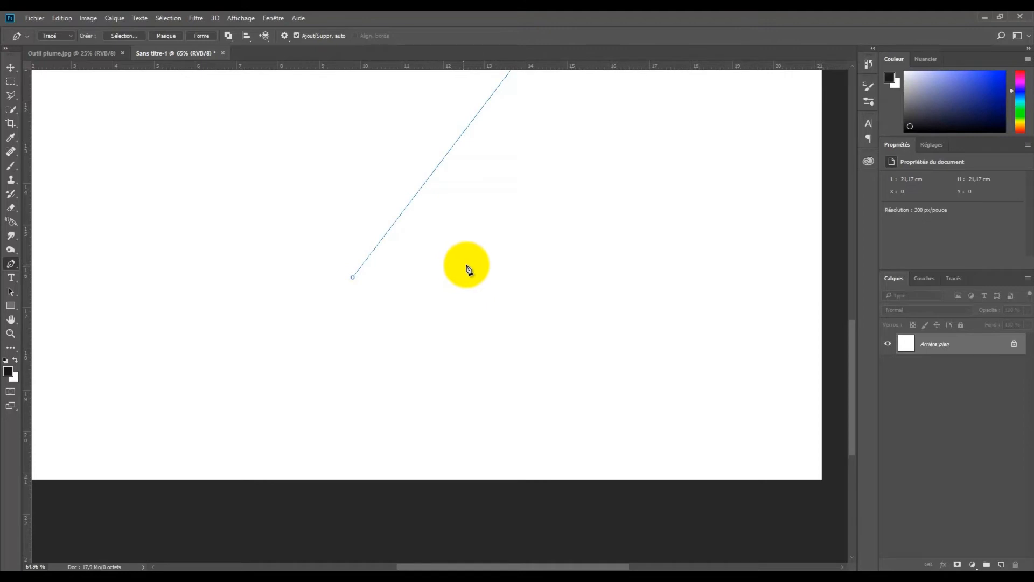
drag(855, 363, 851, 255)
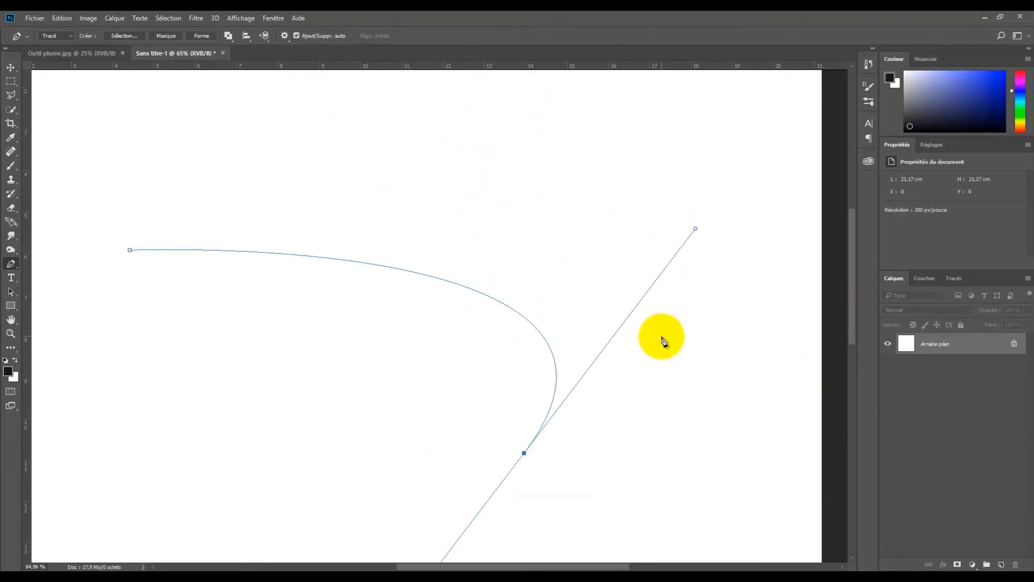
- Extend the path with a curve to a third anchor point at the lower left and a straight segment rising inside the curve
scroll(663, 340, down, 5)
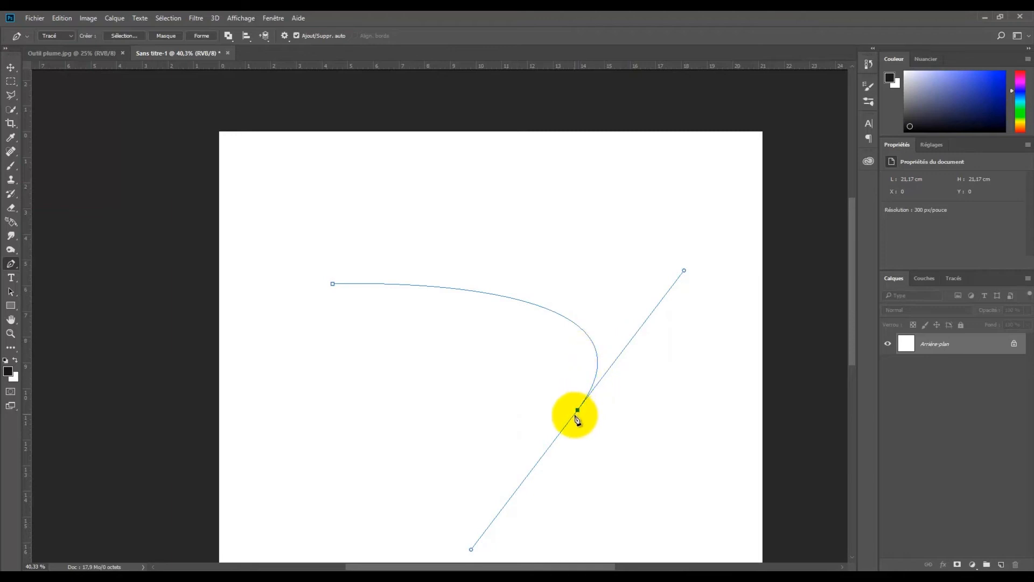
drag(852, 293, 849, 341)
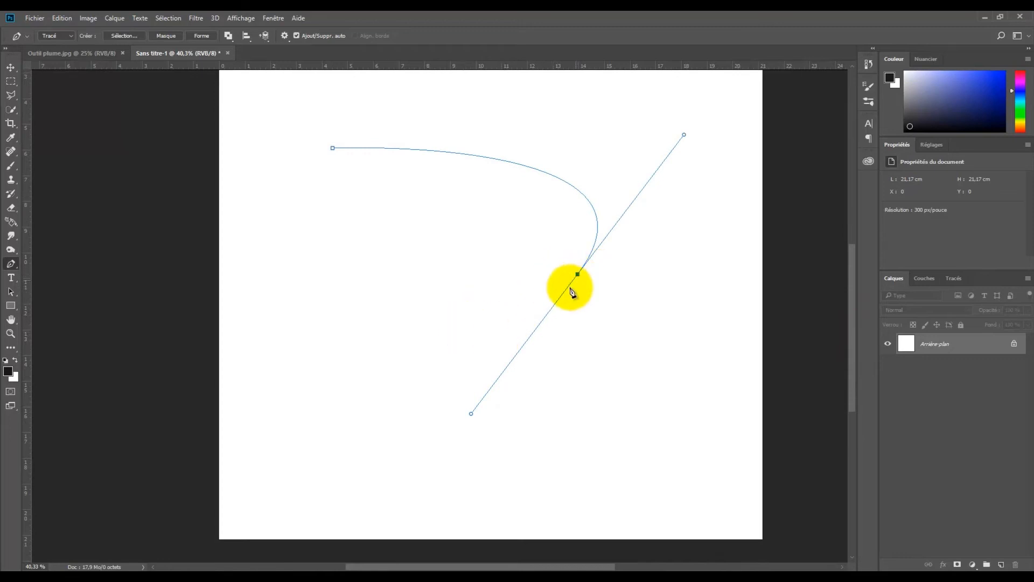
click(358, 378)
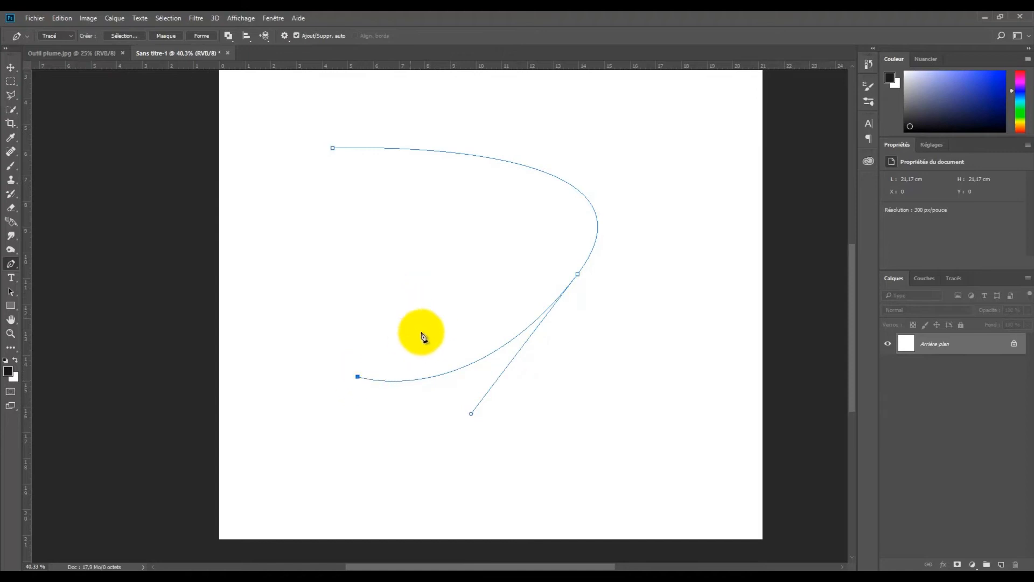
click(358, 378)
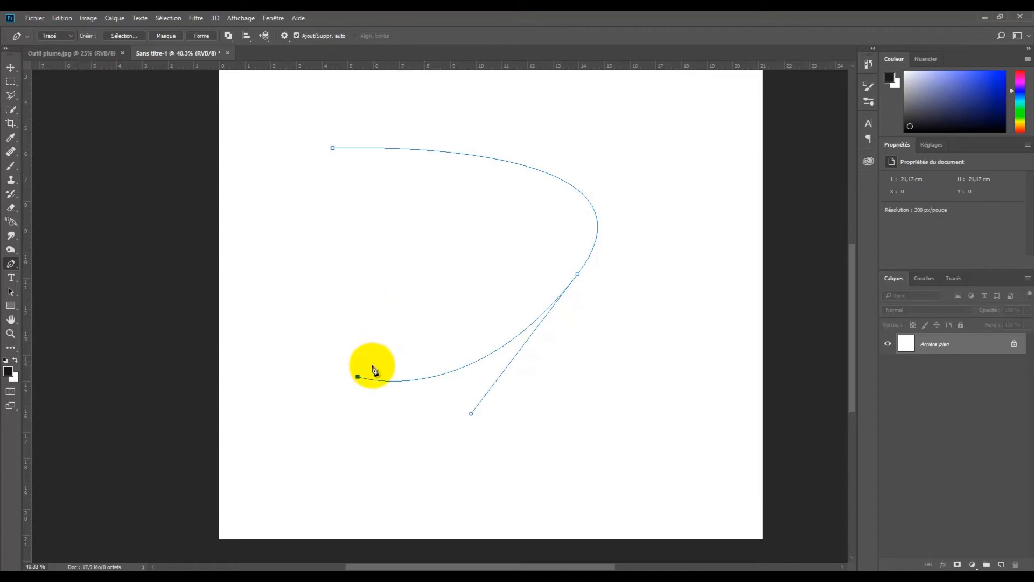
click(420, 266)
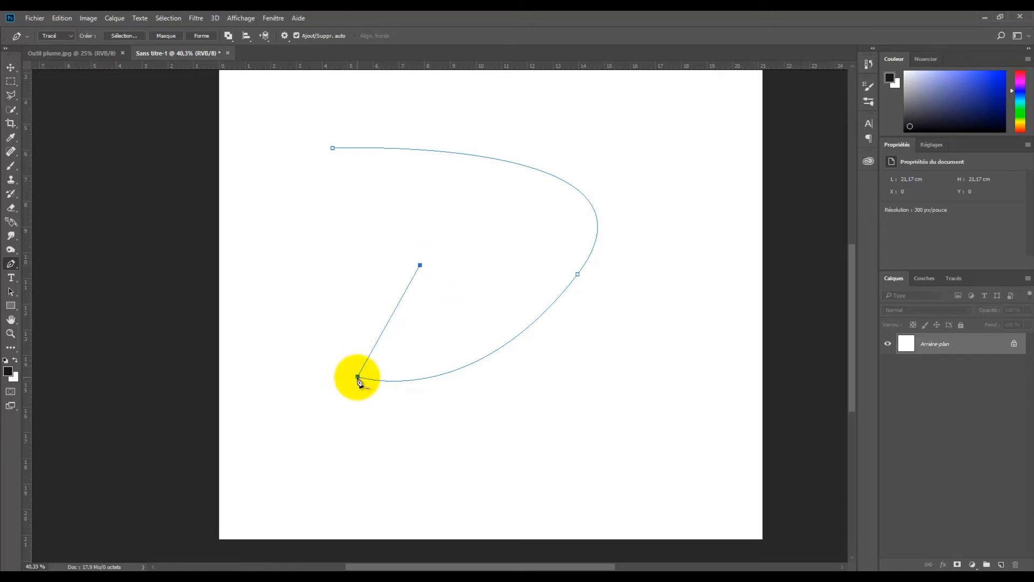
- Restore the blank Sans titre-1 history state to remove the practice curve
click(869, 64)
drag(855, 92, 854, 84)
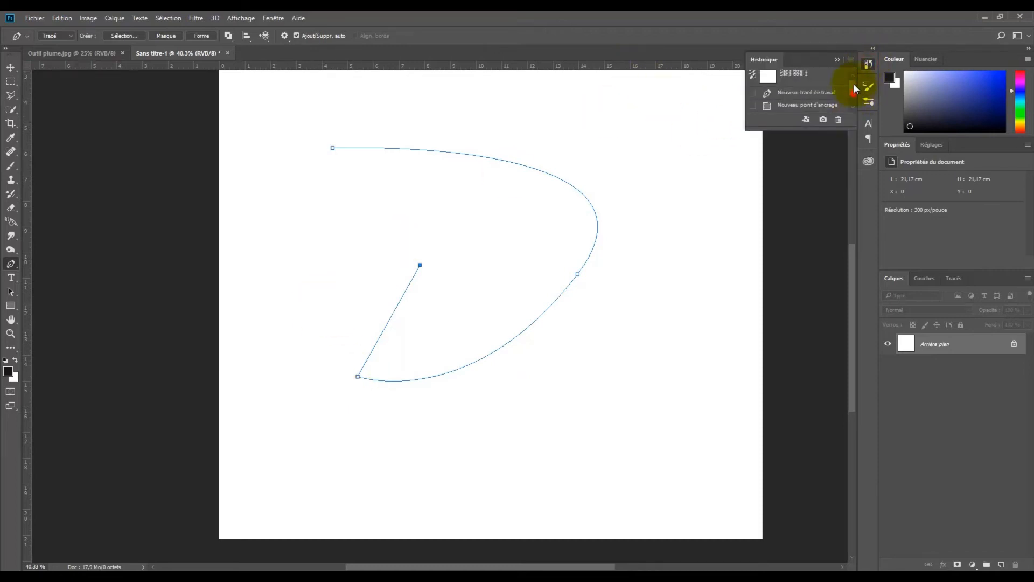
click(796, 81)
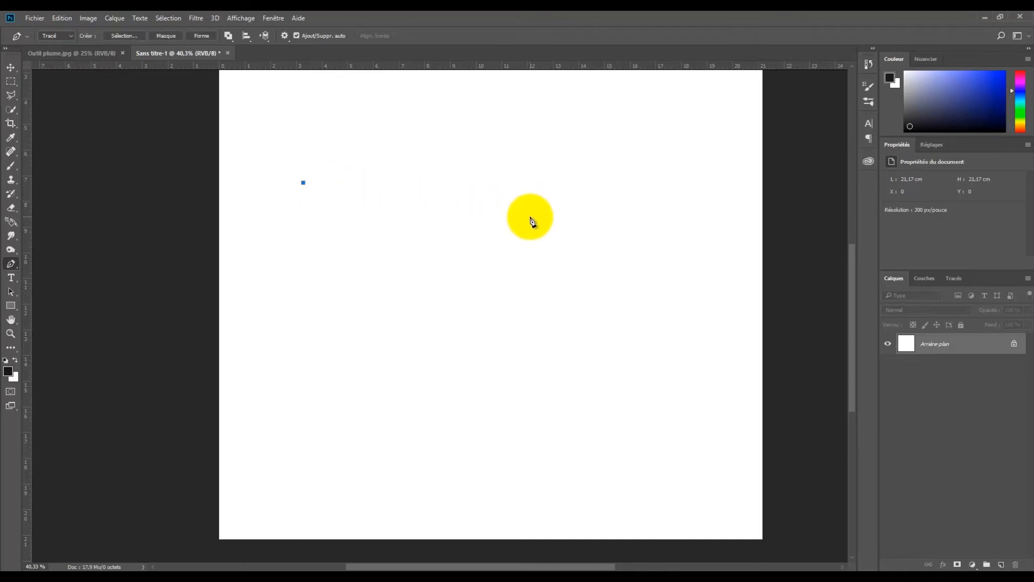
- Draw a new arched segment to a second anchor point, pulling its direction handle steeply downward
click(577, 238)
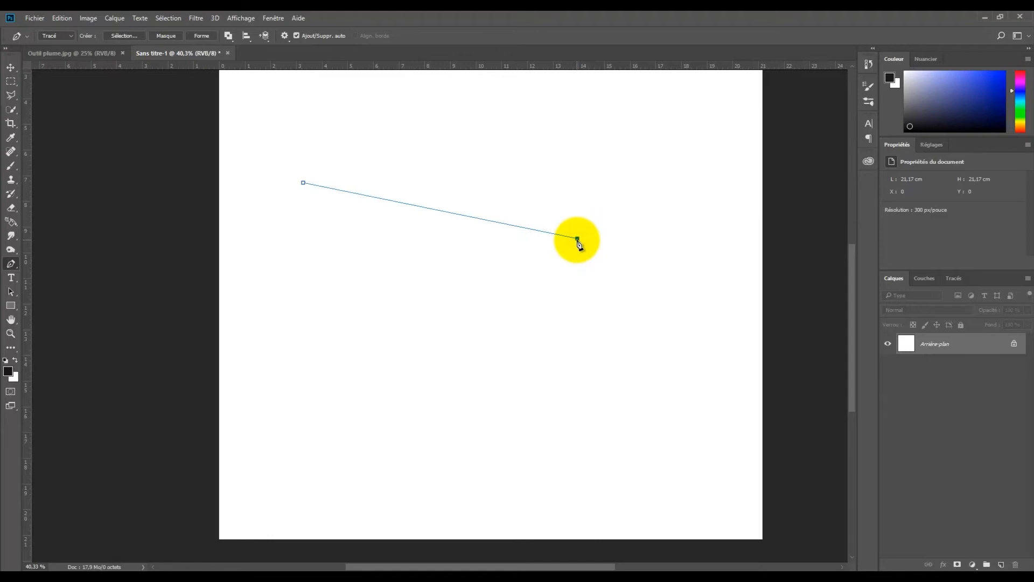
drag(578, 241, 525, 448)
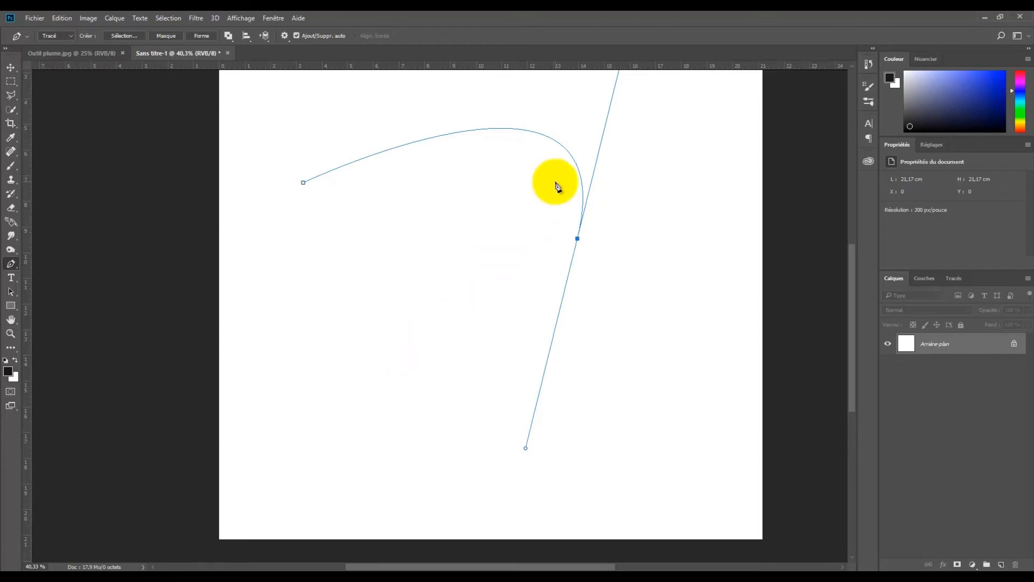
- Remove the outgoing direction handle from the arch's second anchor point and add a straight segment to a point inside the arch
click(400, 349)
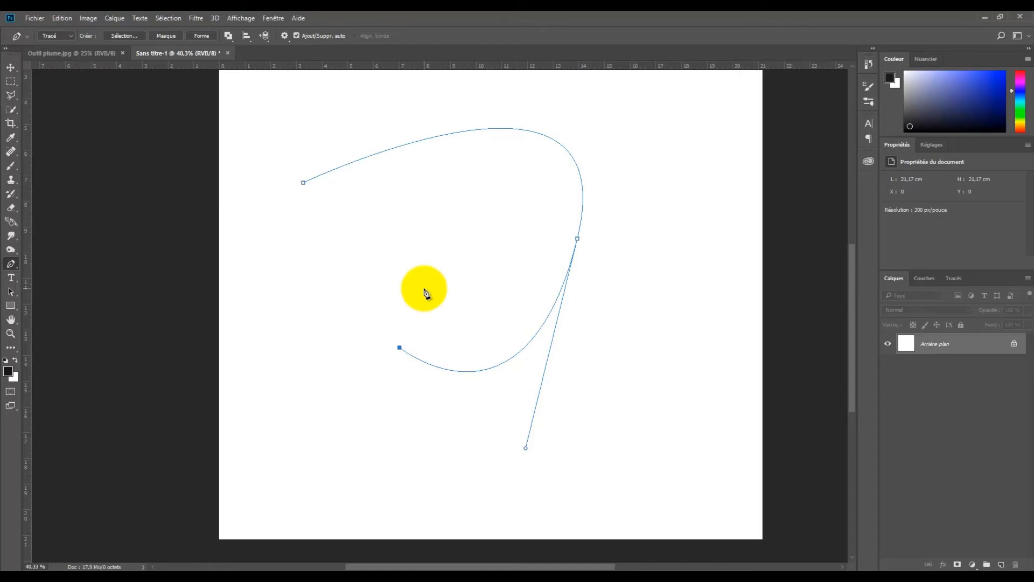
key(ctrl+z)
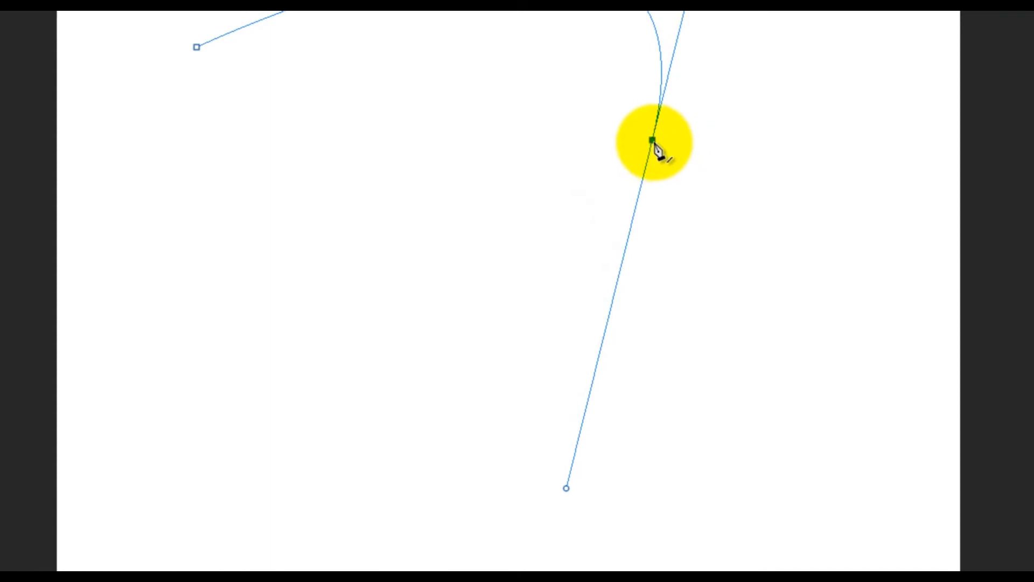
key(alt)
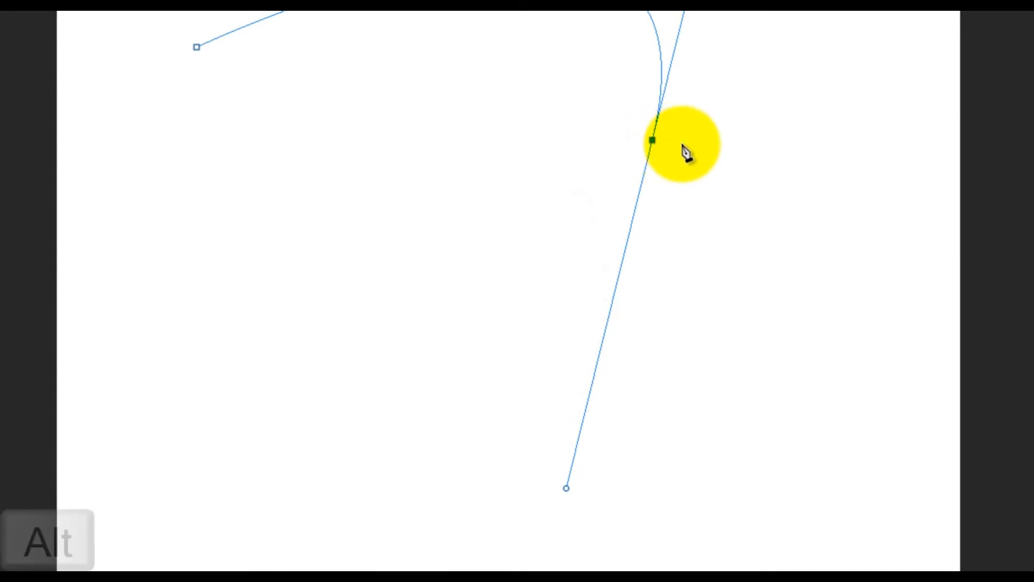
alt+click(652, 141)
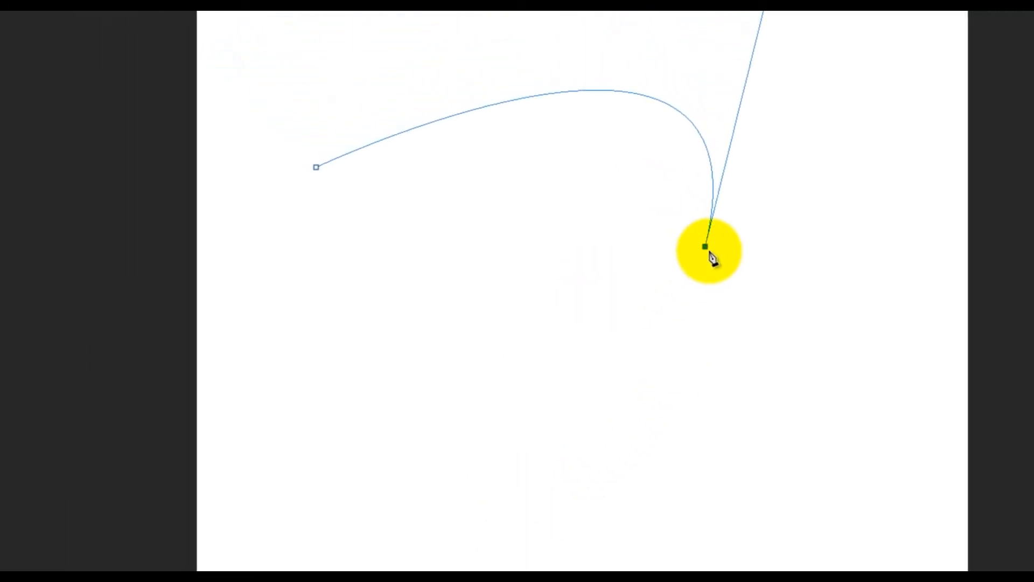
click(705, 247)
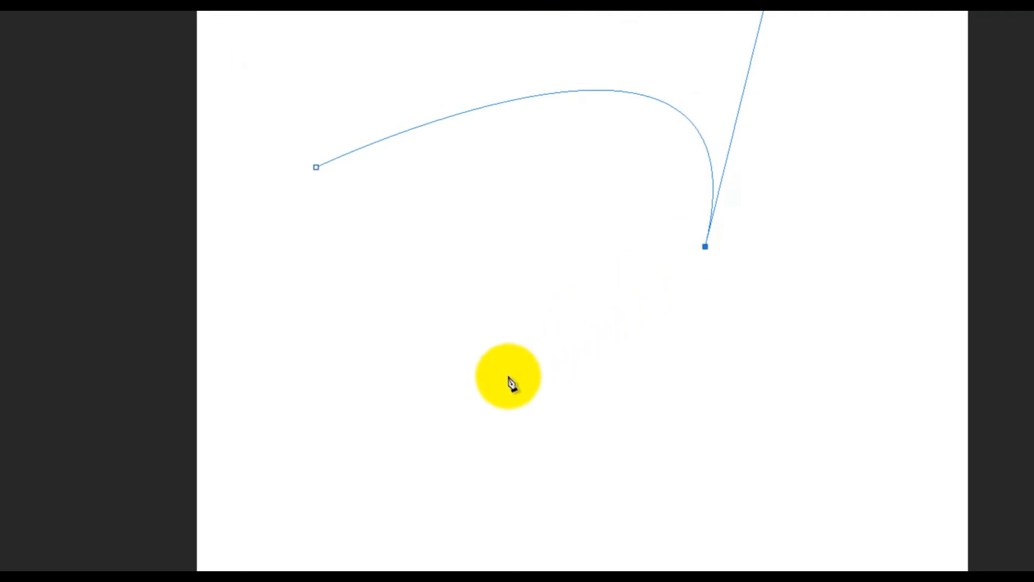
click(509, 218)
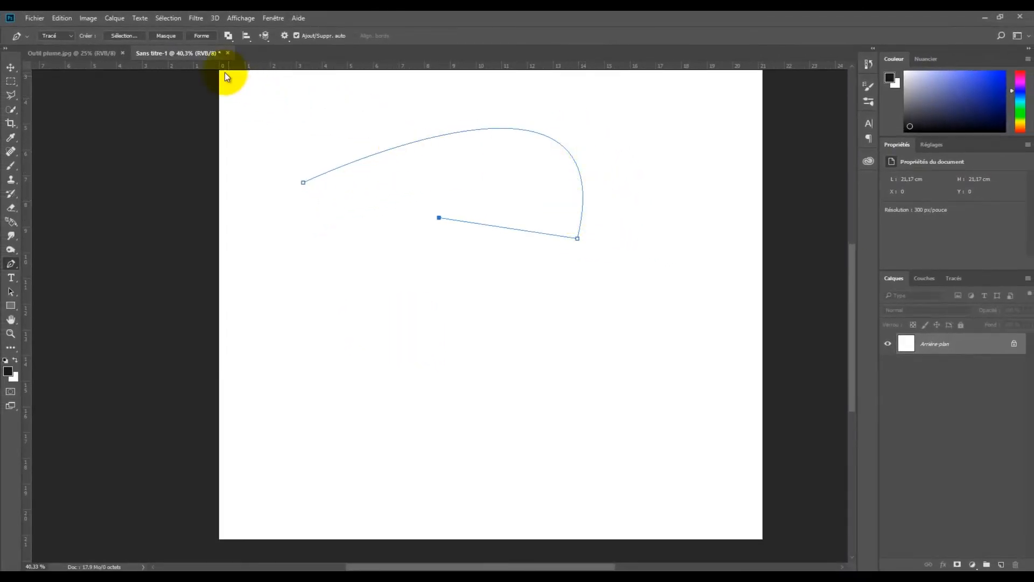
- Extend the path in Sans titre-1 with a left-bulging curve, remove its end point's outgoing handle and close the path at the starting anchor
click(79, 52)
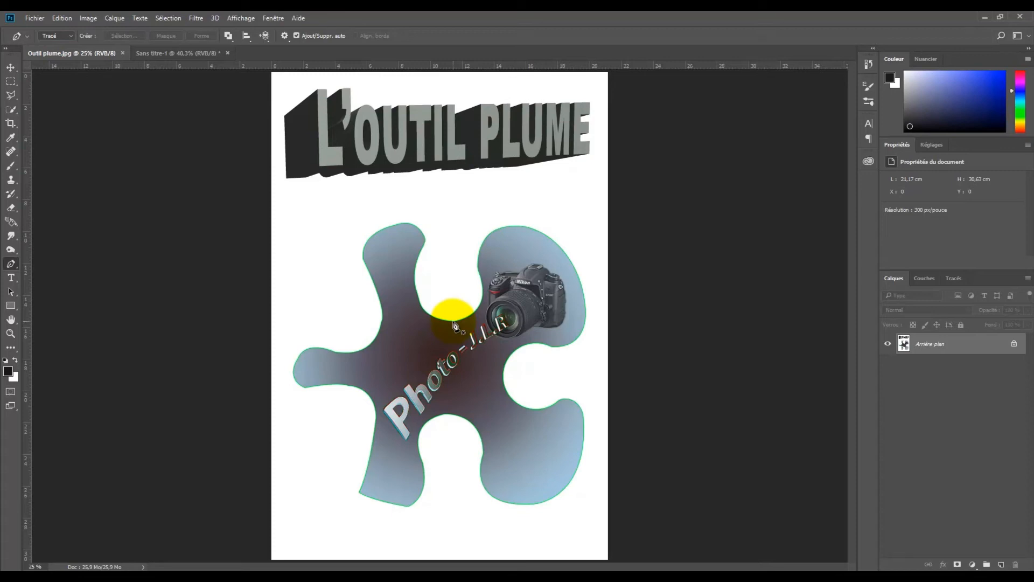
click(155, 54)
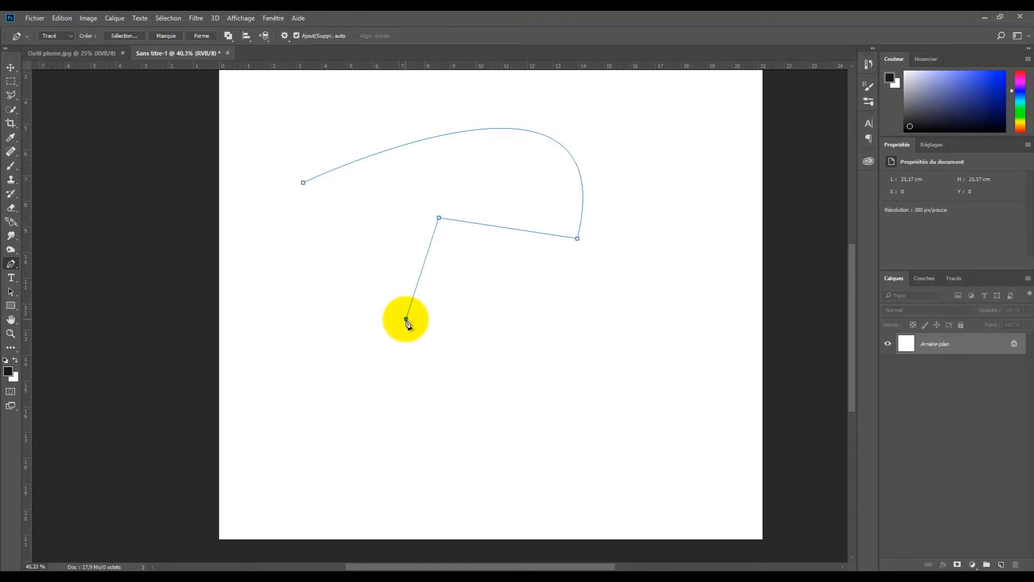
drag(406, 319, 565, 358)
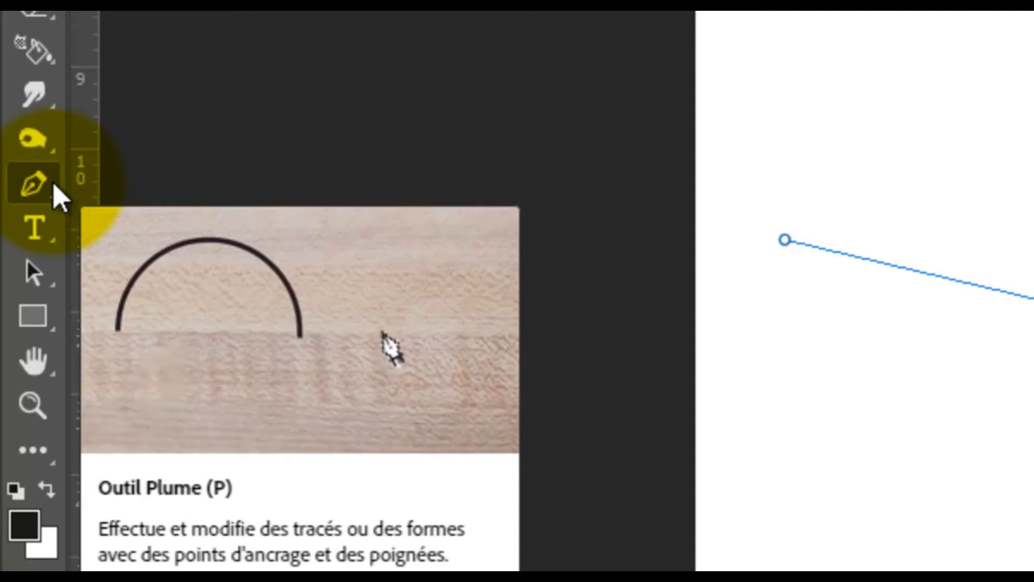
right_click(60, 197)
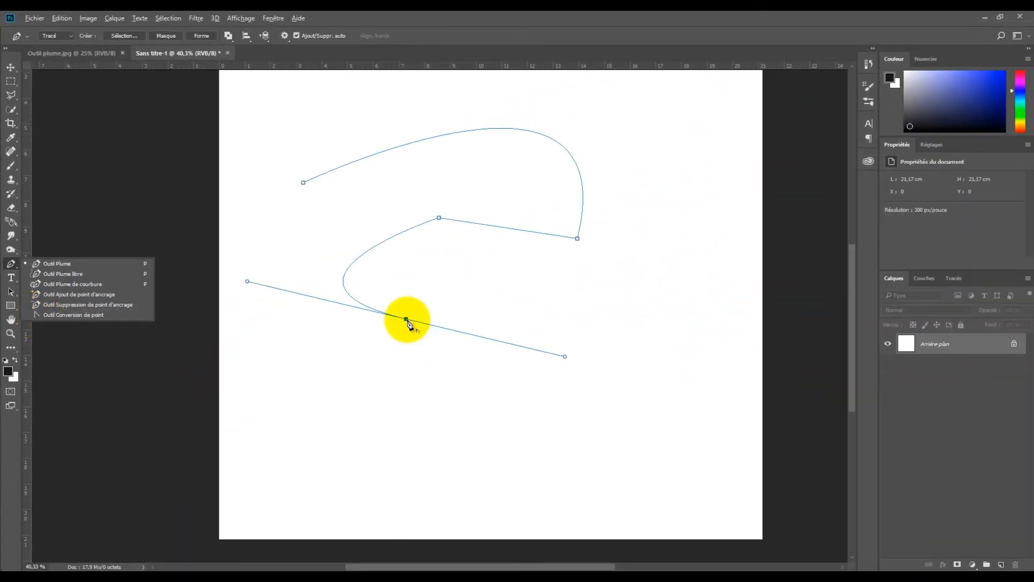
key(alt)
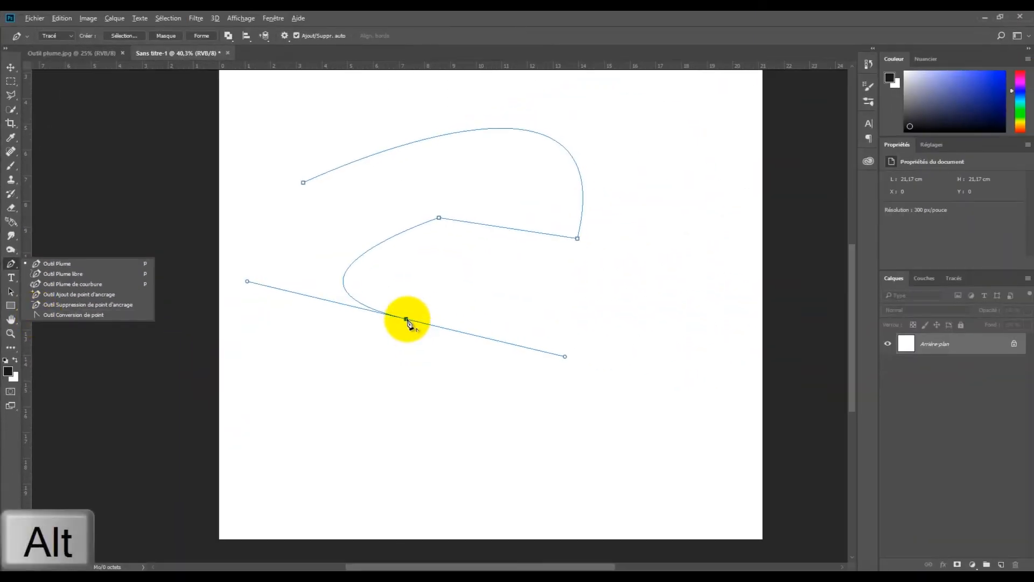
alt+click(407, 320)
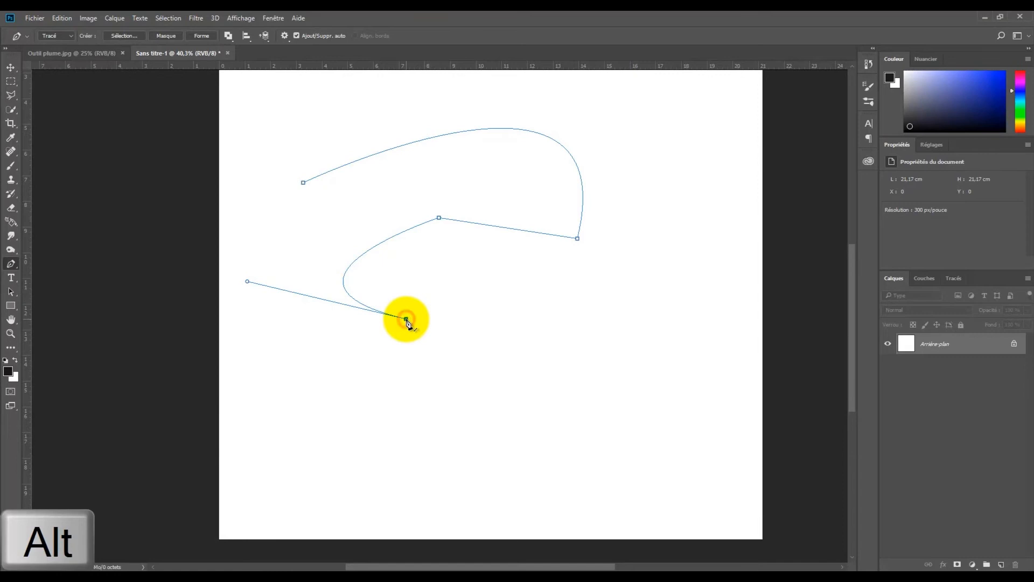
click(304, 183)
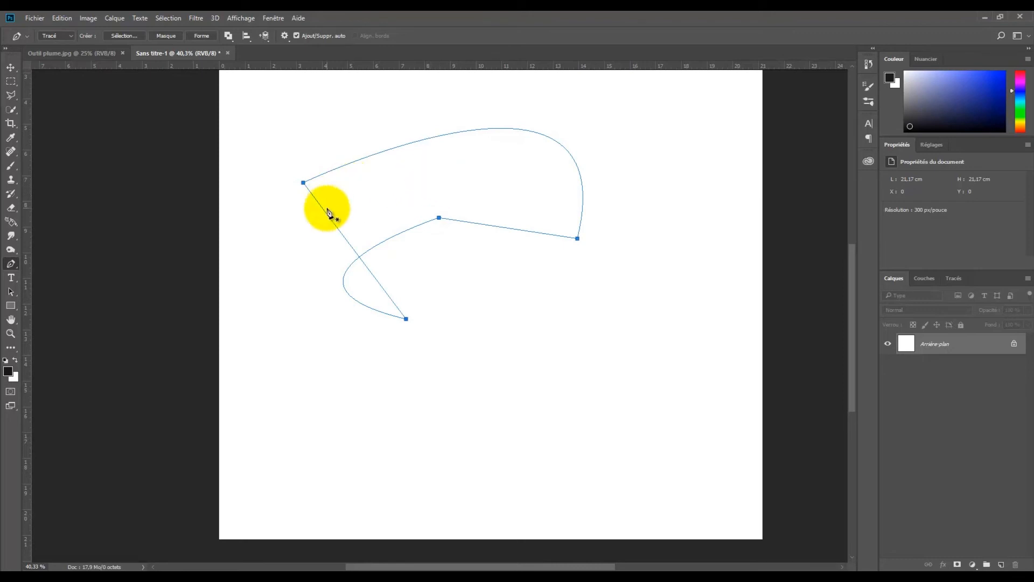
- Add an anchor point midway on the straight closing segment and move it down and to the left to bow the outline outward
click(347, 243)
key(ctrl)
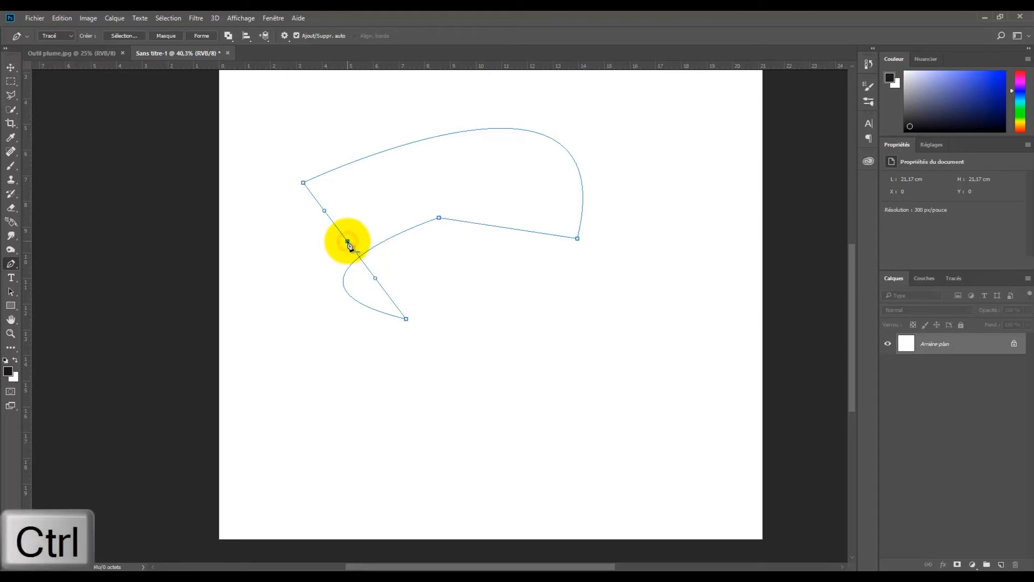
drag(348, 242, 262, 336)
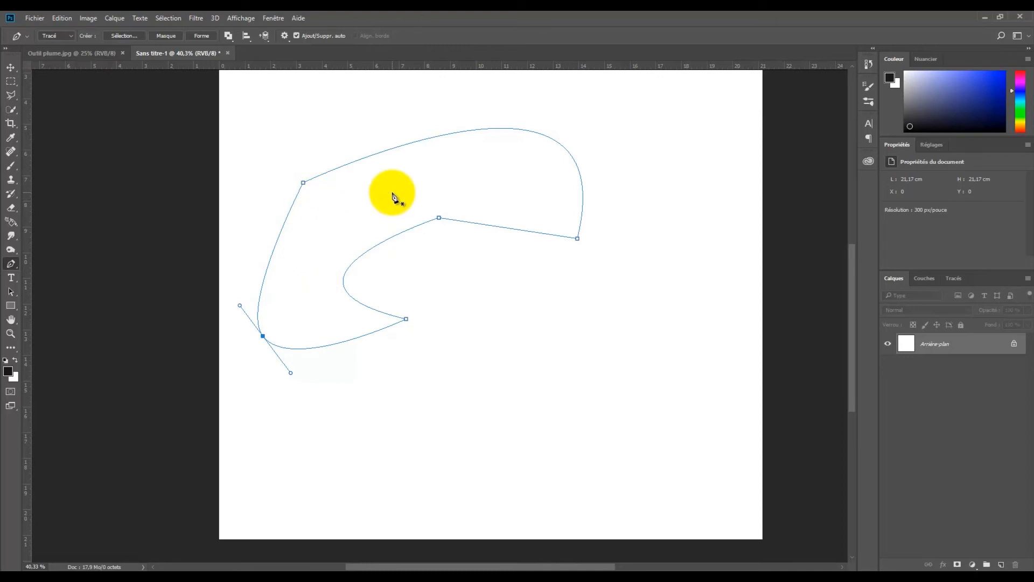
- Free-transform the whole closed path to about 127% width and 83% height, and shift it slightly to the right
key(ctrl)
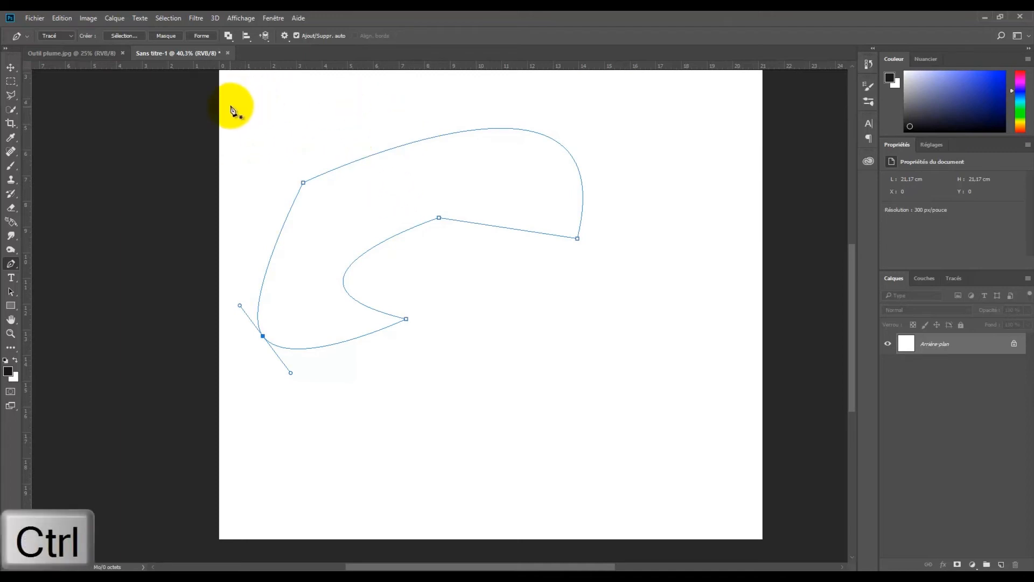
drag(381, 124, 614, 408)
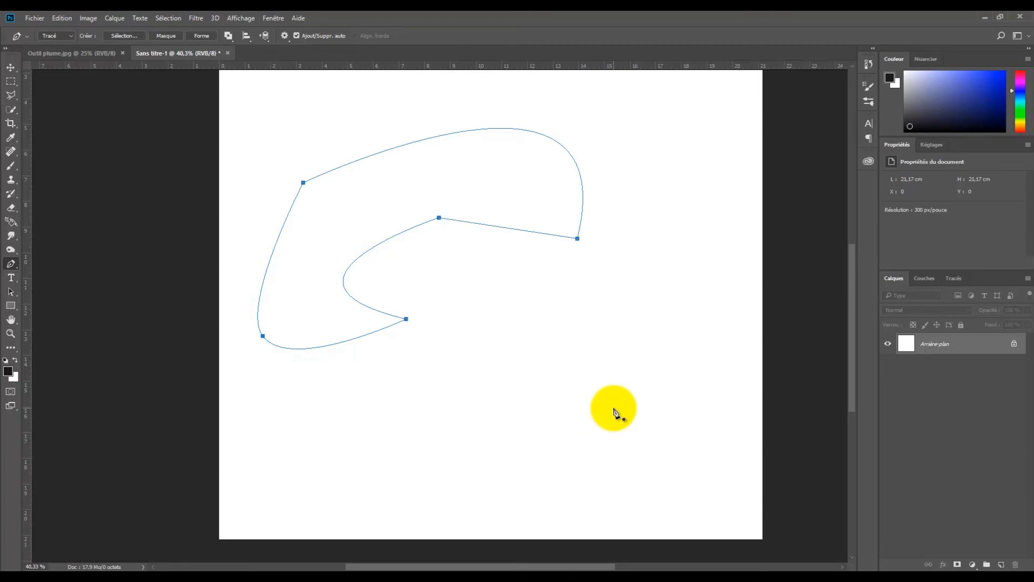
key(ctrl+t)
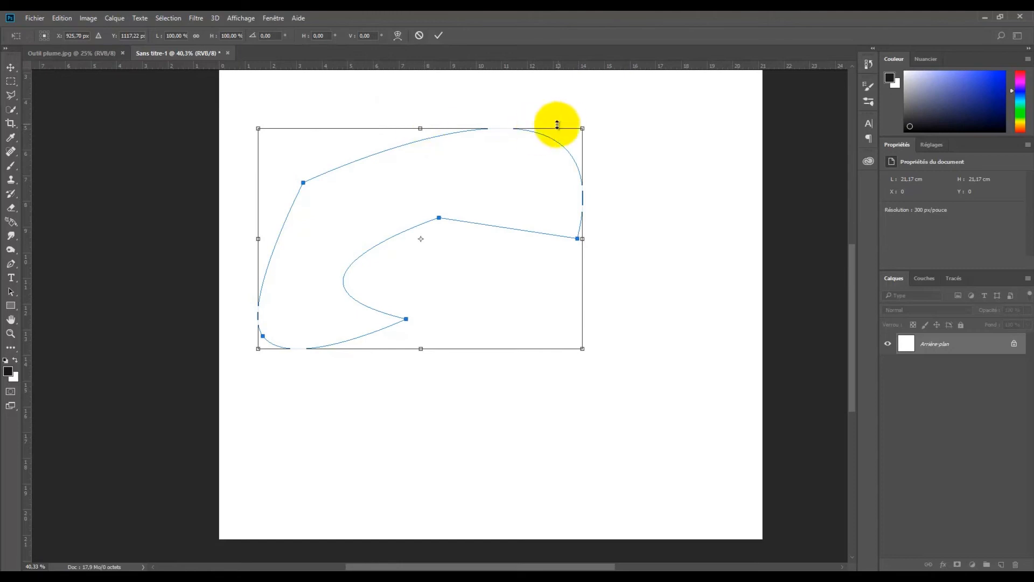
drag(421, 129, 422, 192)
drag(583, 348, 679, 380)
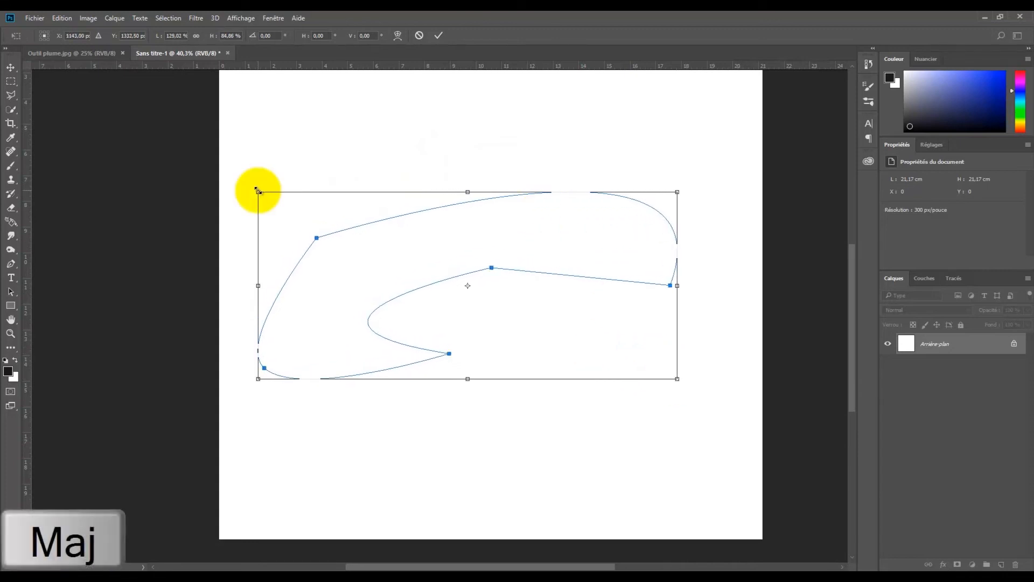
mouse_move(258, 192)
mouse_down()
mouse_move(291, 215)
mouse_move(264, 193)
mouse_up()
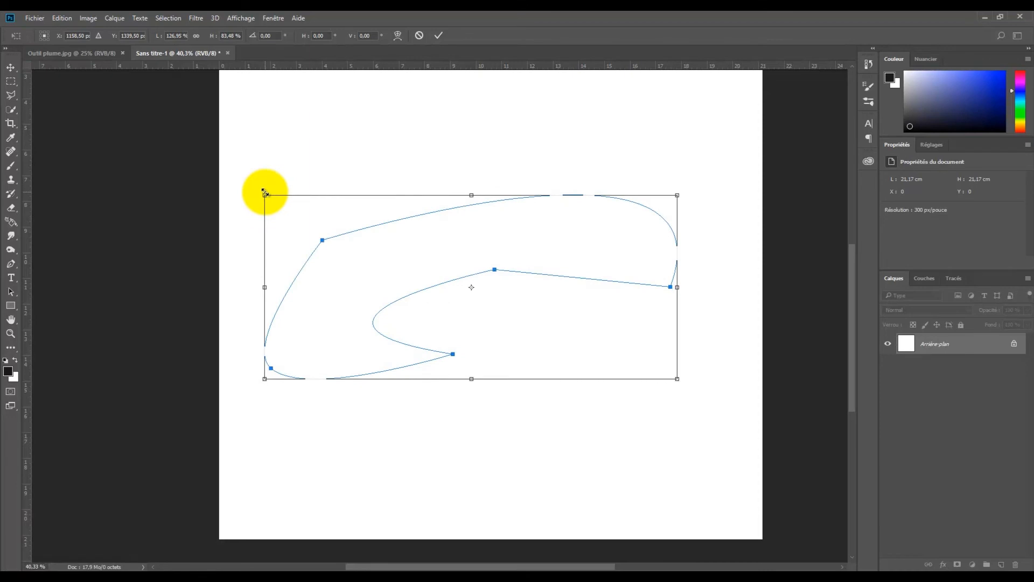
click(438, 37)
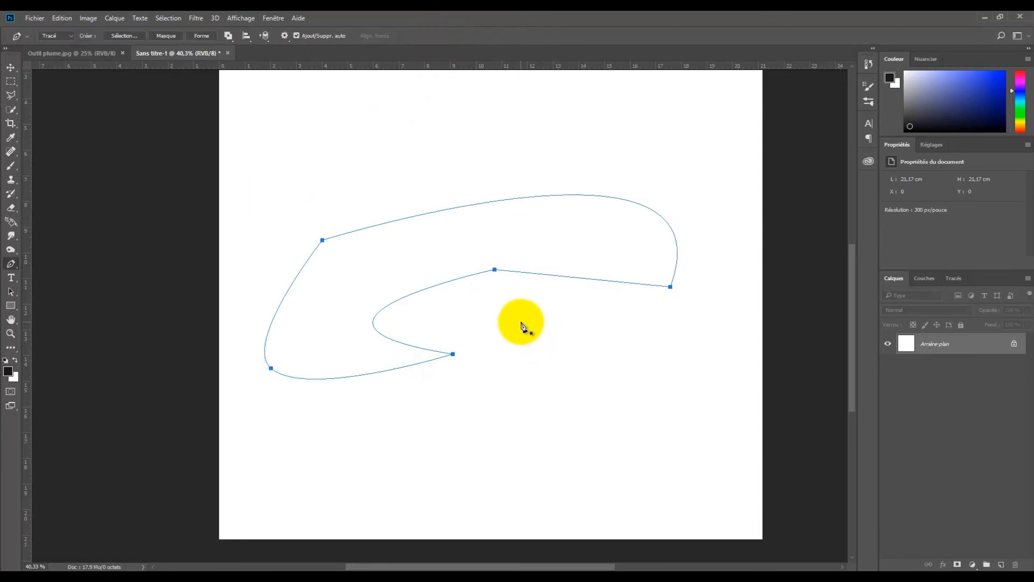
key(ctrl)
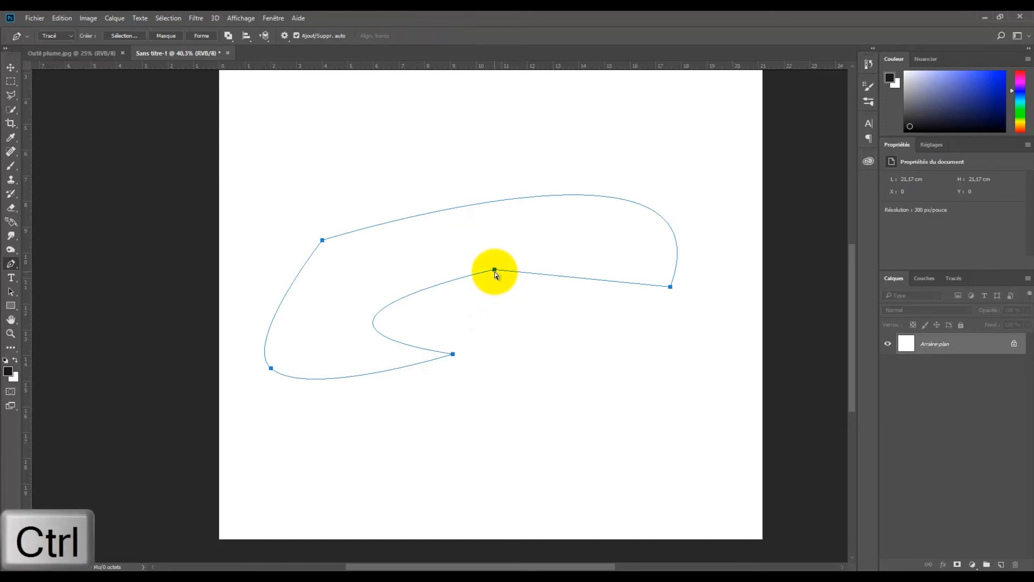
drag(496, 273, 549, 273)
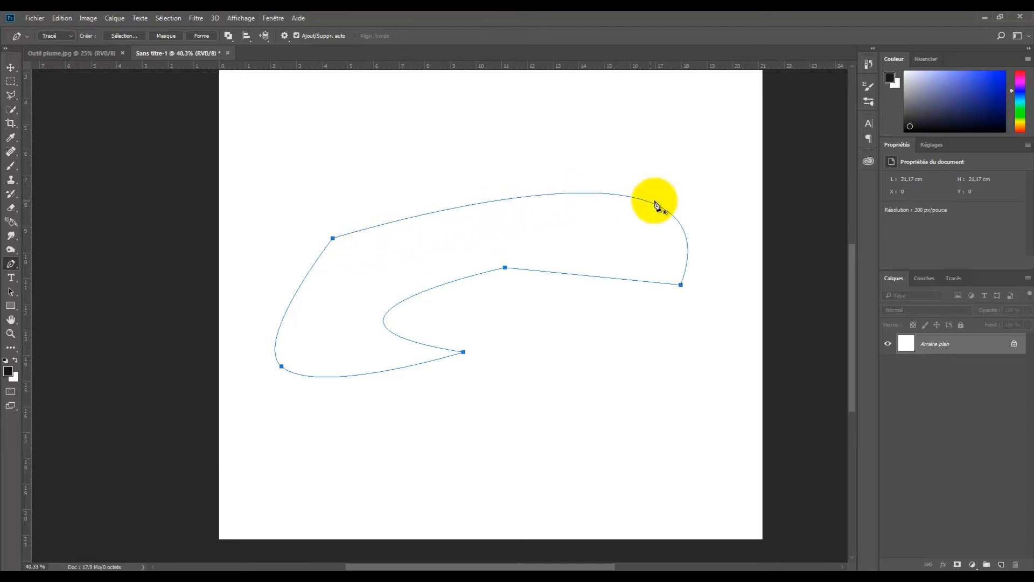
- Restore the blank Sans titre-1 history state to clear the closed practice path
click(869, 66)
click(853, 99)
drag(853, 97, 852, 72)
click(794, 81)
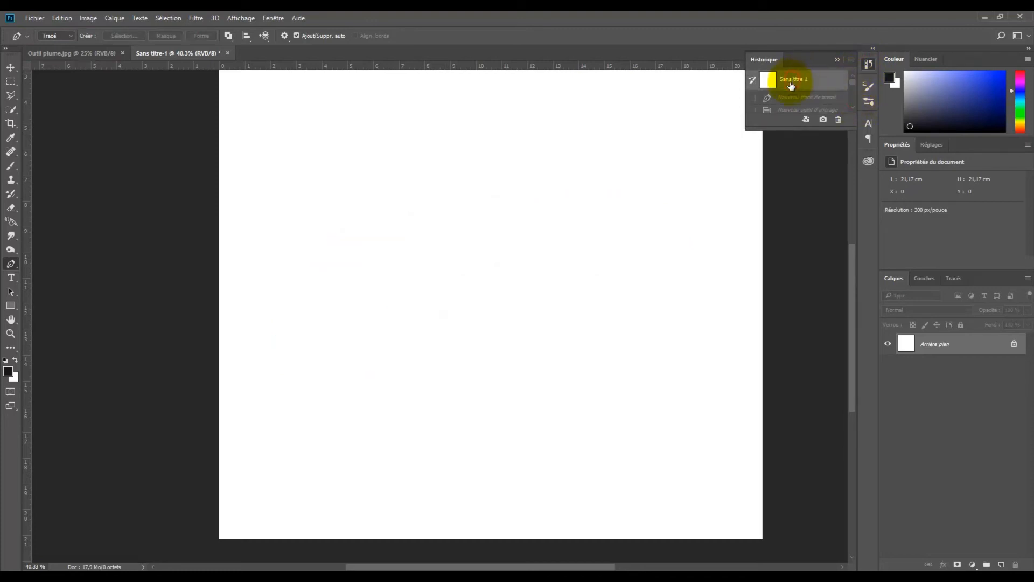
click(361, 143)
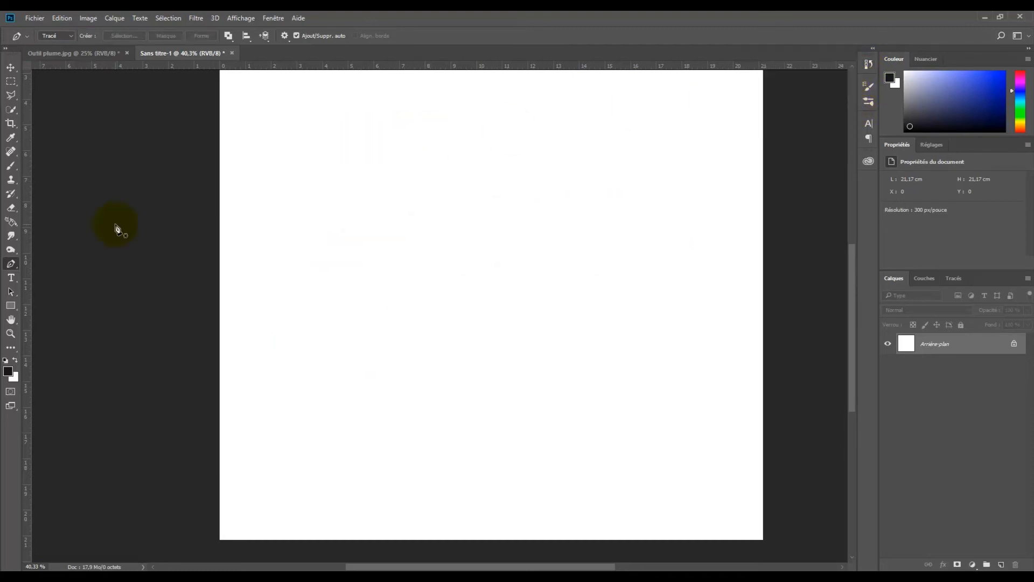
- In Outil plume.jpg, trace down from the tip of the puzzle piece's upper-left lobe along the notch edge with the Freeform Pen
right_click(17, 266)
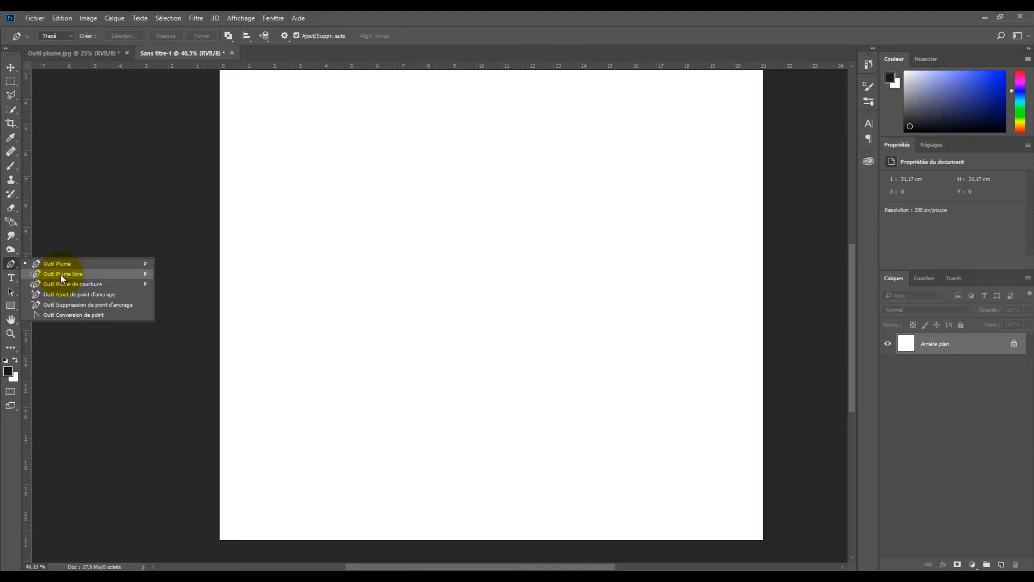
click(76, 52)
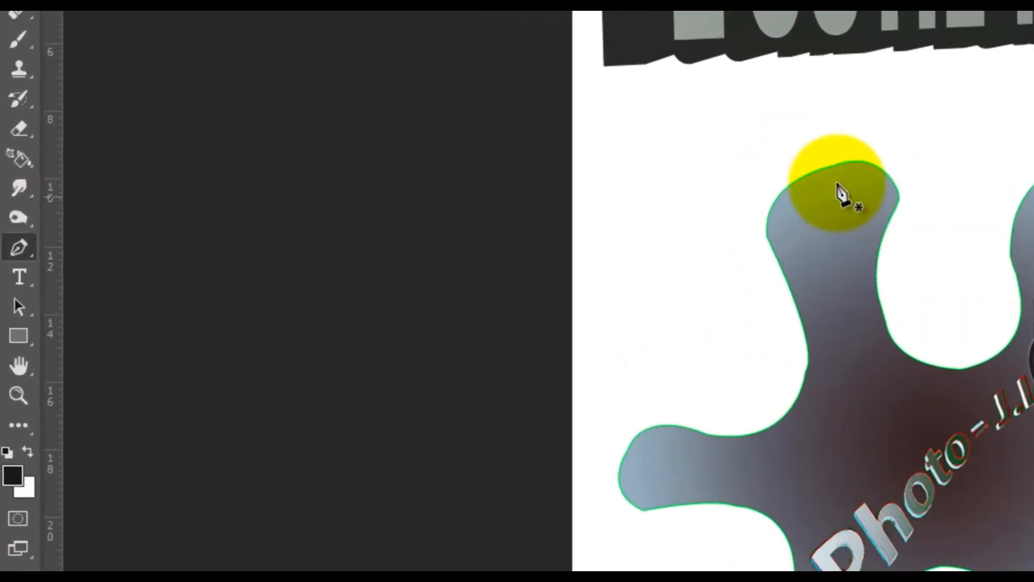
right_click(19, 247)
click(101, 274)
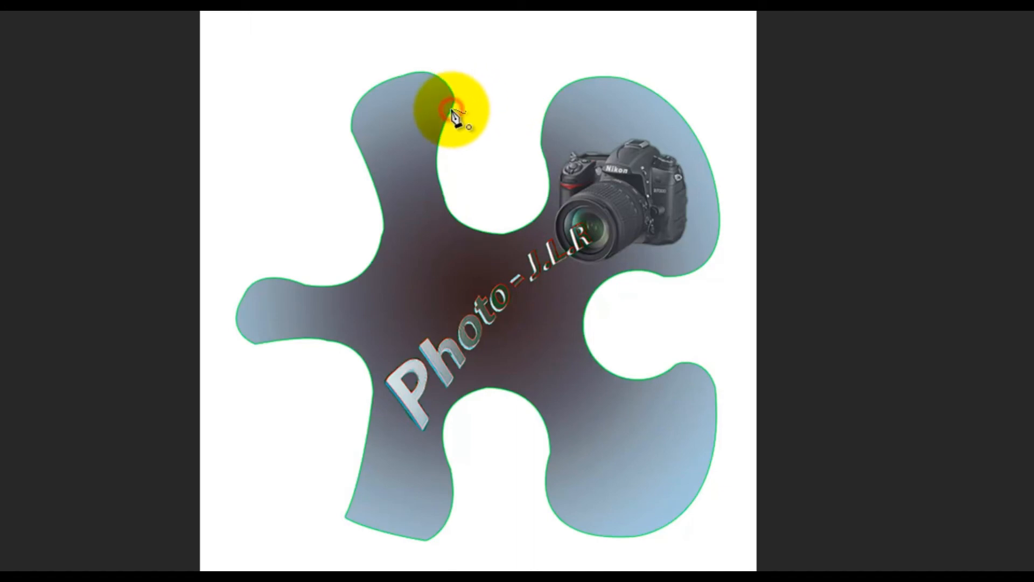
click(451, 109)
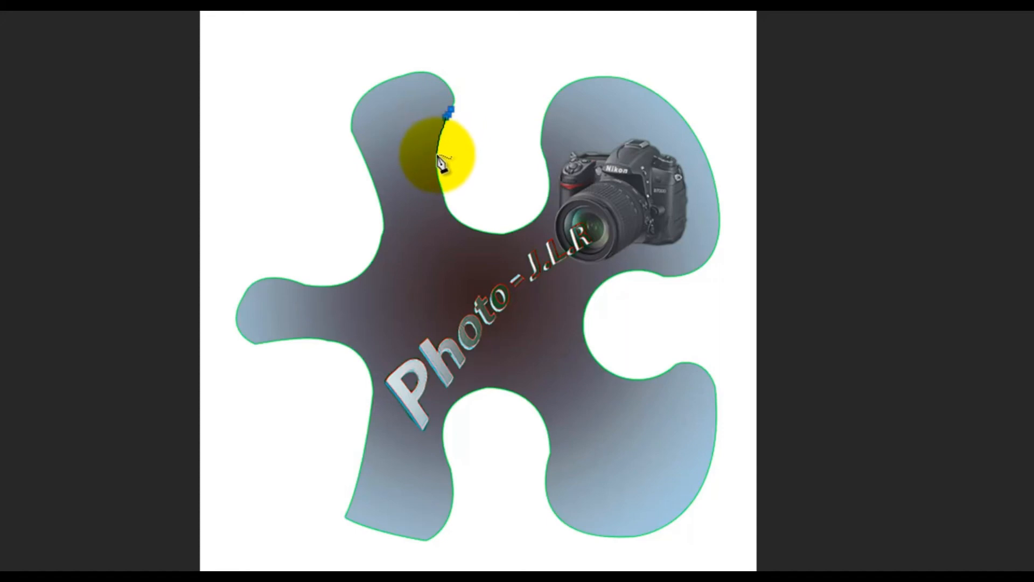
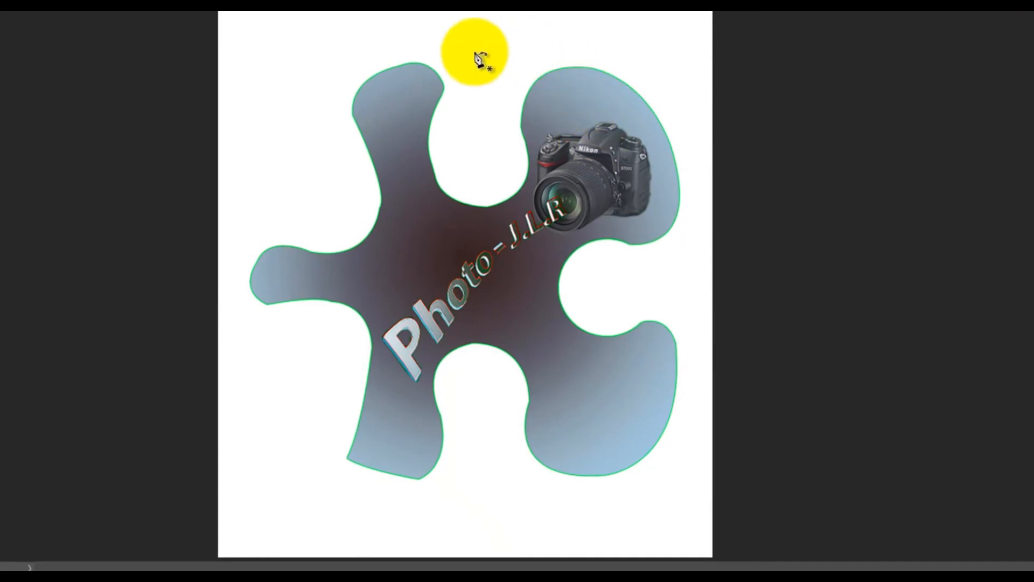
- With the Curvature Pen, place anchors on both sides of the upper notch and bend the connecting segment onto the notch's left edge
click(443, 87)
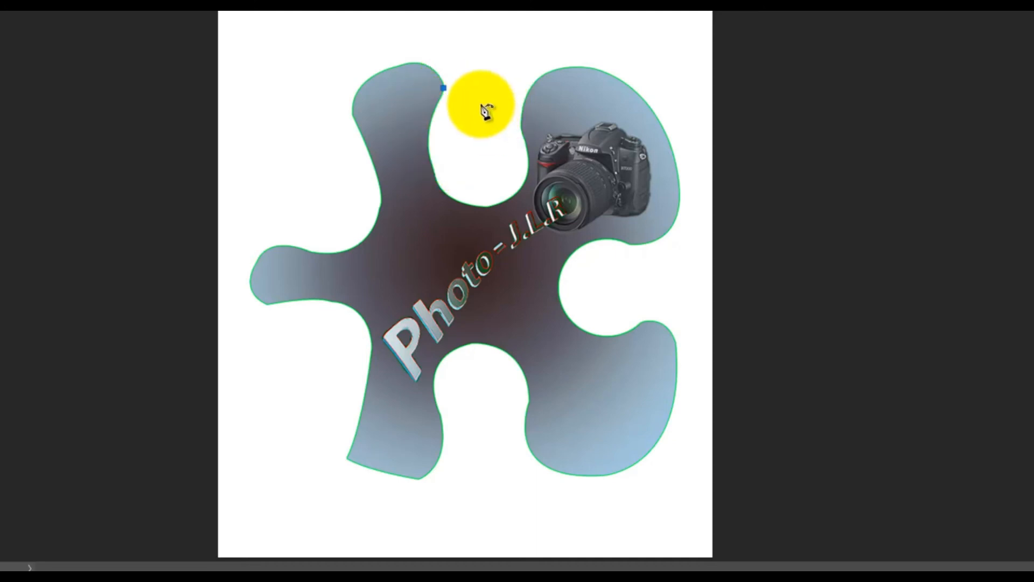
click(545, 72)
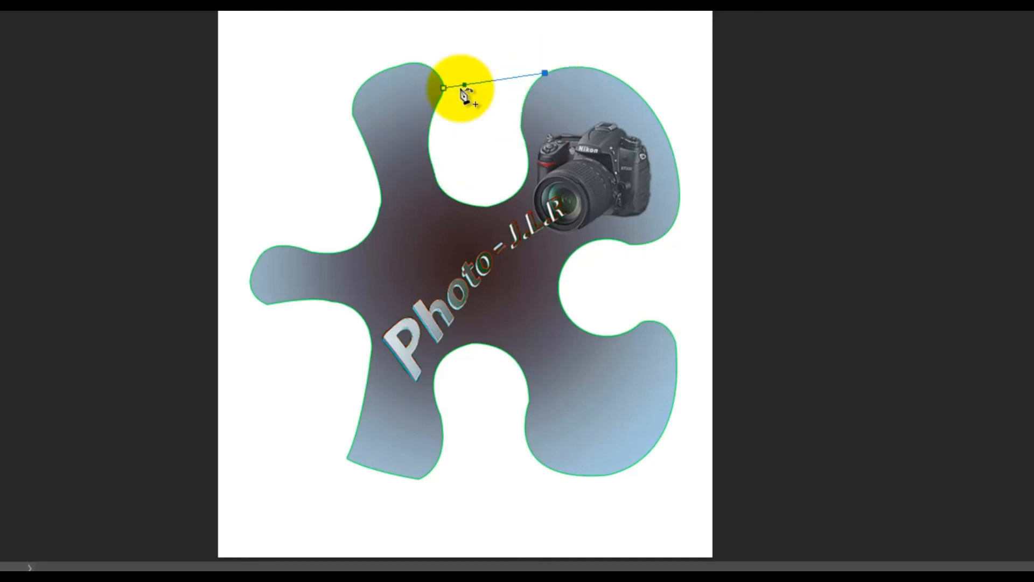
drag(460, 89, 439, 184)
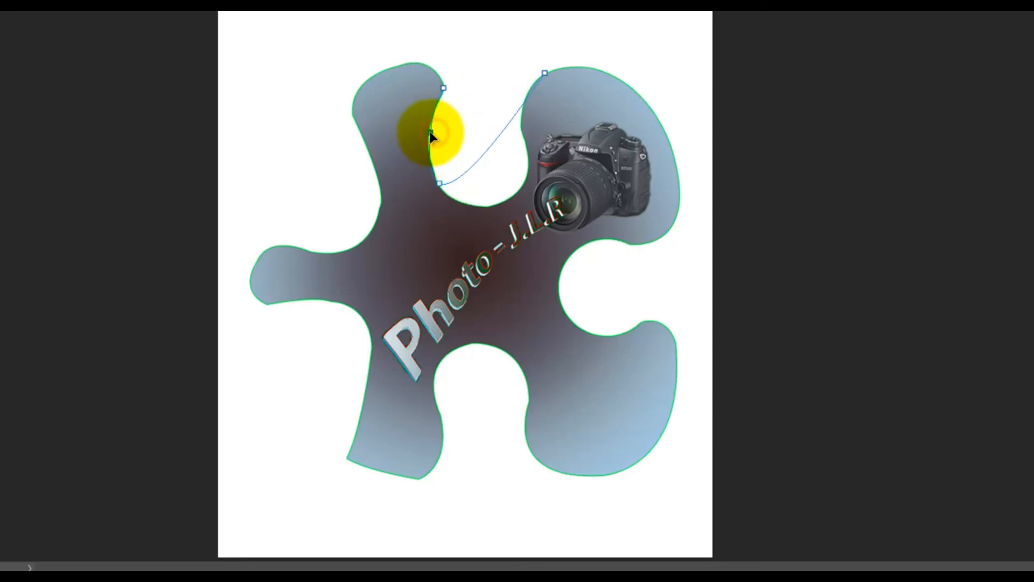
click(428, 132)
click(428, 167)
- Add and adjust anchors along the upper notch's bottom and right edge so the curve follows the outline up to the upper-right lobe
drag(469, 168, 520, 188)
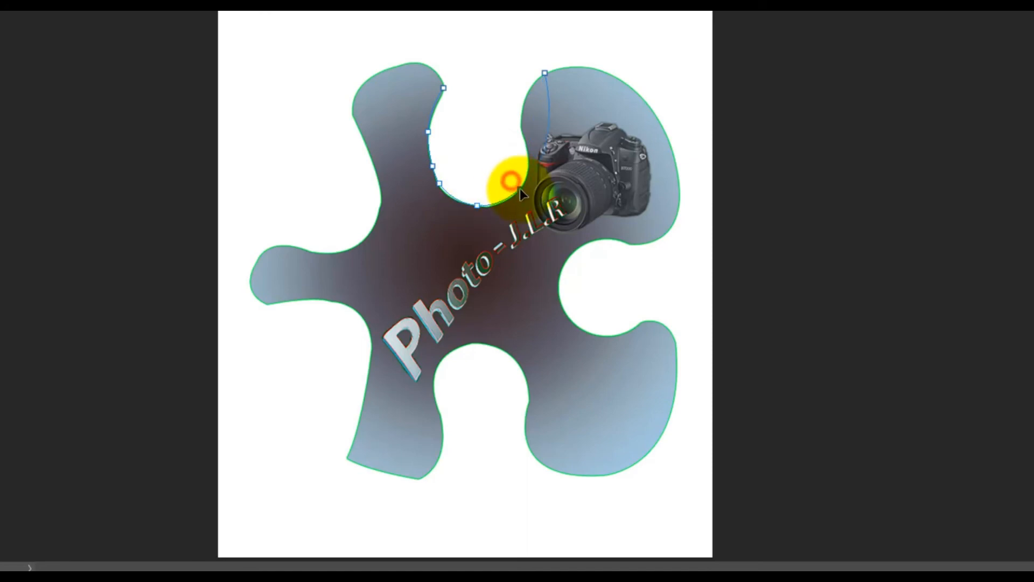
drag(546, 151, 533, 148)
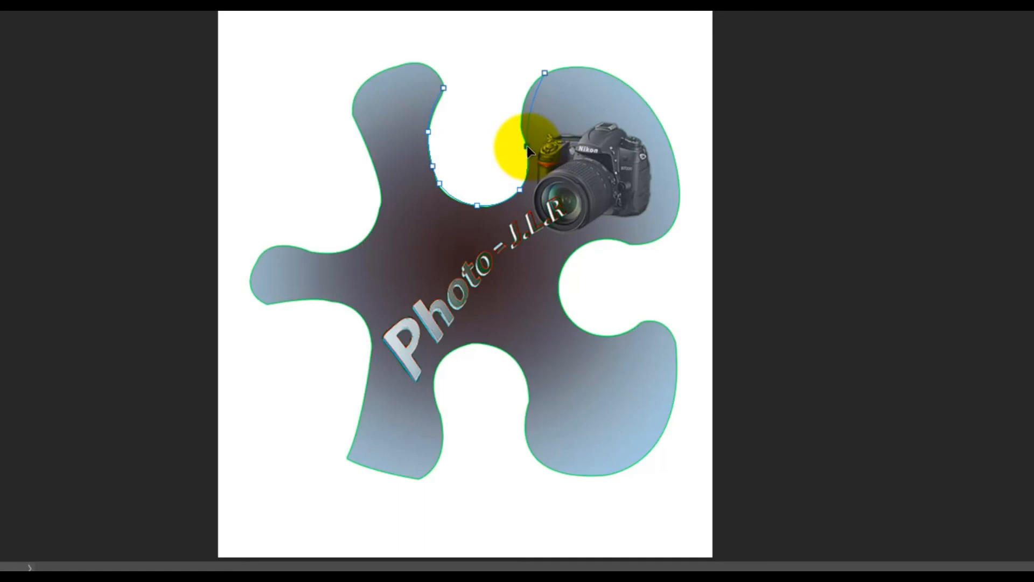
click(528, 101)
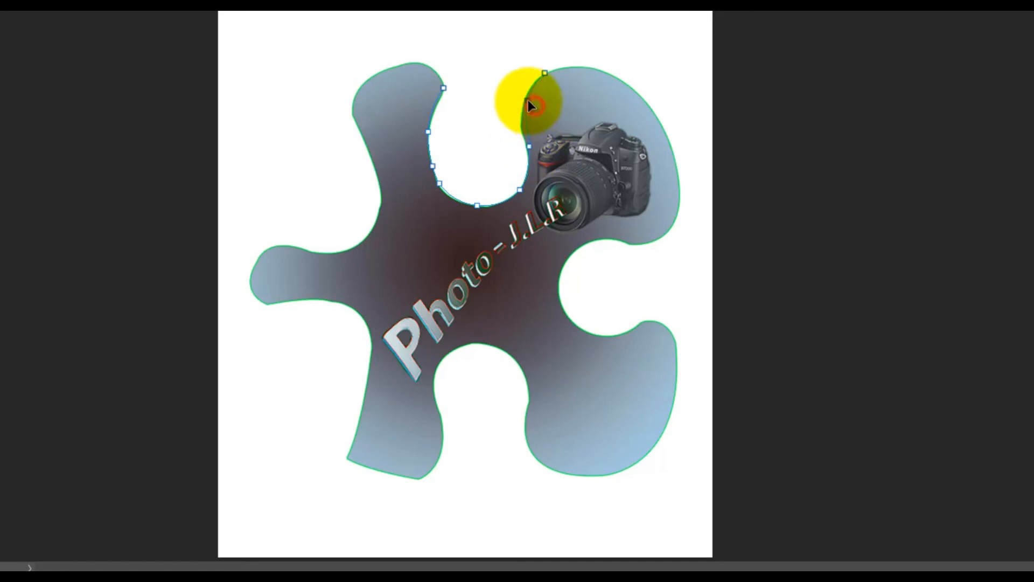
click(521, 131)
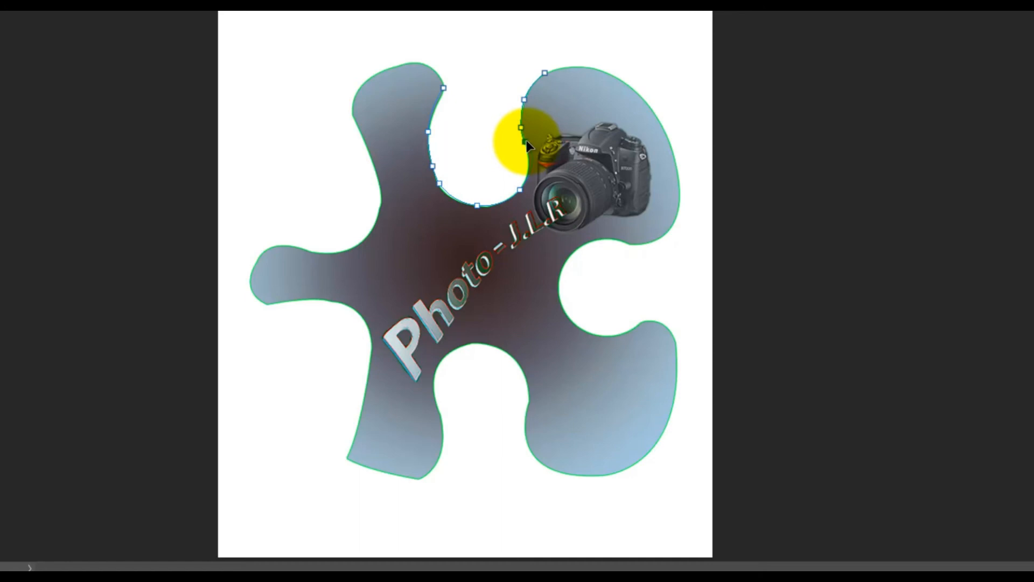
- Continue the path from its last anchor around the upper-right lobe's outer edge to its lower tip, fitting the curve with intermediate anchors
click(546, 72)
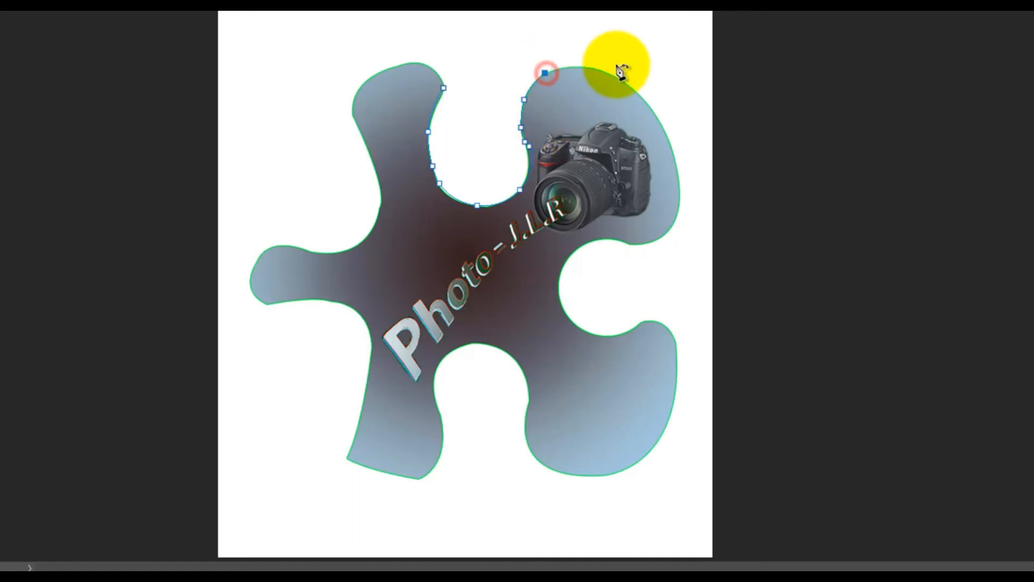
click(668, 231)
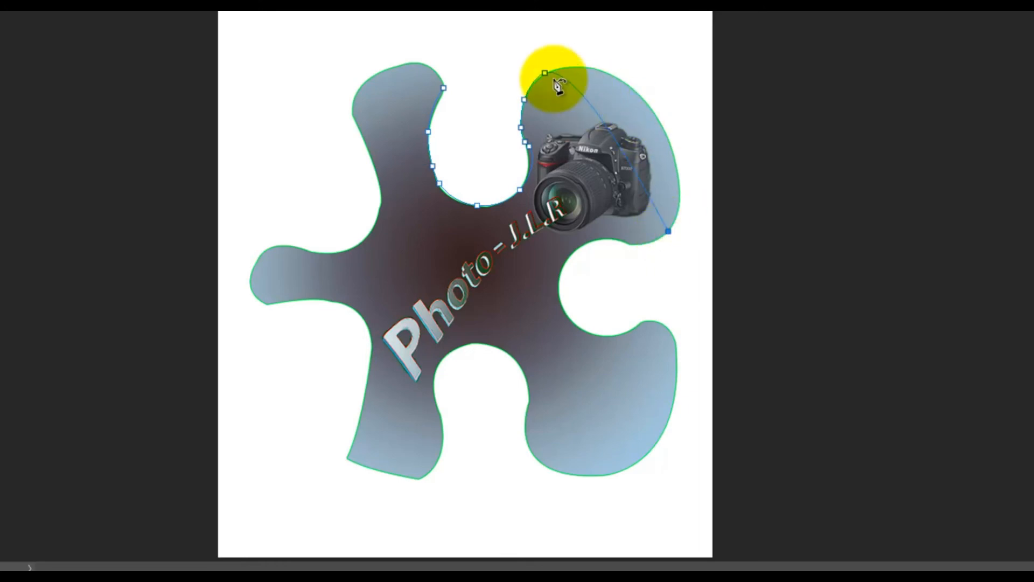
drag(581, 68, 644, 102)
drag(670, 153, 674, 154)
click(680, 203)
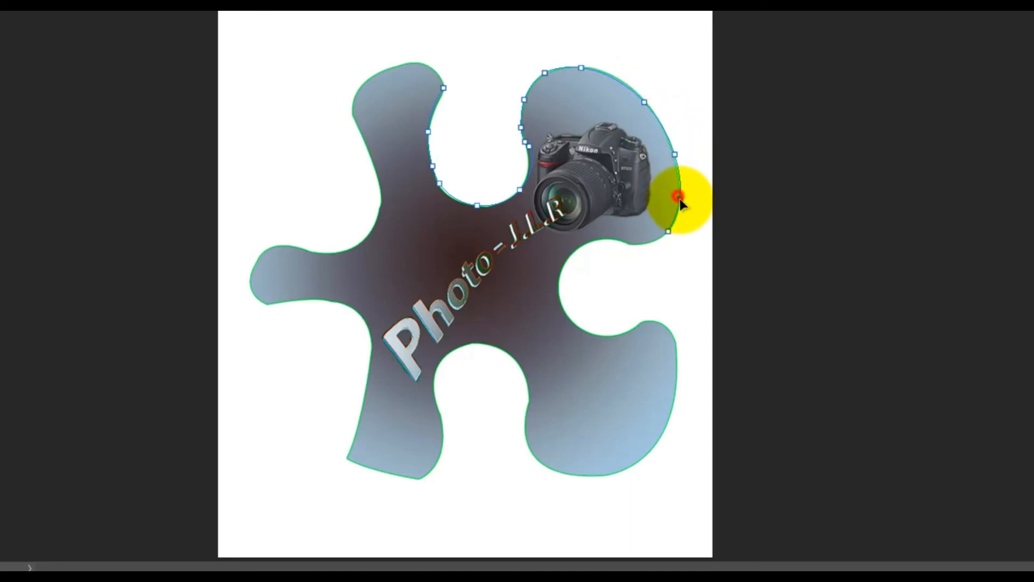
click(680, 205)
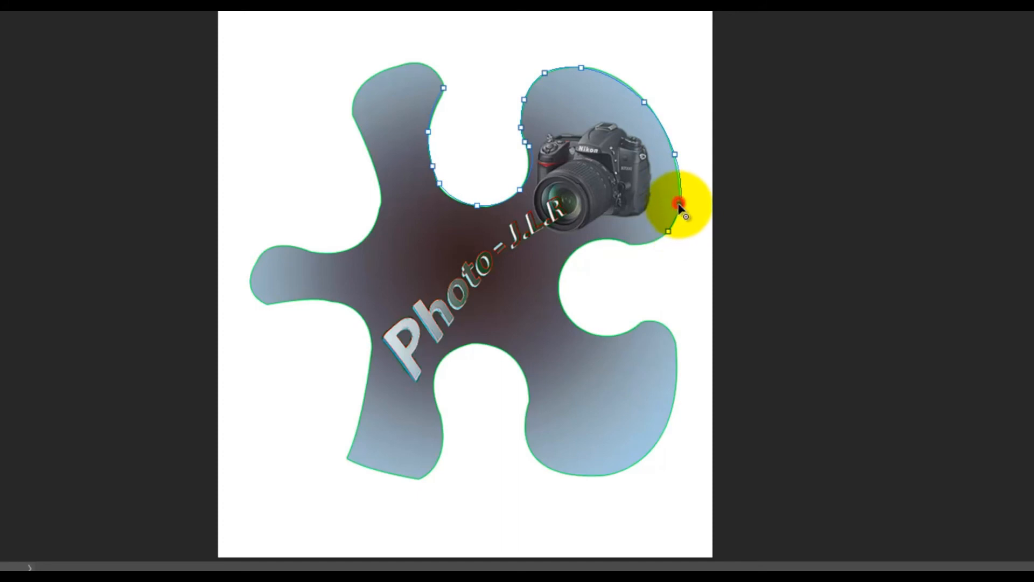
click(675, 207)
click(677, 206)
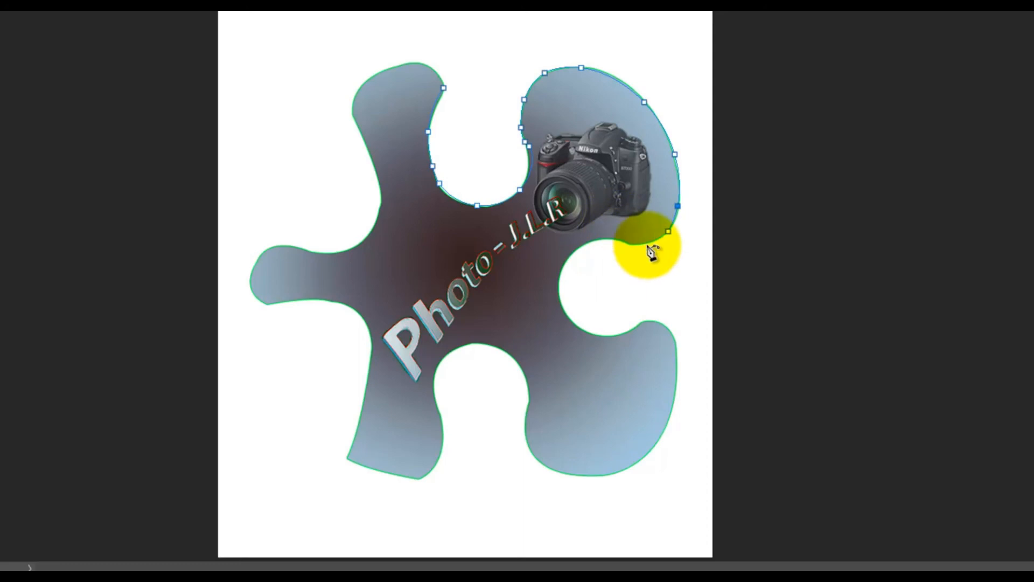
- Extend the path onto the lower-right lobe's outer edge and bend the connecting segment along the right notch's upper and inner edges
click(677, 343)
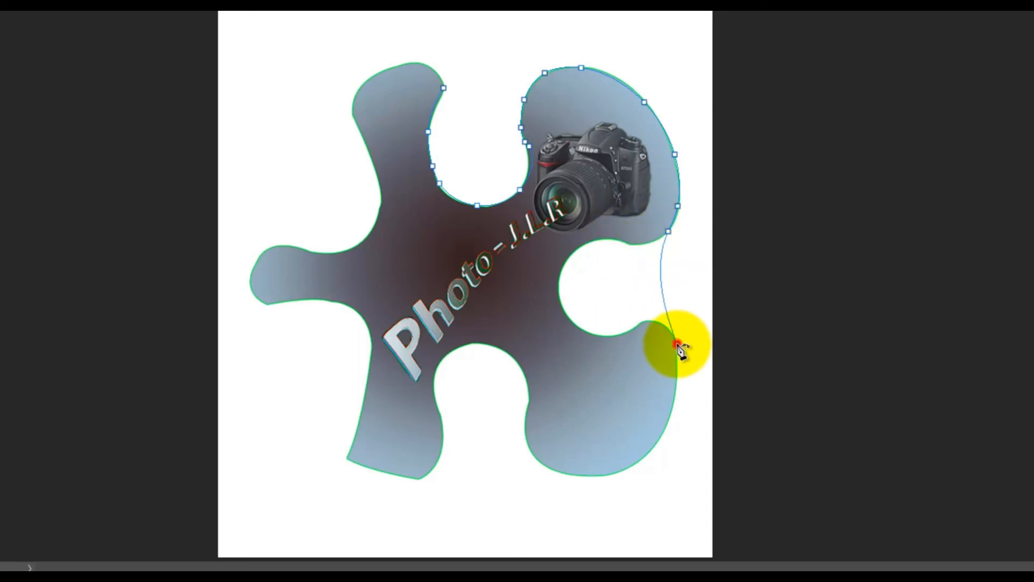
drag(665, 254, 670, 420)
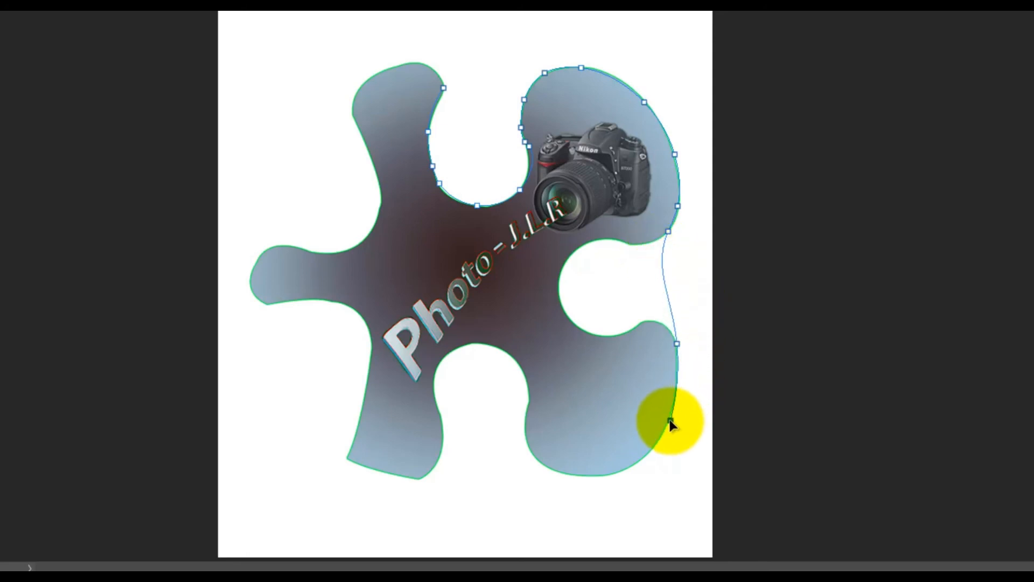
drag(664, 250, 590, 244)
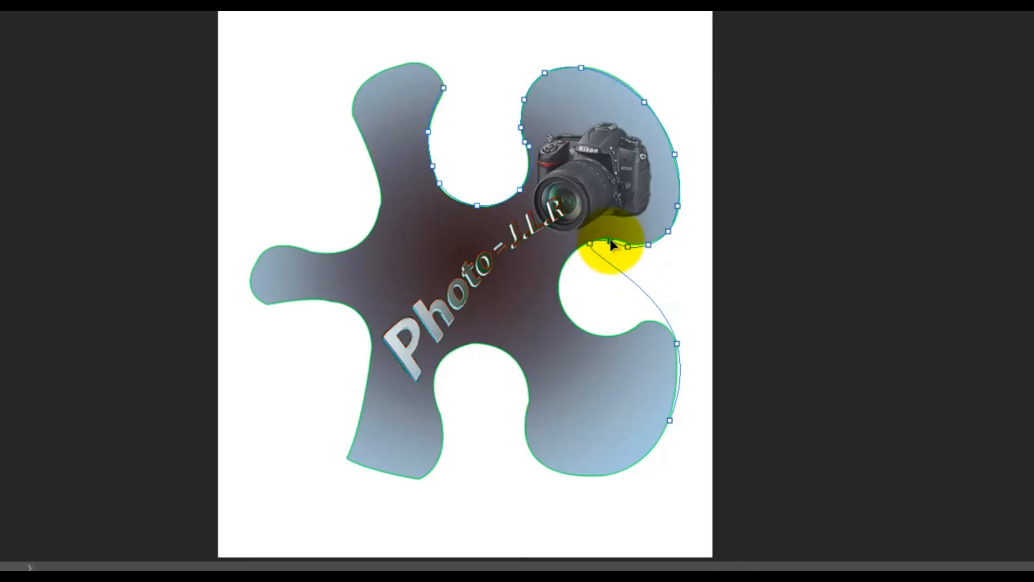
click(609, 270)
drag(608, 273, 564, 305)
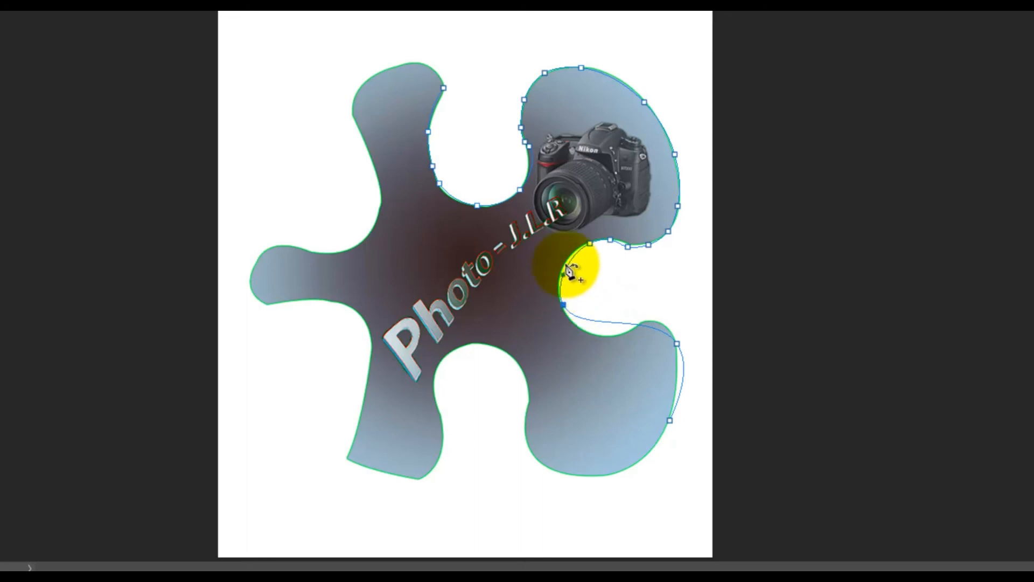
drag(573, 267, 564, 260)
- Fit the path to the right notch's bottom edge and the lower-right lobe's upper tip with additional anchors
drag(599, 324, 598, 337)
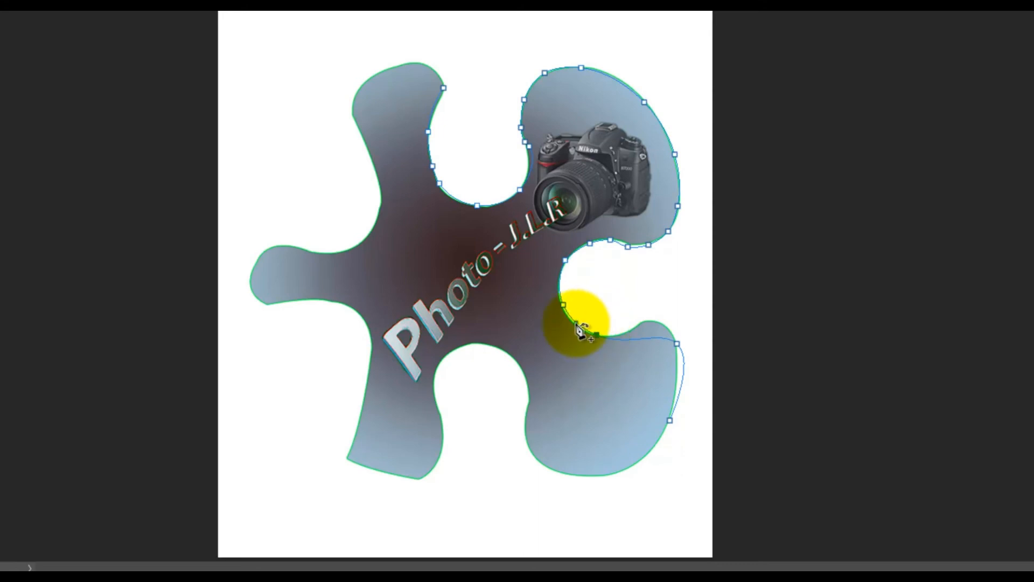
click(576, 323)
click(647, 339)
mouse_move(649, 331)
mouse_down()
mouse_move(654, 320)
mouse_move(631, 329)
mouse_up()
click(631, 325)
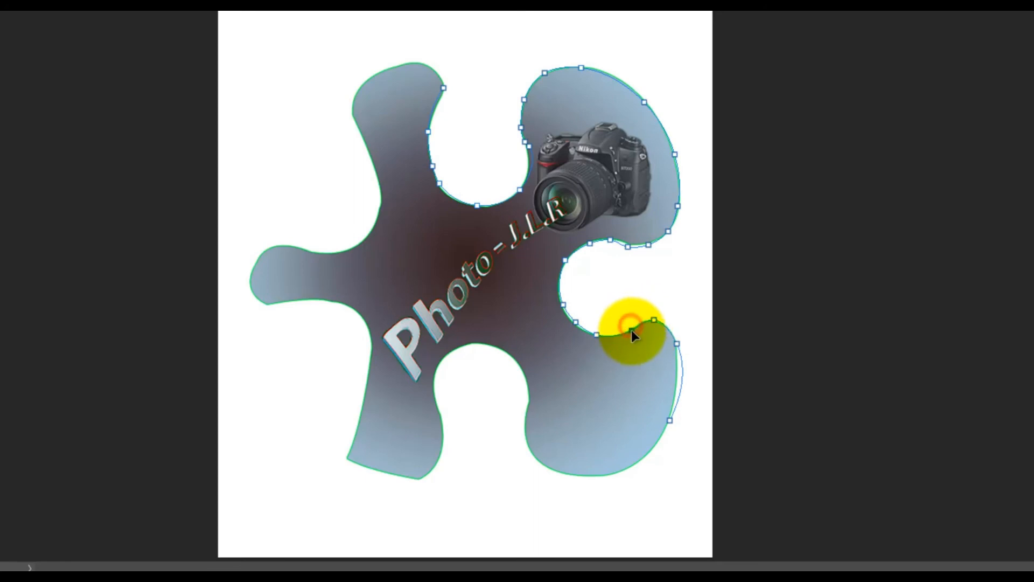
- Correct the bulge on the lower-right lobe's outer edge and continue the path around the lobe's underside
click(675, 363)
drag(677, 364, 681, 370)
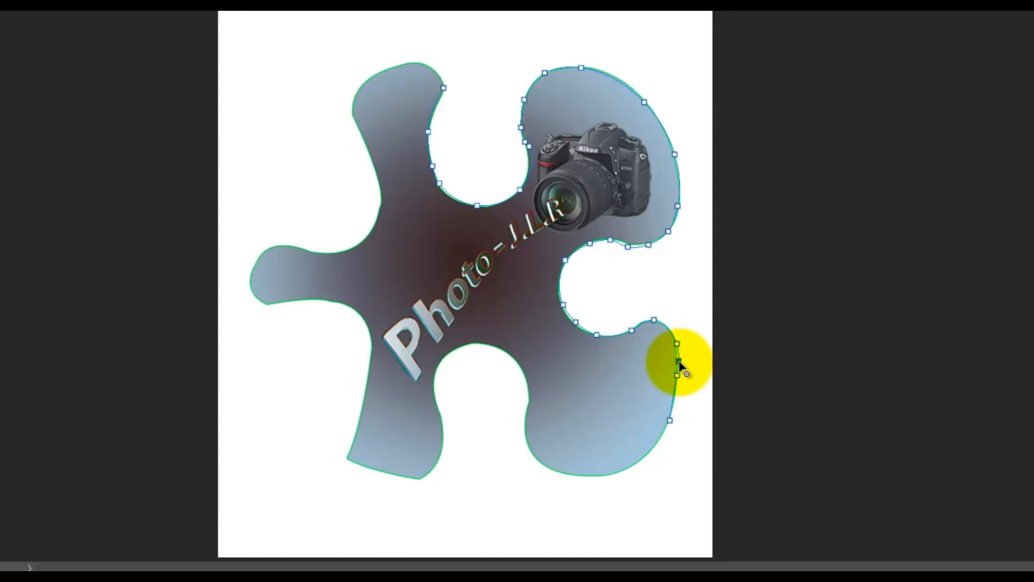
click(655, 446)
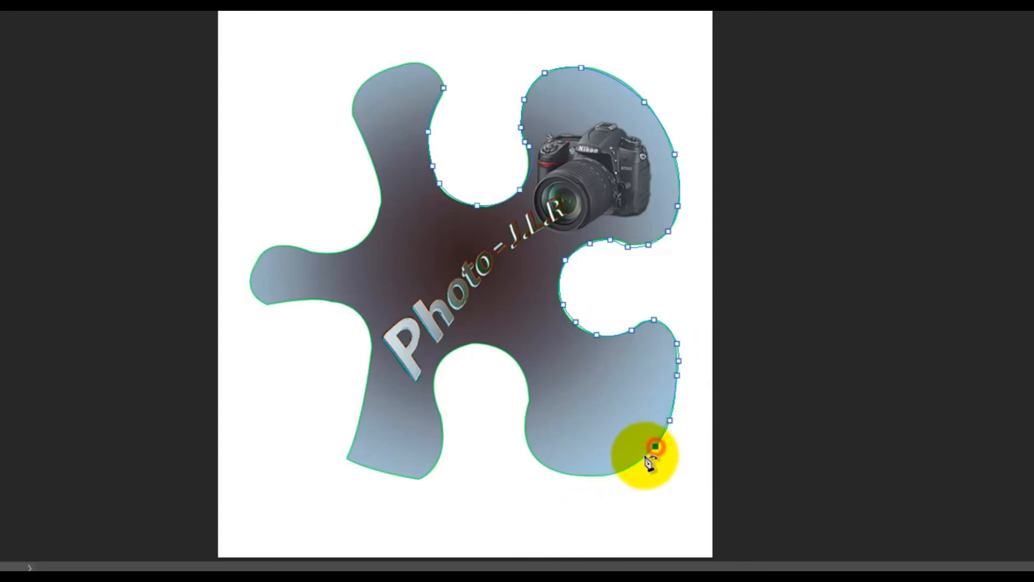
click(600, 476)
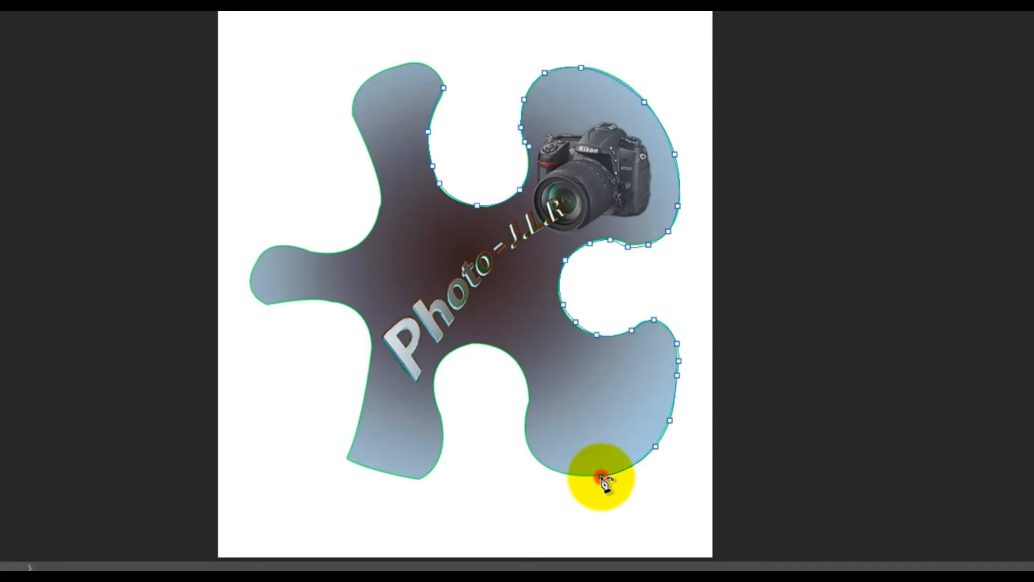
click(539, 462)
- Trace the lower notch up its right side, over its crest and down its left side with curvature anchors
click(527, 405)
click(512, 358)
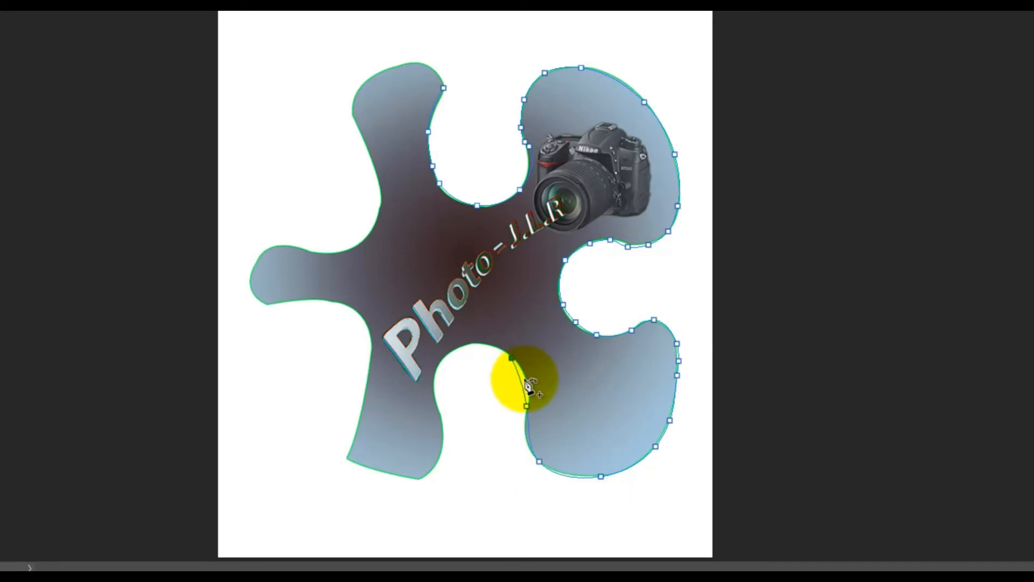
click(522, 384)
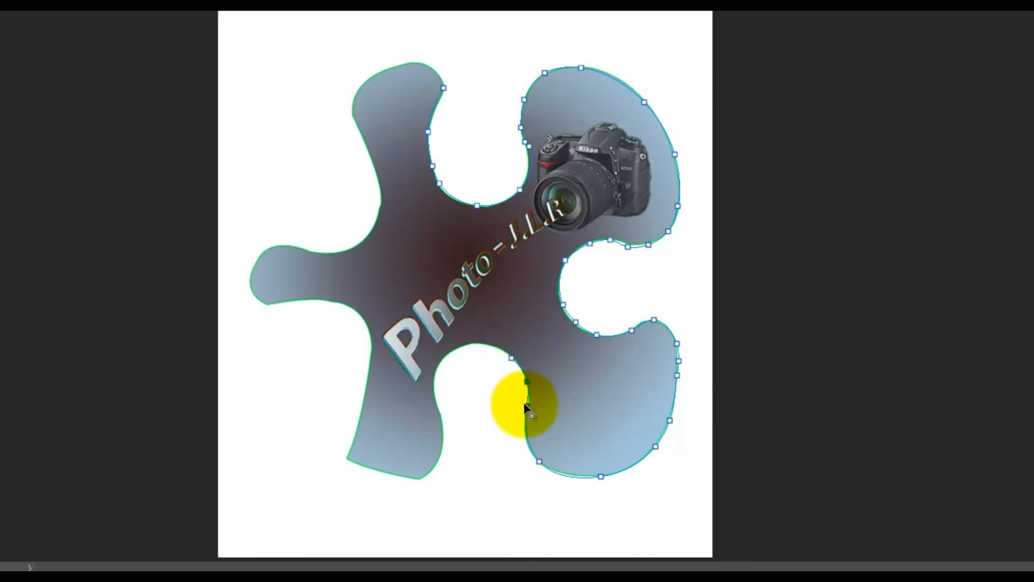
click(475, 343)
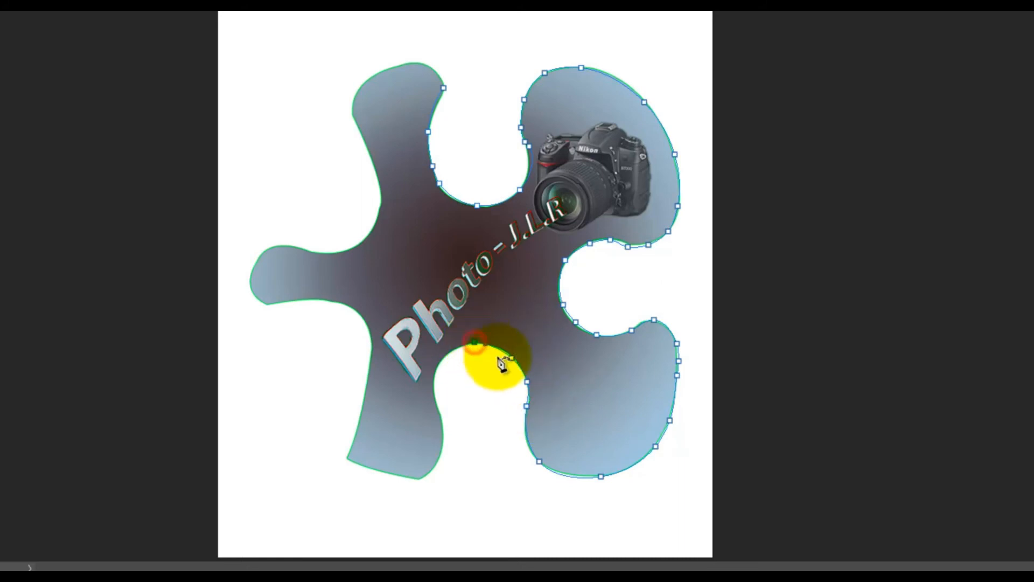
click(436, 372)
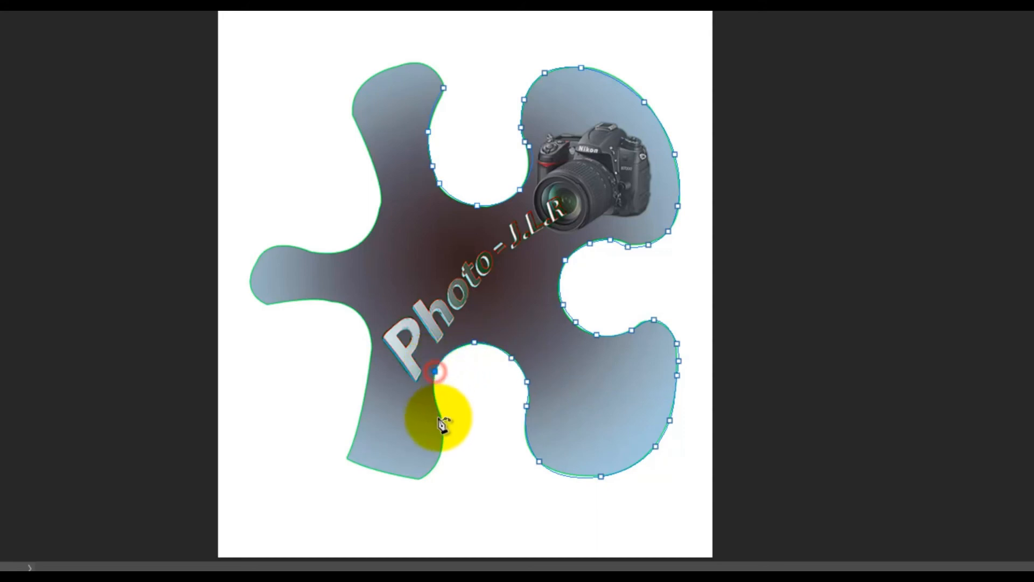
click(435, 401)
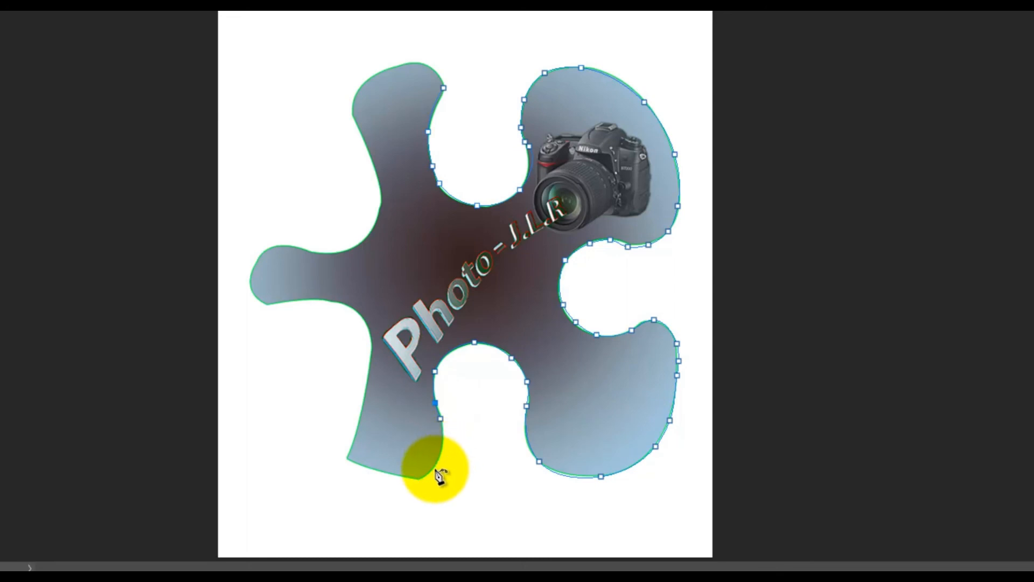
- Carry the path around the lower-left lobe's rounded corner and along its bottom edge to the sharp corner, flattening the bottom segment with extra anchors
click(421, 480)
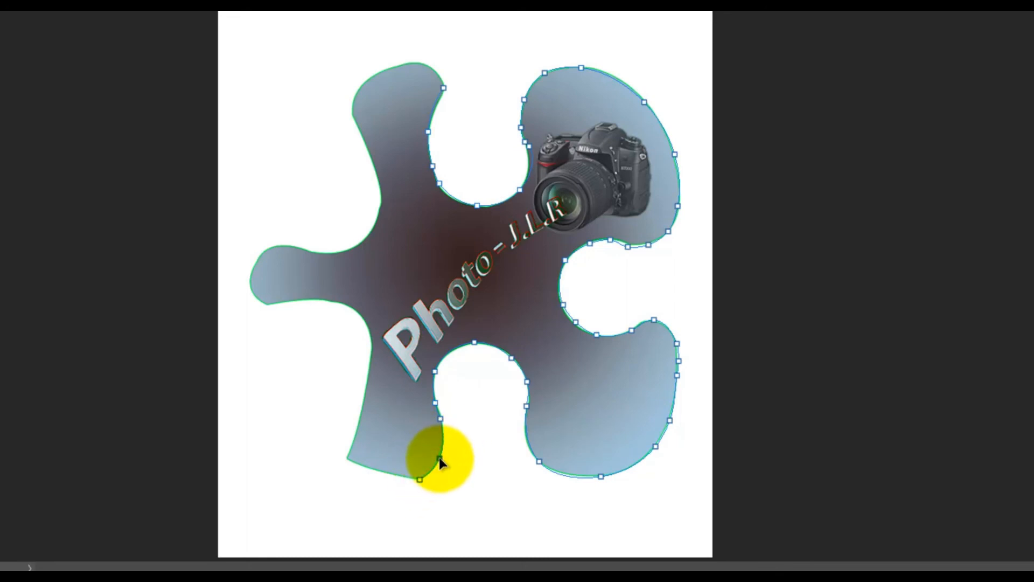
click(348, 458)
click(379, 472)
drag(399, 480, 401, 476)
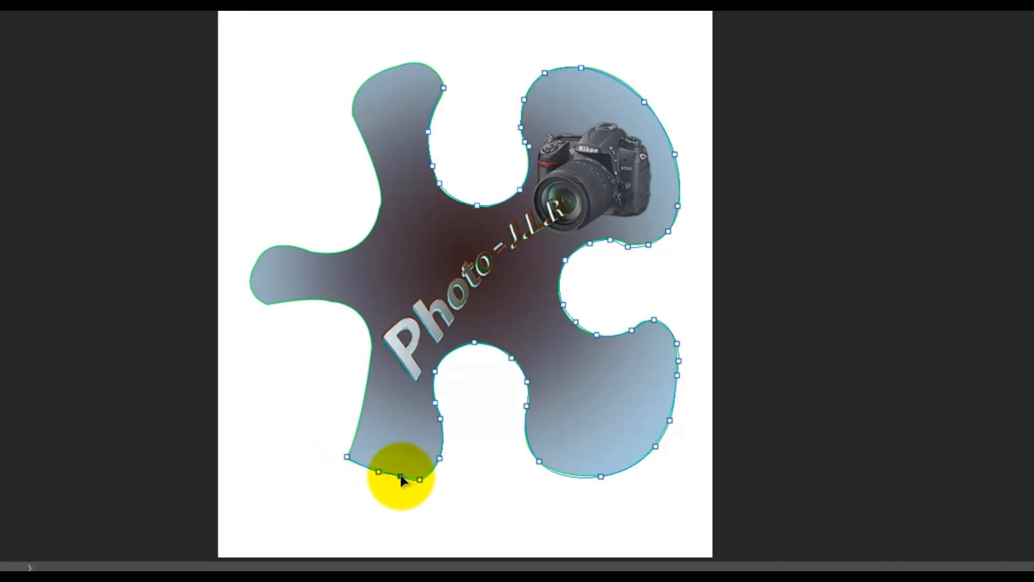
click(376, 472)
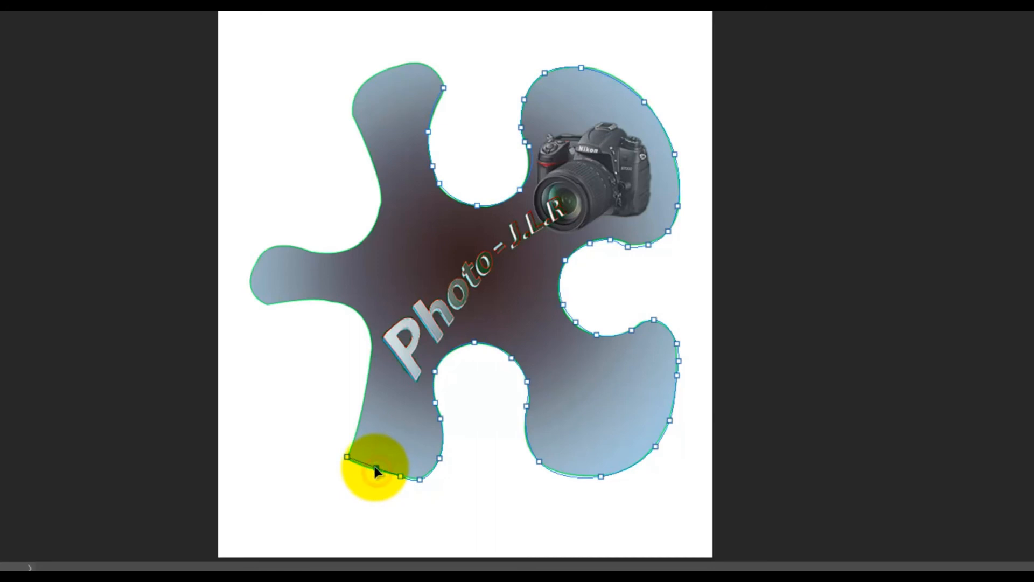
- Extend the path up the lower-left lobe's left side and add anchors to pull the segment onto the edge
drag(371, 349, 365, 391)
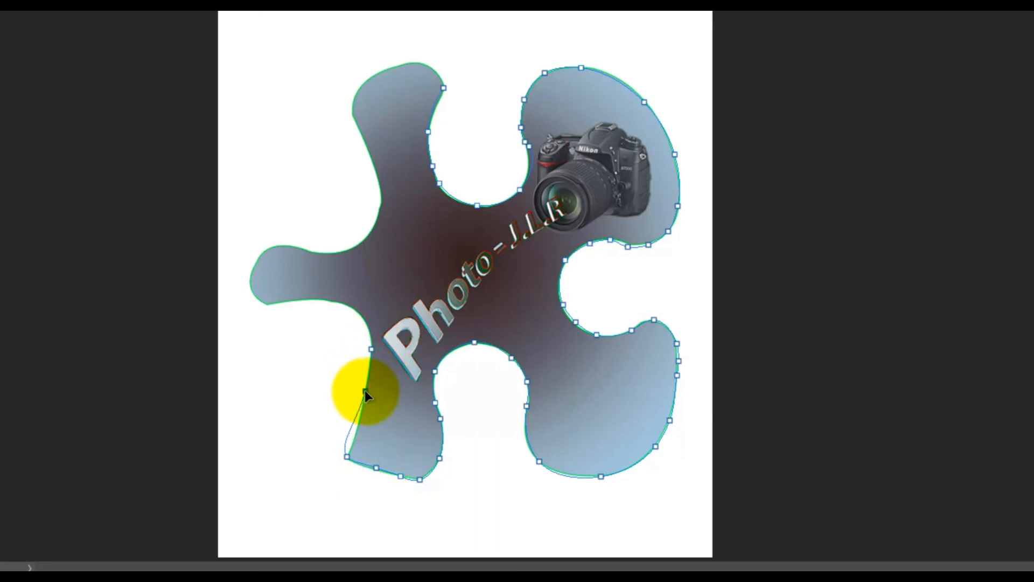
click(352, 424)
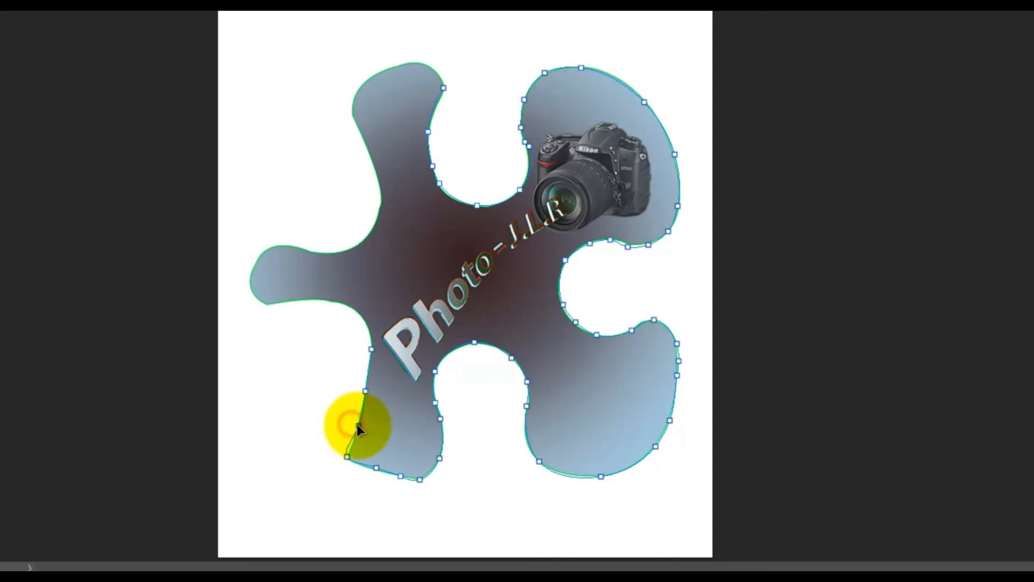
click(354, 444)
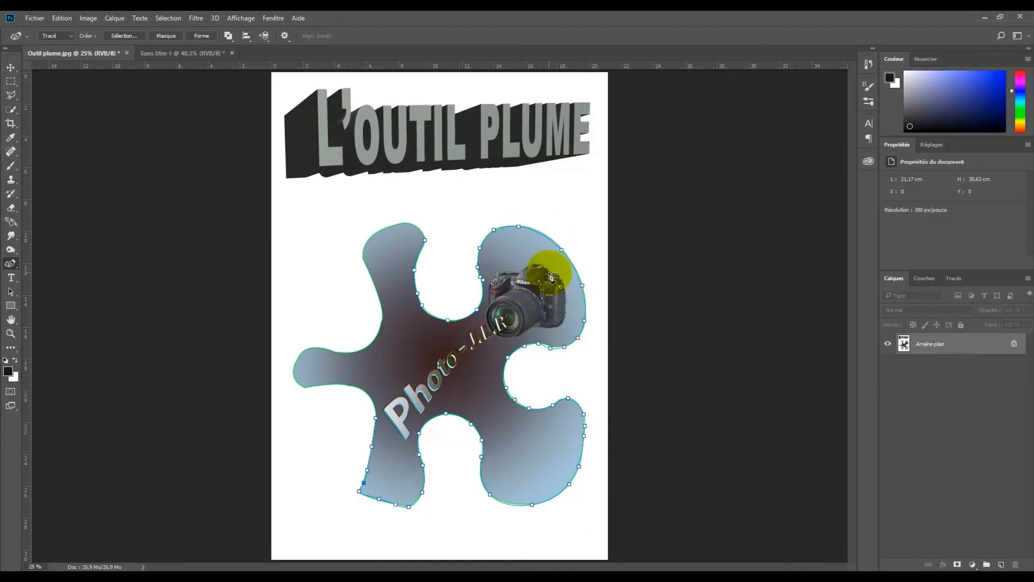
- Restore the initial Outil plume.jpg history state to clear the traced path
click(868, 64)
drag(857, 102, 855, 72)
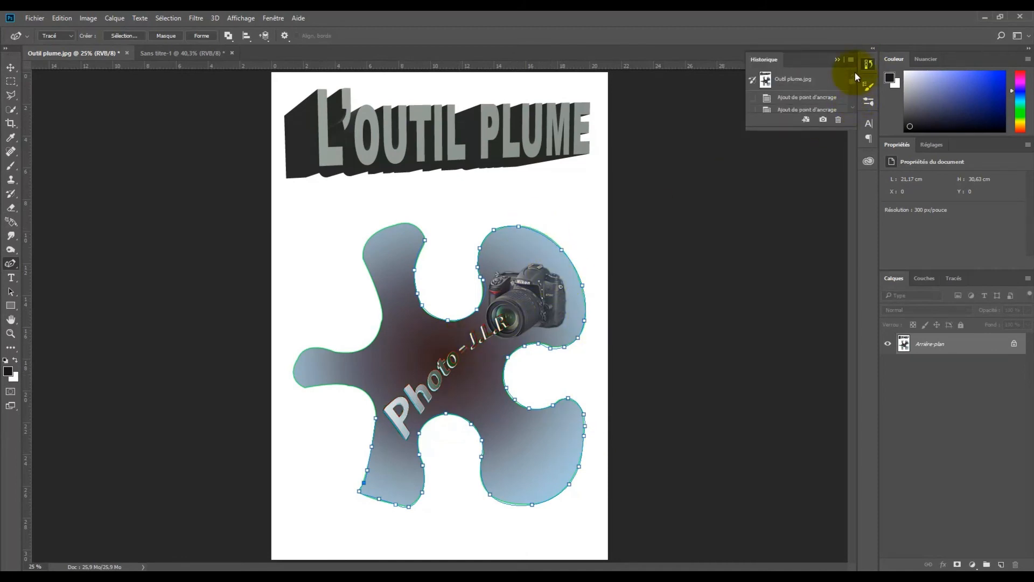
click(787, 82)
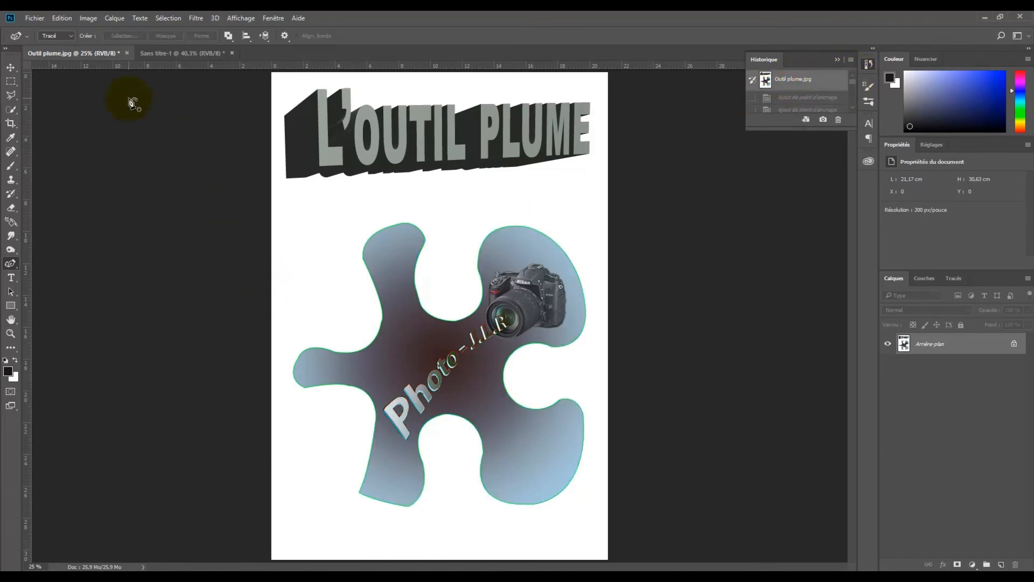
- Switch to the standard Pen tool (Outil Plume) and set its drawing mode to Forme (shape)
right_click(18, 266)
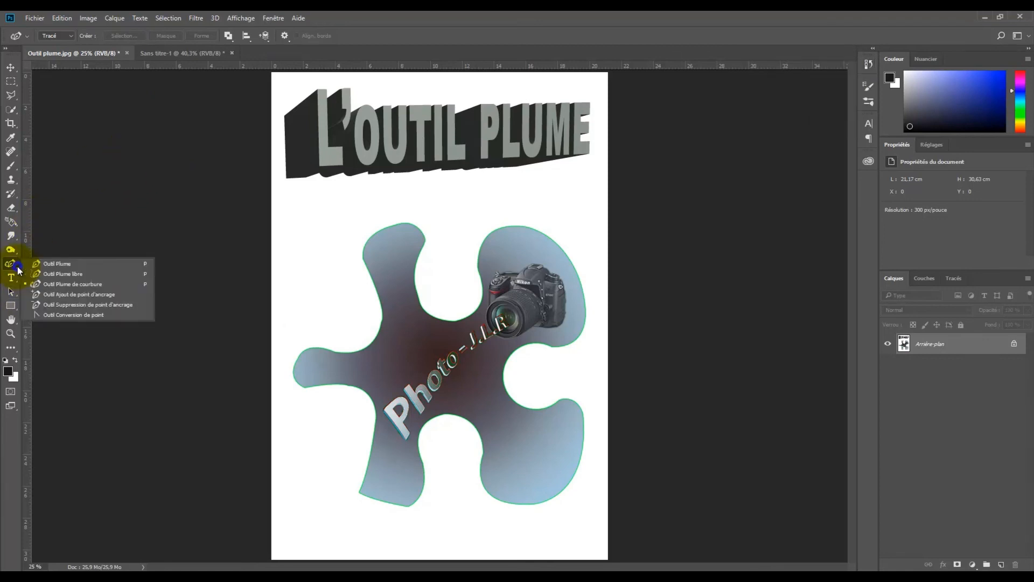
click(55, 262)
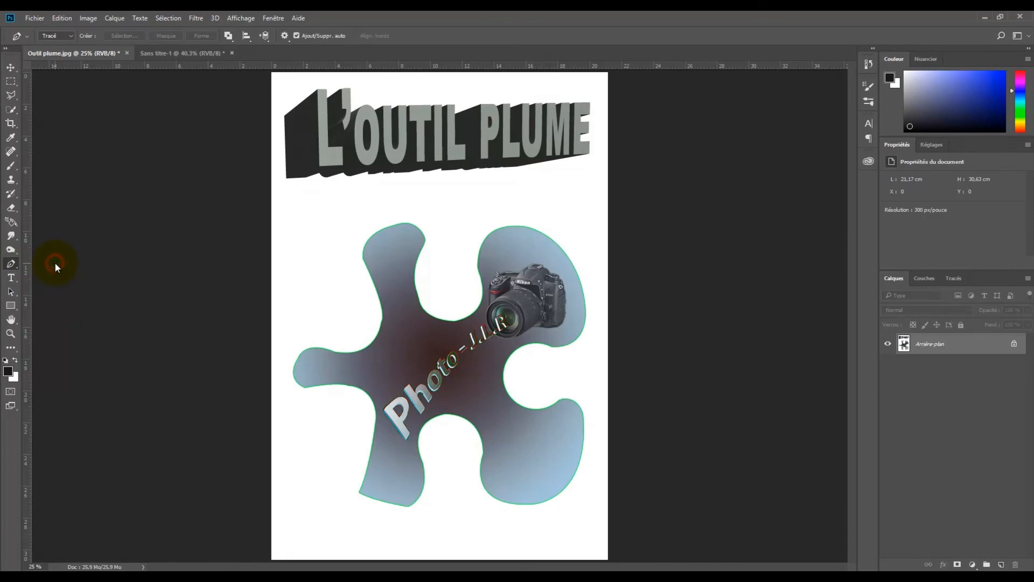
click(56, 46)
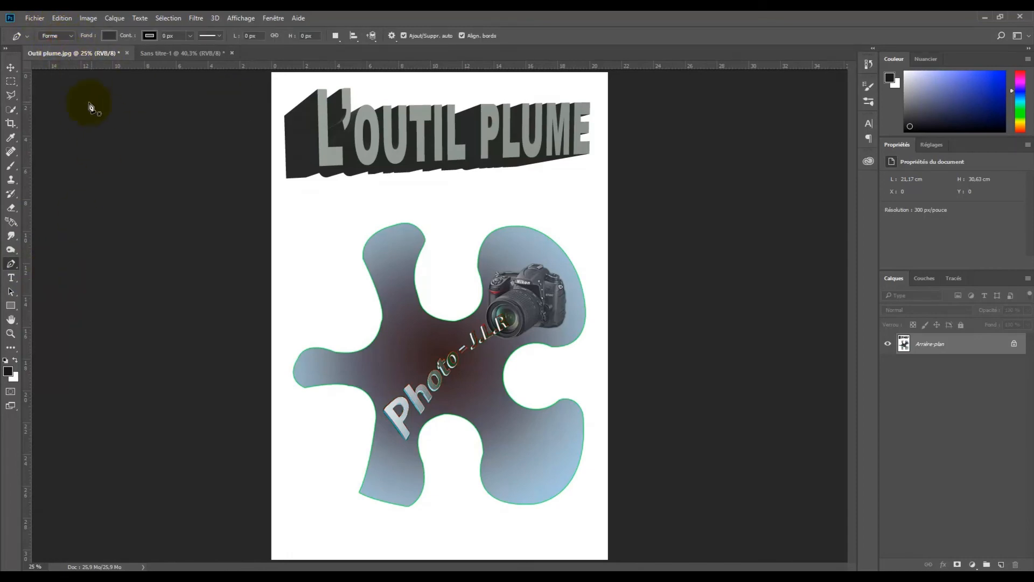
- Open the recently used file Photo.jpg
click(34, 21)
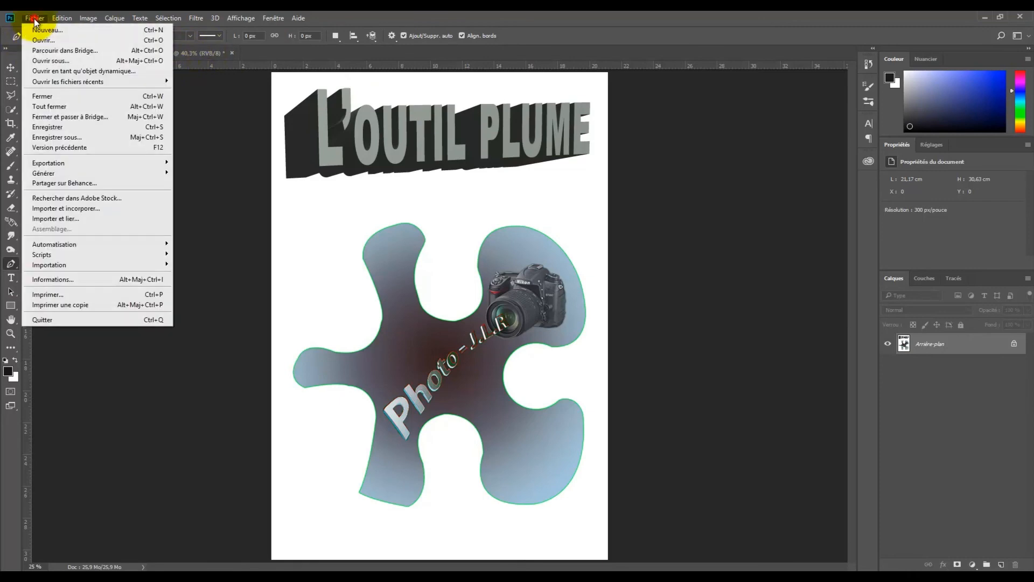
mouse_move(68, 79)
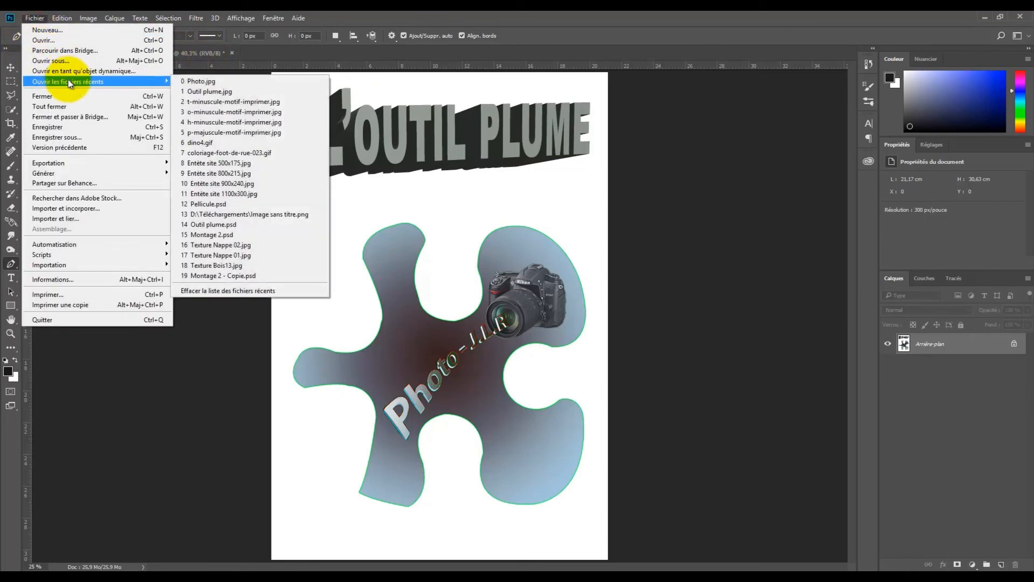
click(201, 82)
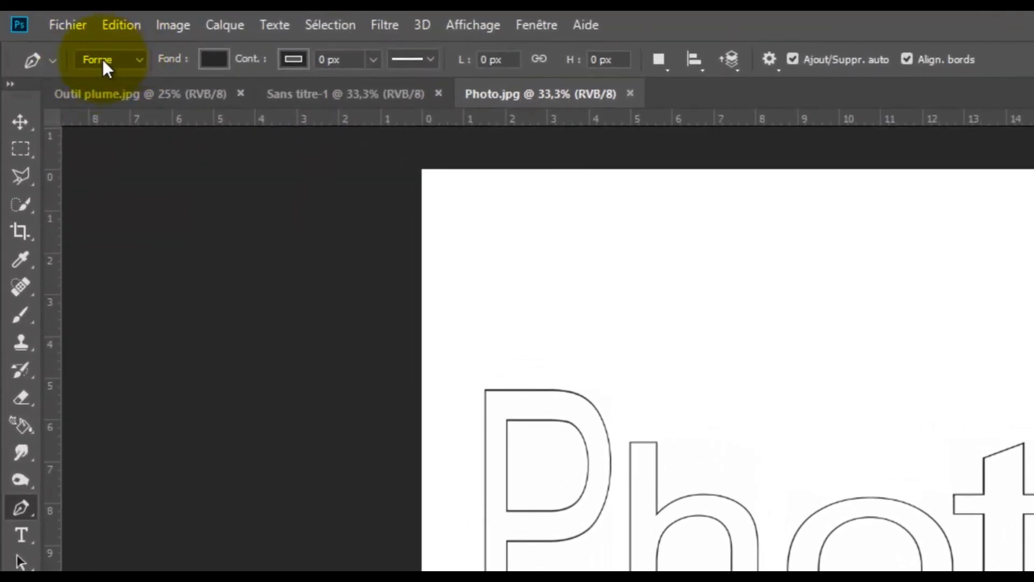
- Set the shape fill to blue and the stroke to red, with a stroke width of 0 px
click(213, 61)
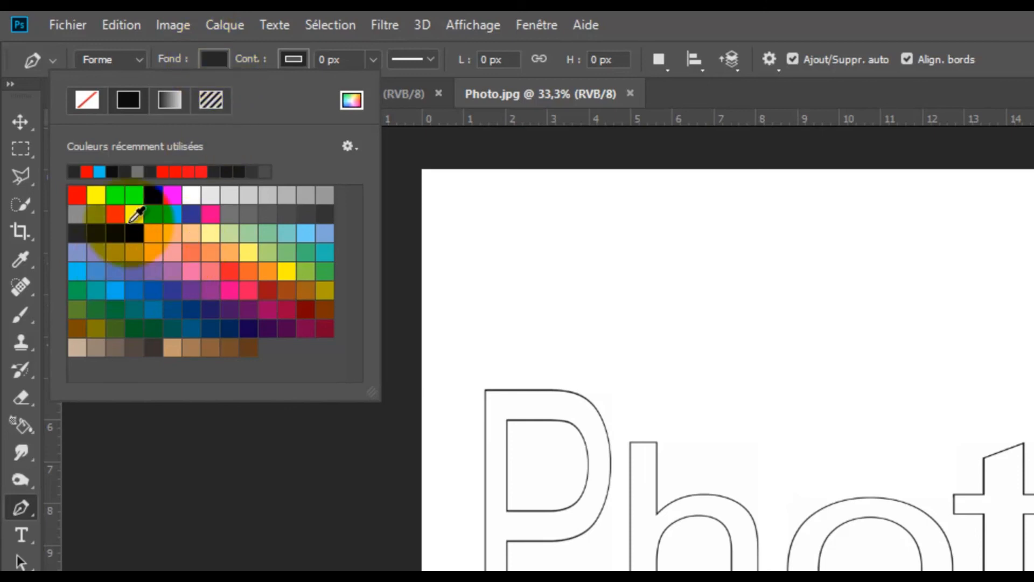
click(155, 194)
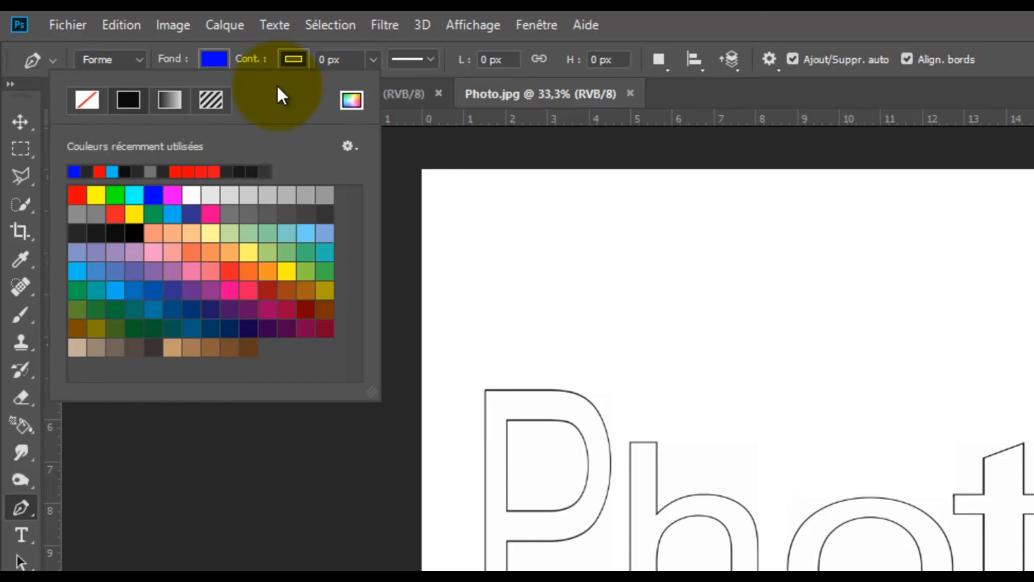
click(298, 58)
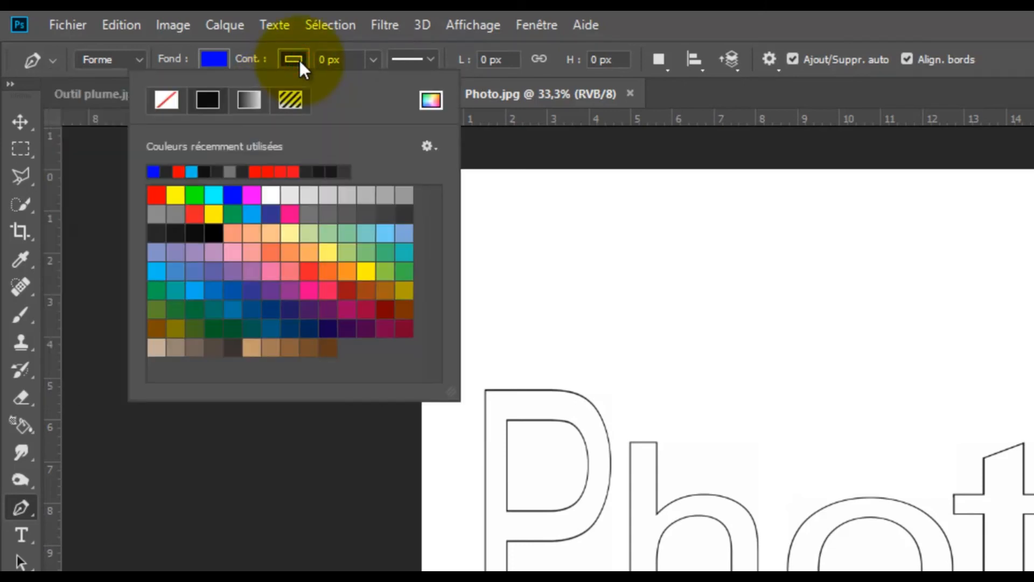
click(158, 195)
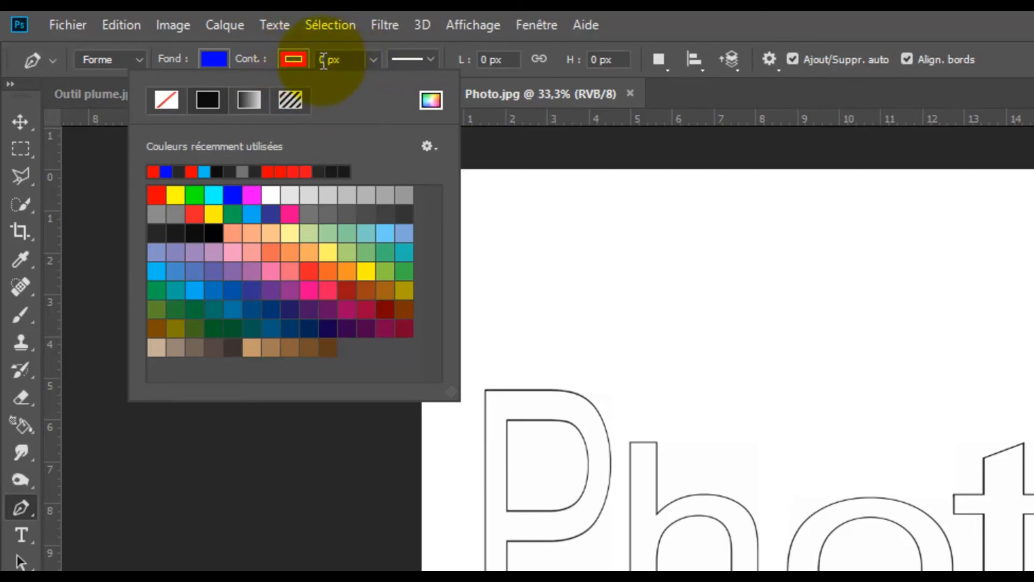
click(374, 59)
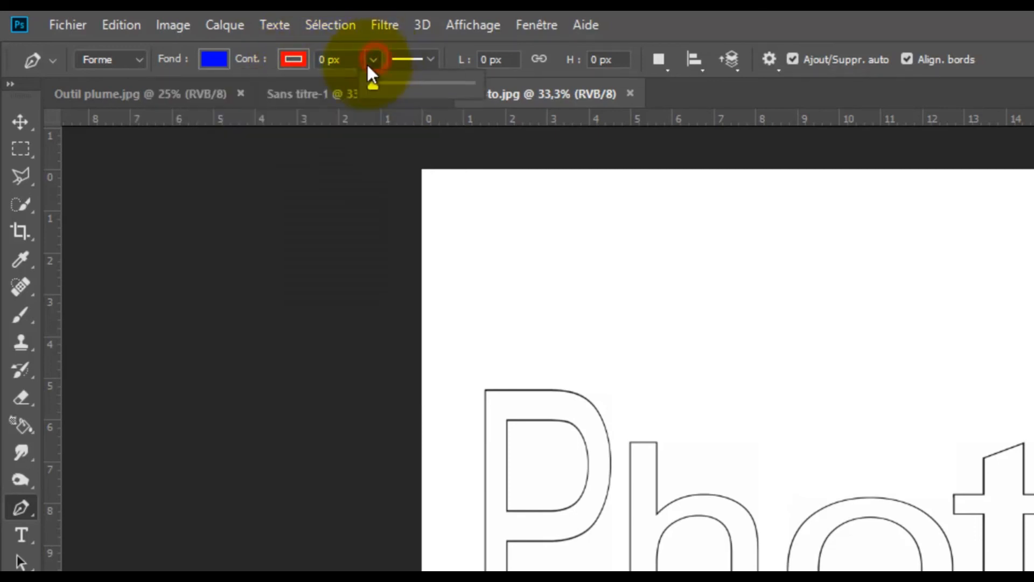
mouse_move(374, 86)
mouse_down()
mouse_move(392, 86)
mouse_move(362, 83)
mouse_up()
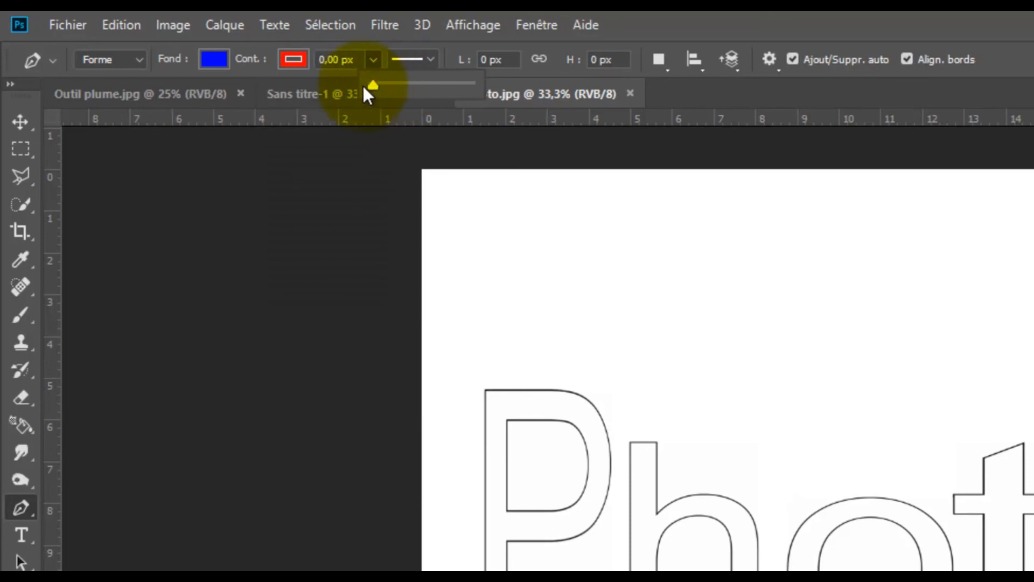
- Examine the stroke's line styles, alignment, end cap and corner choices, and the path settings for shape drawing
click(431, 59)
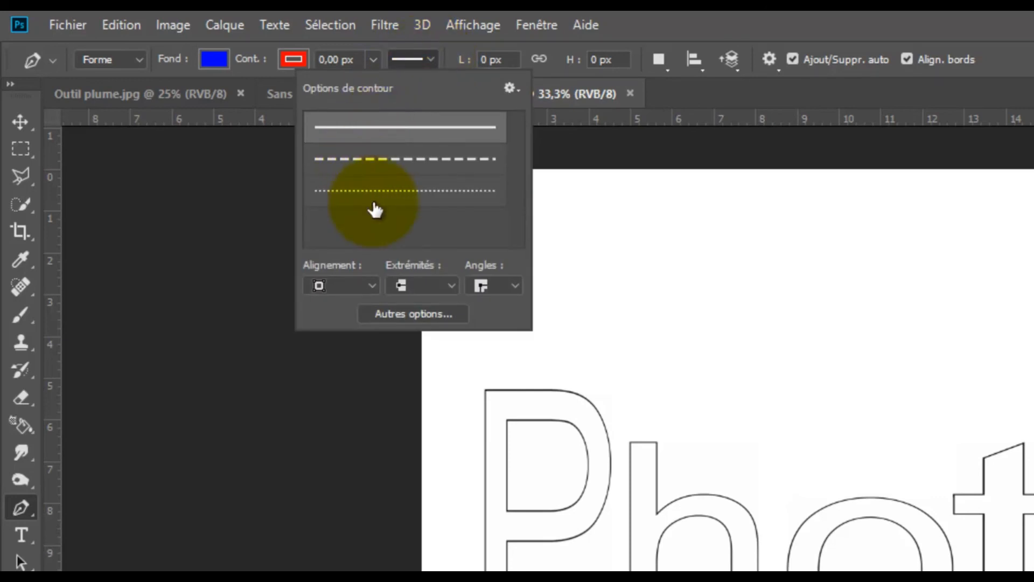
click(373, 286)
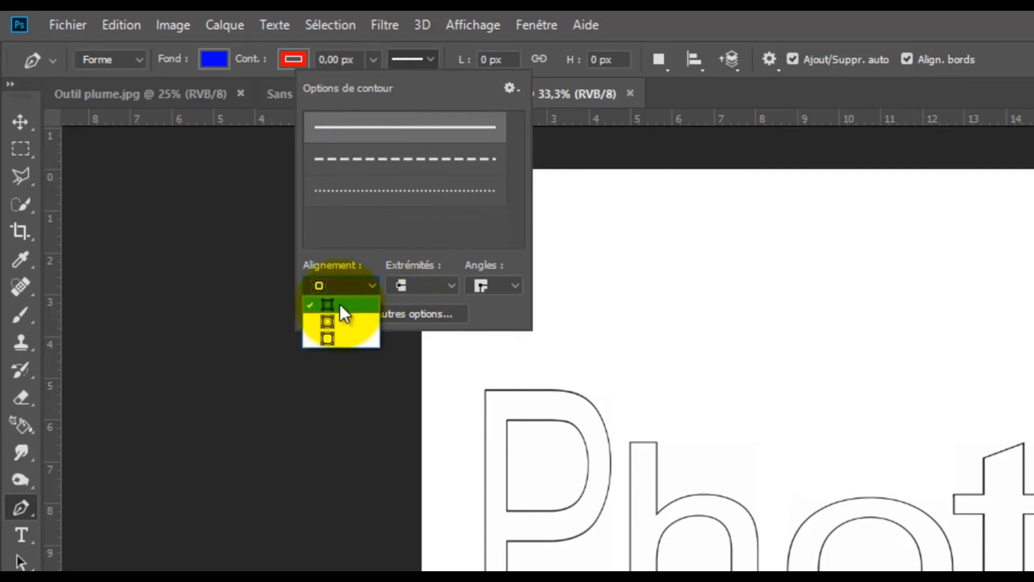
click(454, 284)
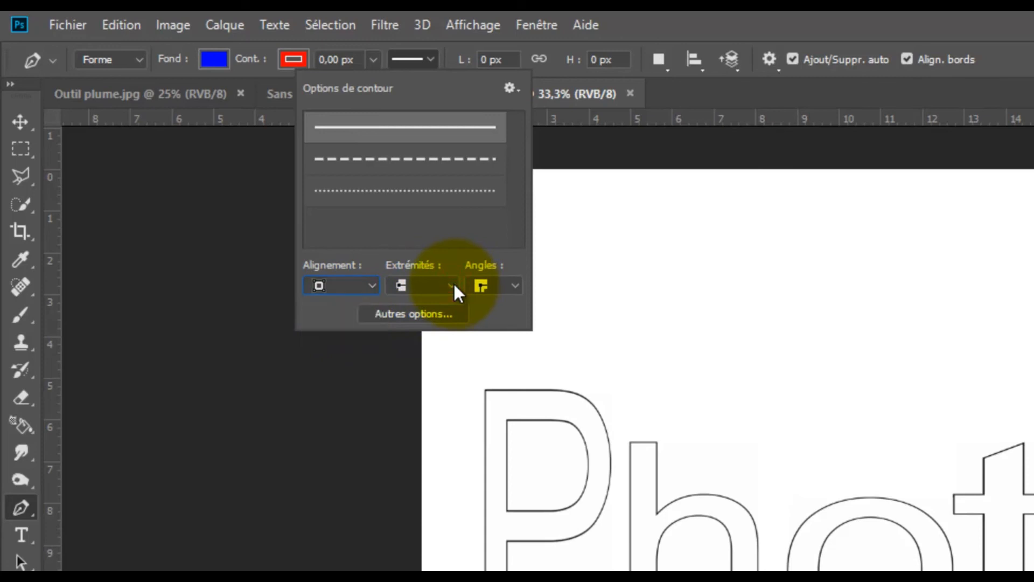
click(454, 284)
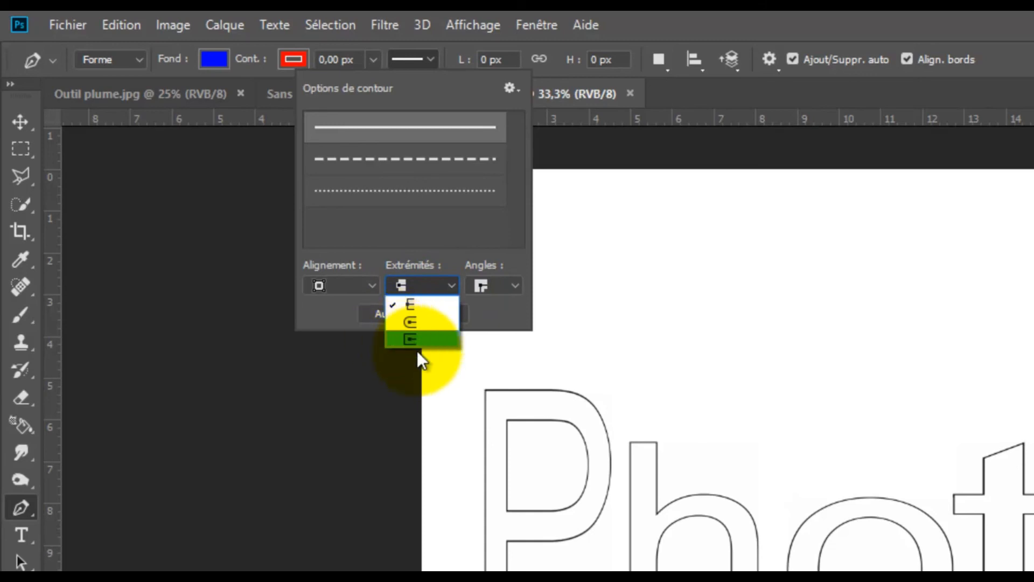
click(516, 280)
click(513, 284)
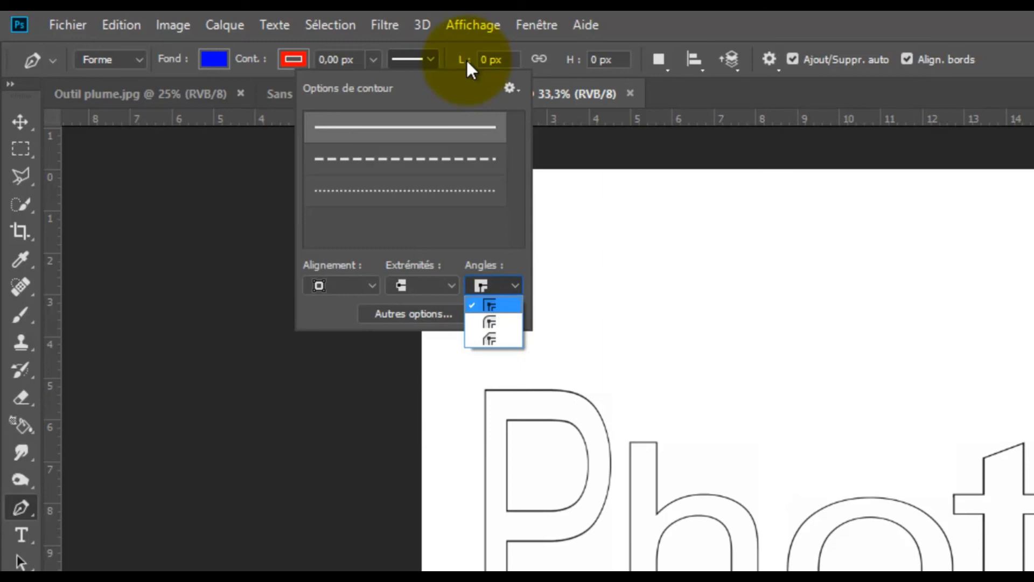
click(434, 57)
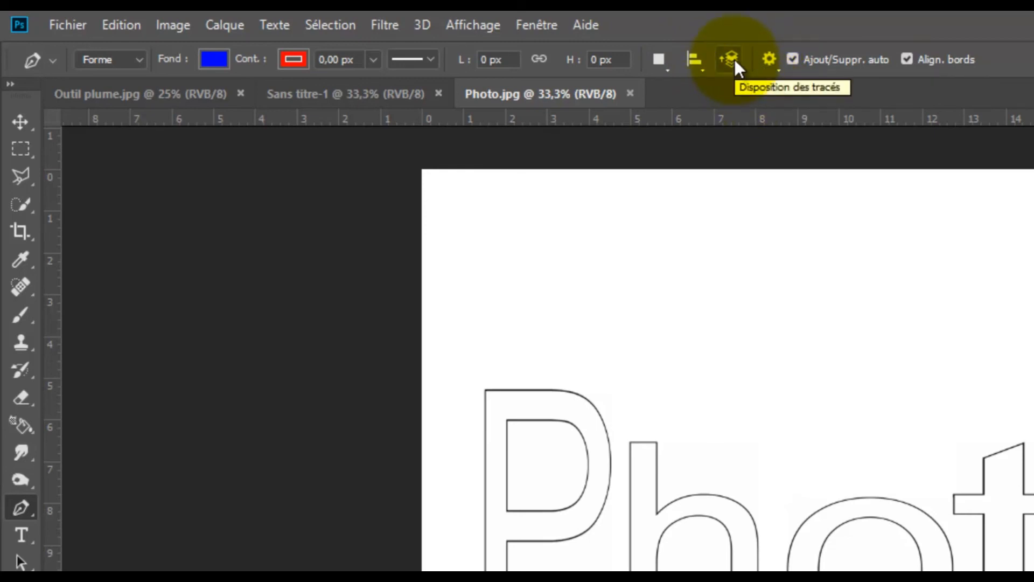
click(778, 66)
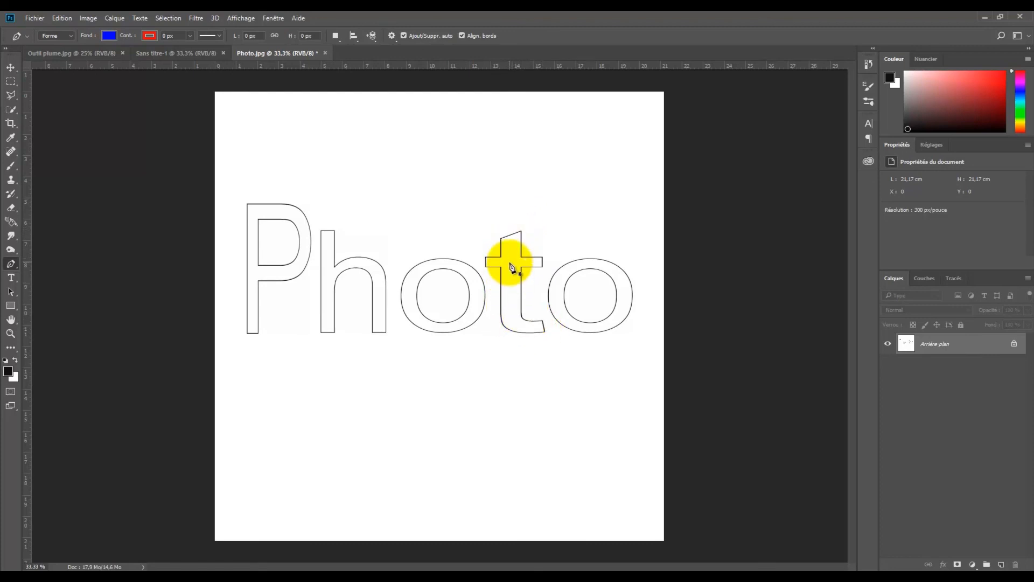
- Start a shape on the letter t with two anchors along its slanted top edge
click(522, 231)
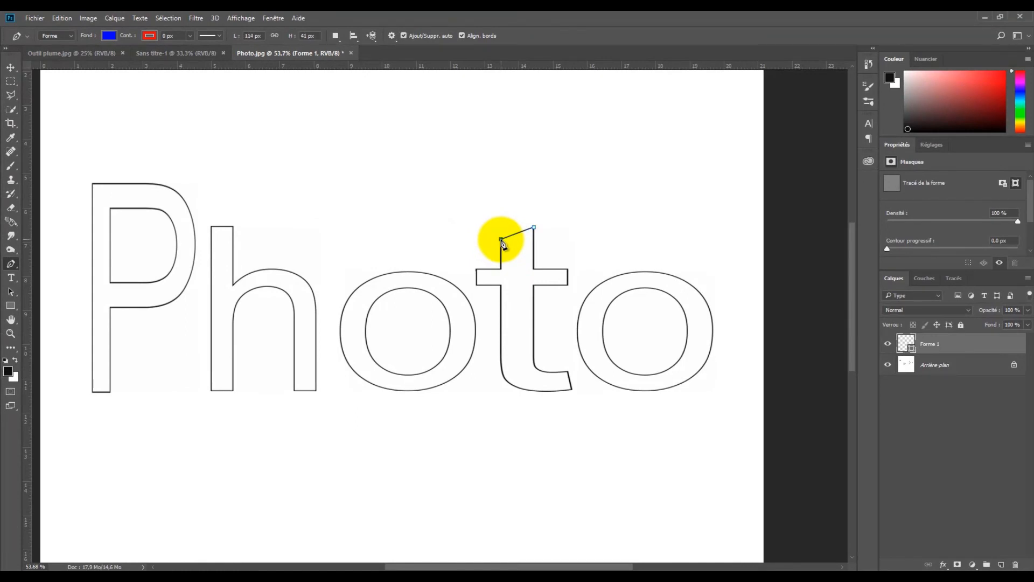
click(501, 239)
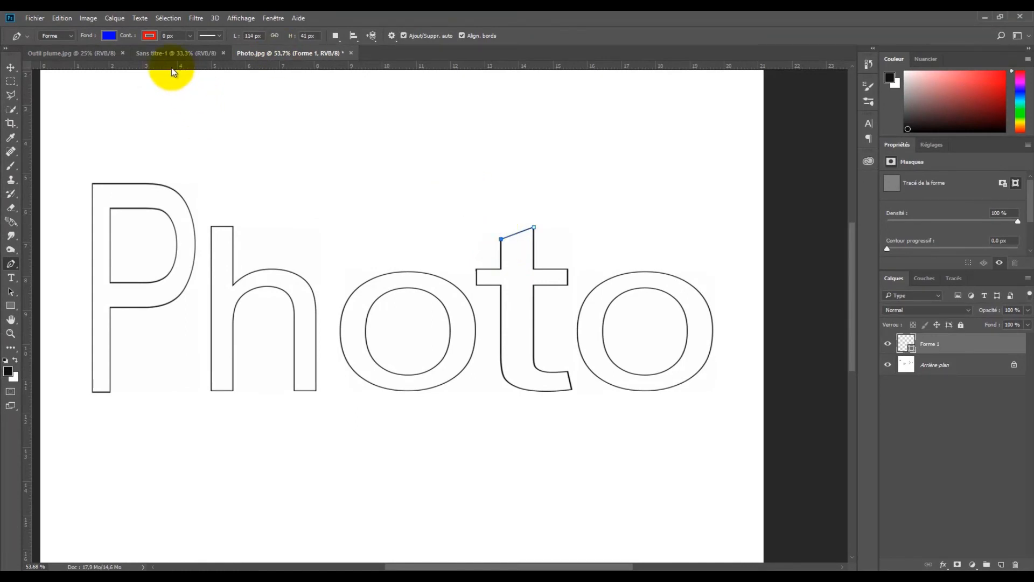
- Try a thicker red stroke of about 26 px on the segment and return the width to 0 px
click(149, 36)
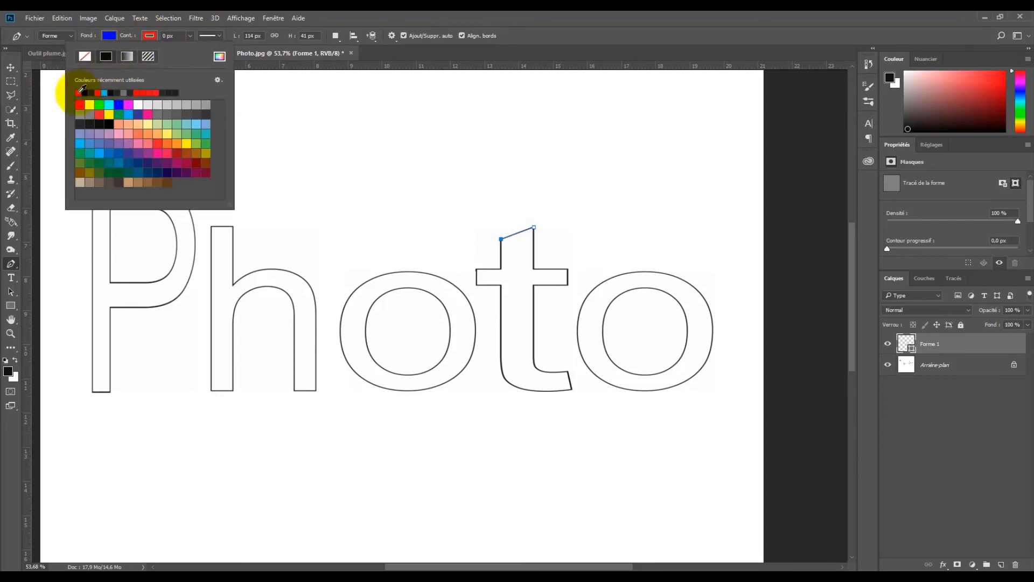
click(192, 35)
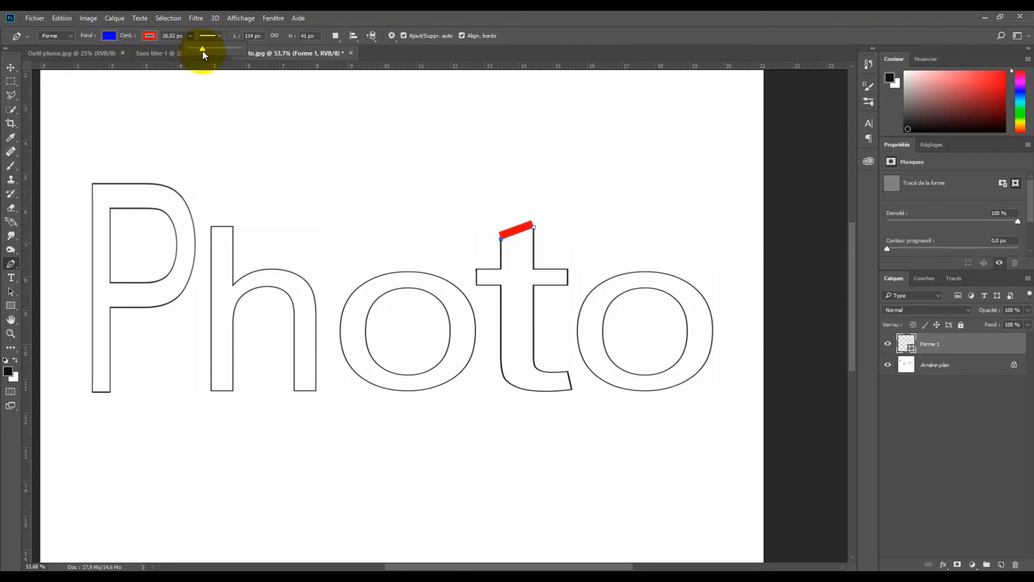
drag(203, 49, 209, 49)
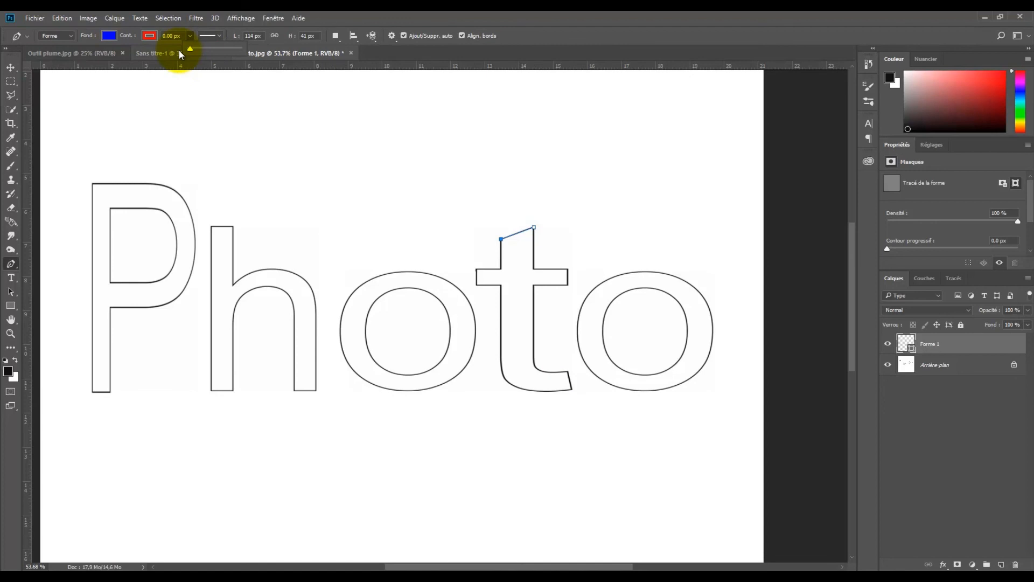
click(502, 240)
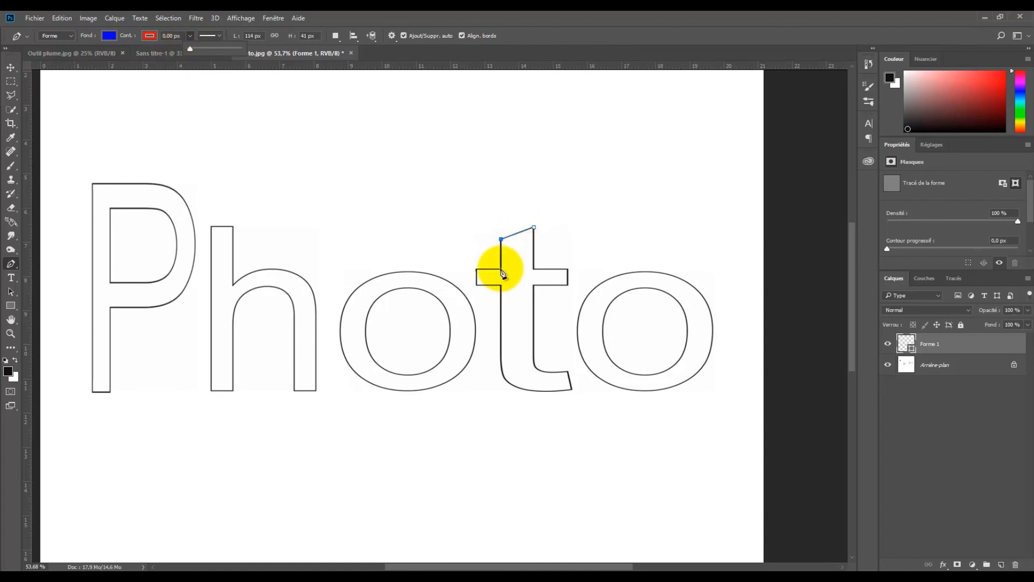
- Trace the upper left side of the t and around the left arm of its crossbar with straight segments
click(501, 269)
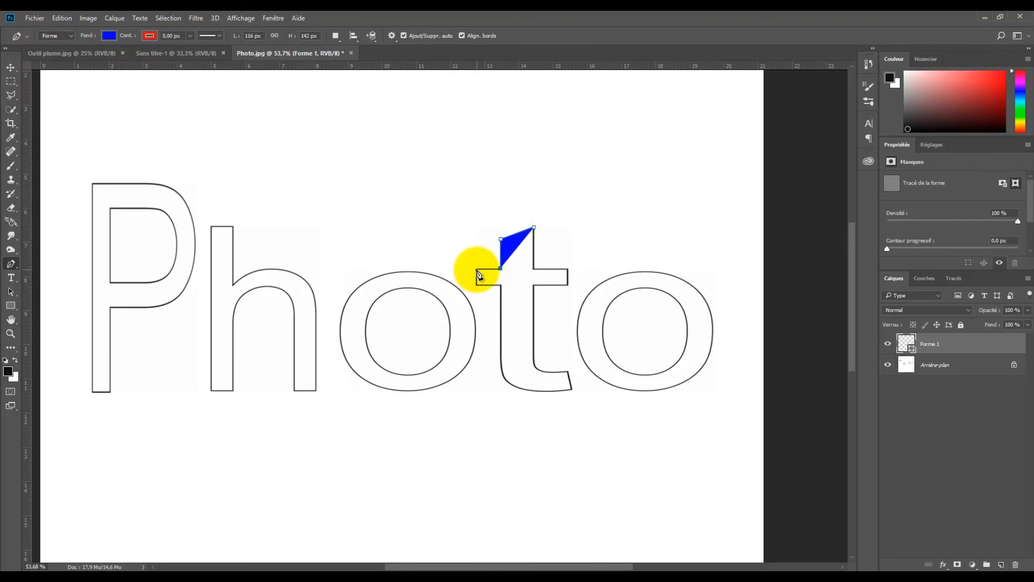
click(477, 270)
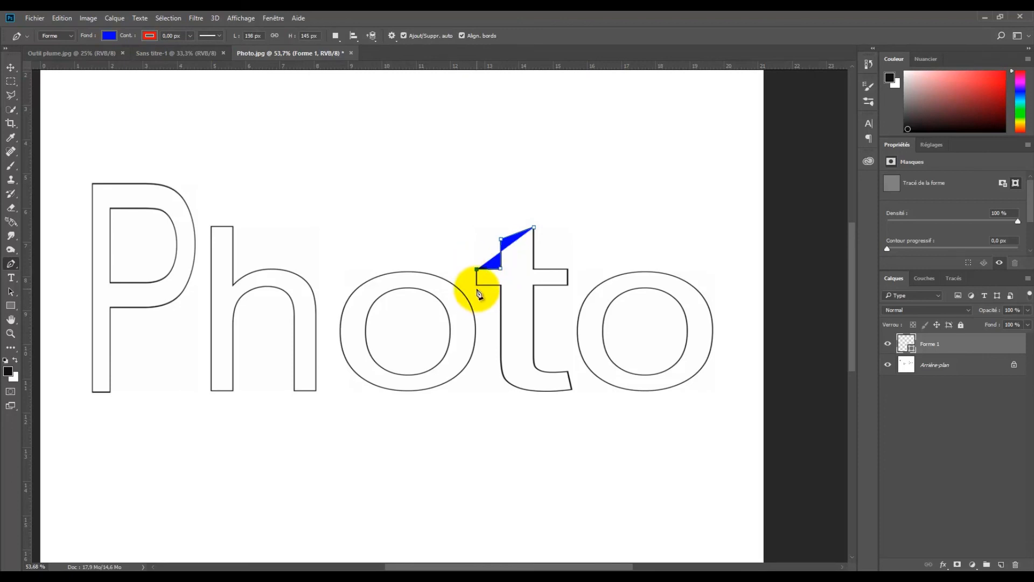
click(477, 285)
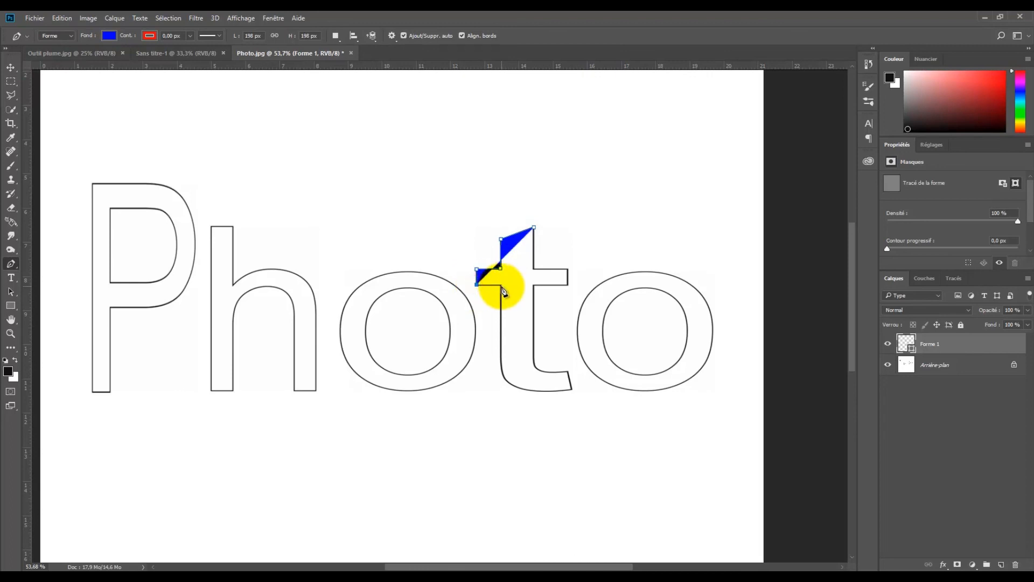
click(502, 286)
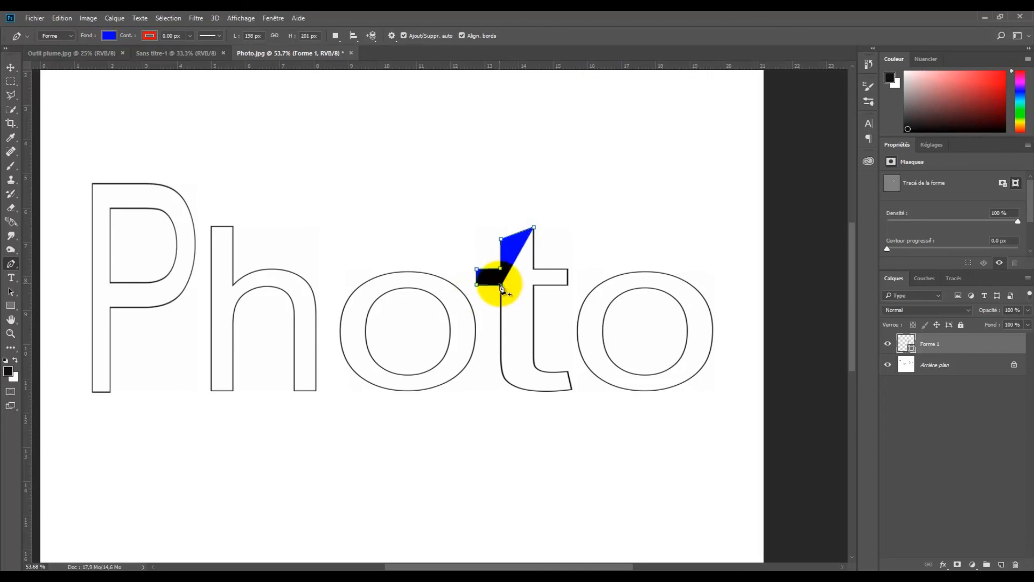
- Continue the shape down the t's stem, curve it around the bottom-left bend and extend it to the foot's lower-right corner
click(502, 374)
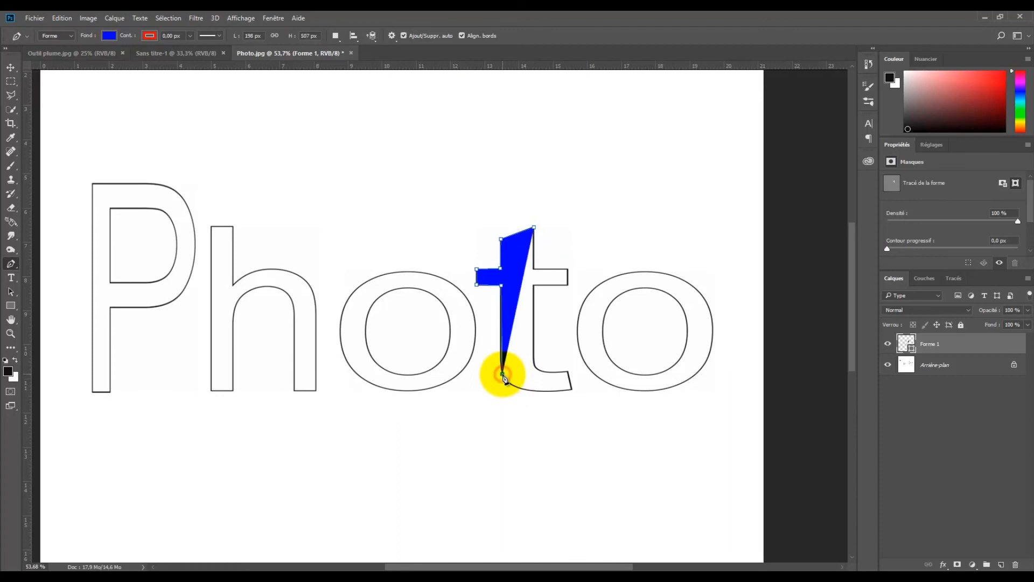
click(533, 391)
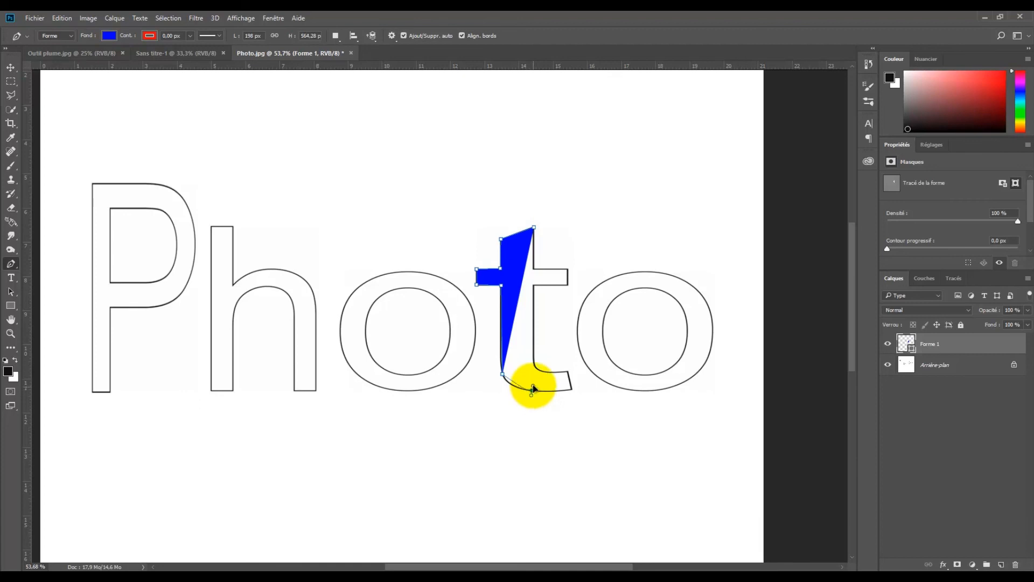
drag(533, 389, 561, 398)
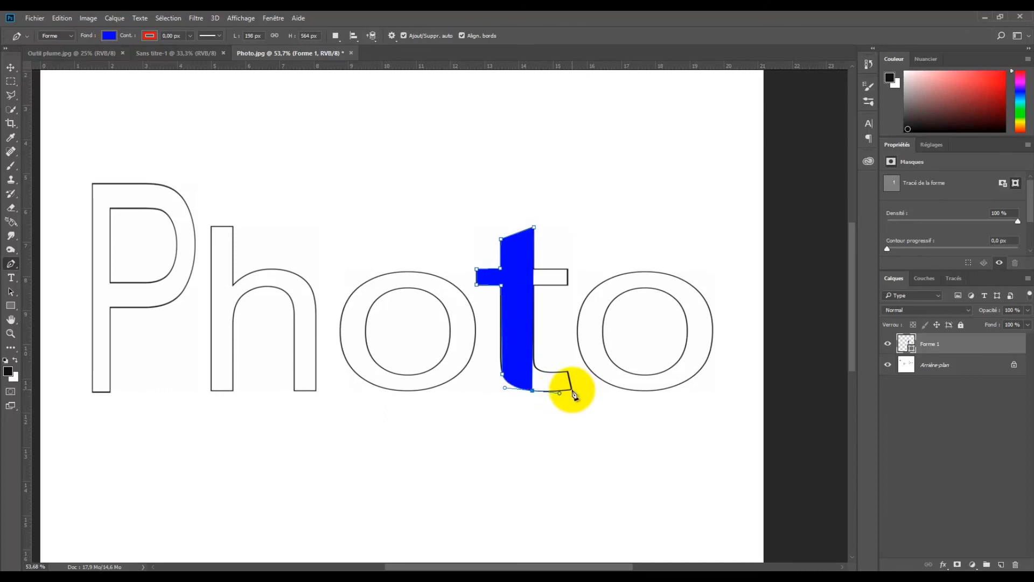
drag(572, 390, 577, 390)
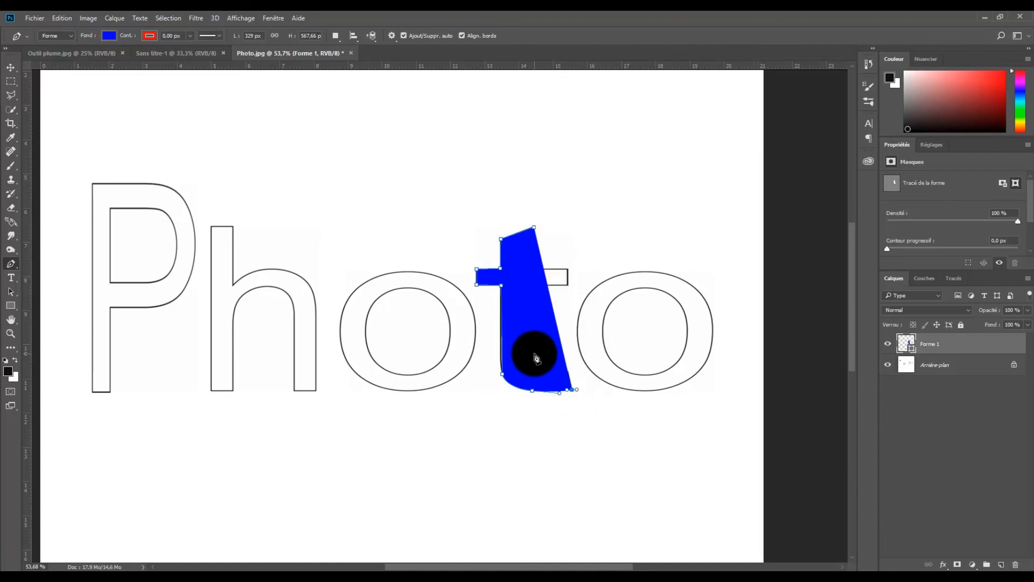
- Lower the shape layer's opacity to 70% and remove the outgoing handle at the foot's lower-right anchor
drag(998, 313, 977, 312)
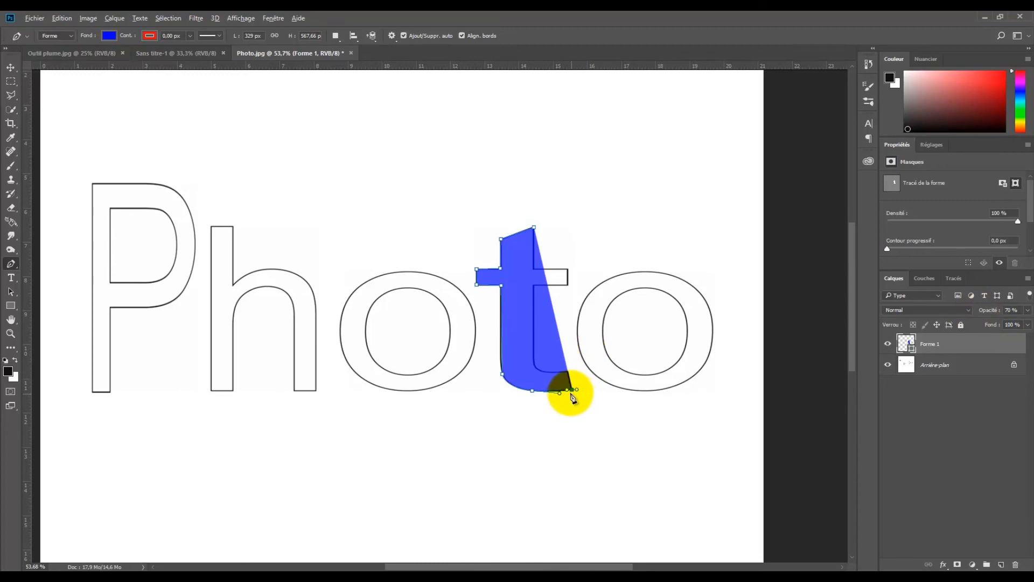
key(alt)
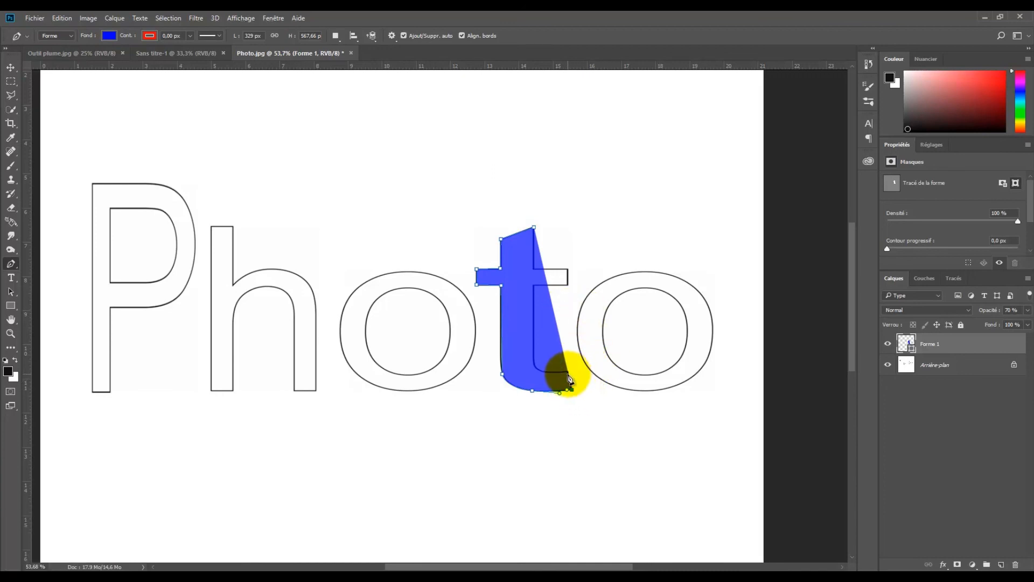
- Trace the top edge of the t's foot, curve the shape into the stem's right edge, adjust the bend and remove its outgoing handle
click(568, 372)
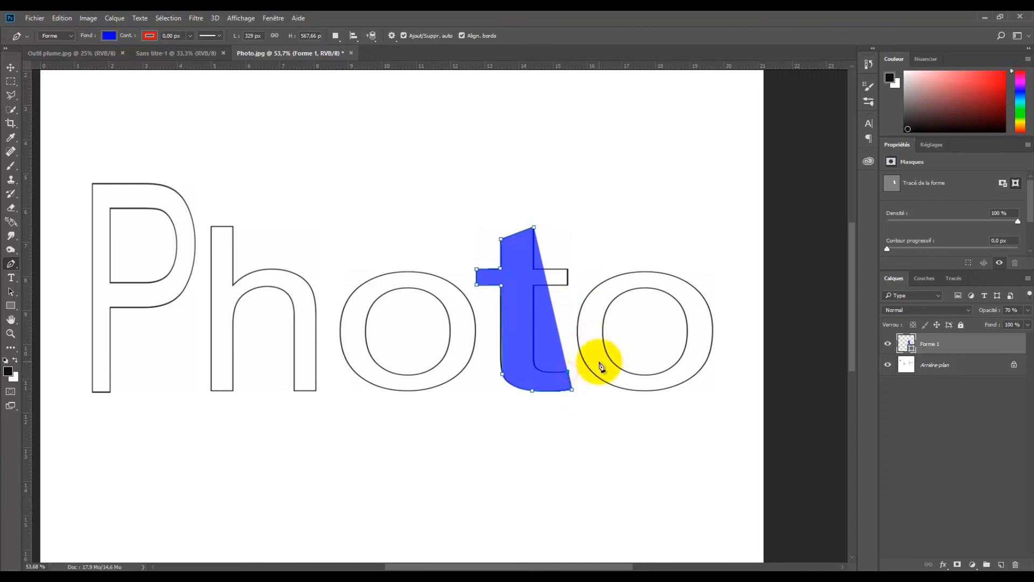
click(548, 373)
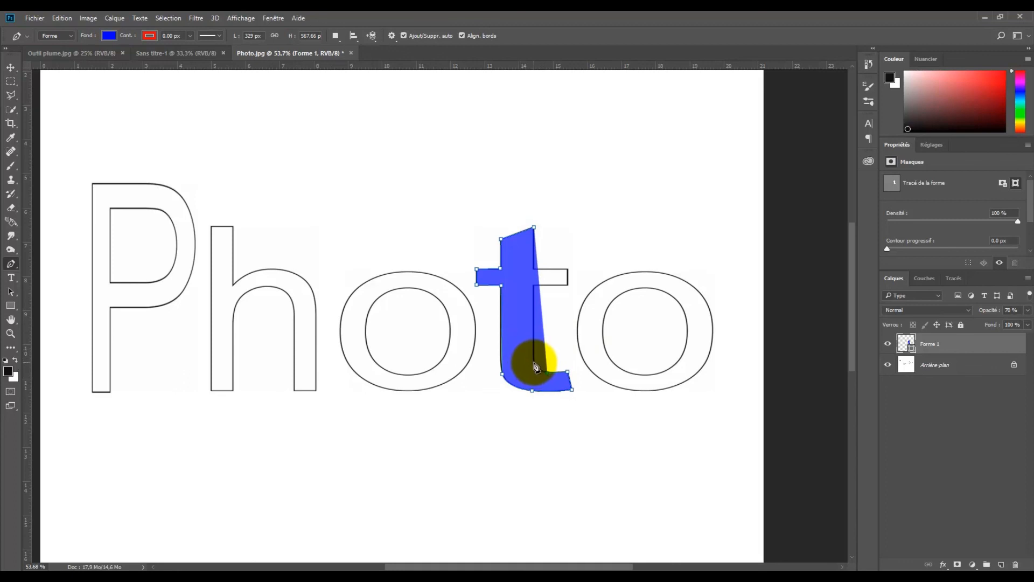
drag(534, 363, 535, 353)
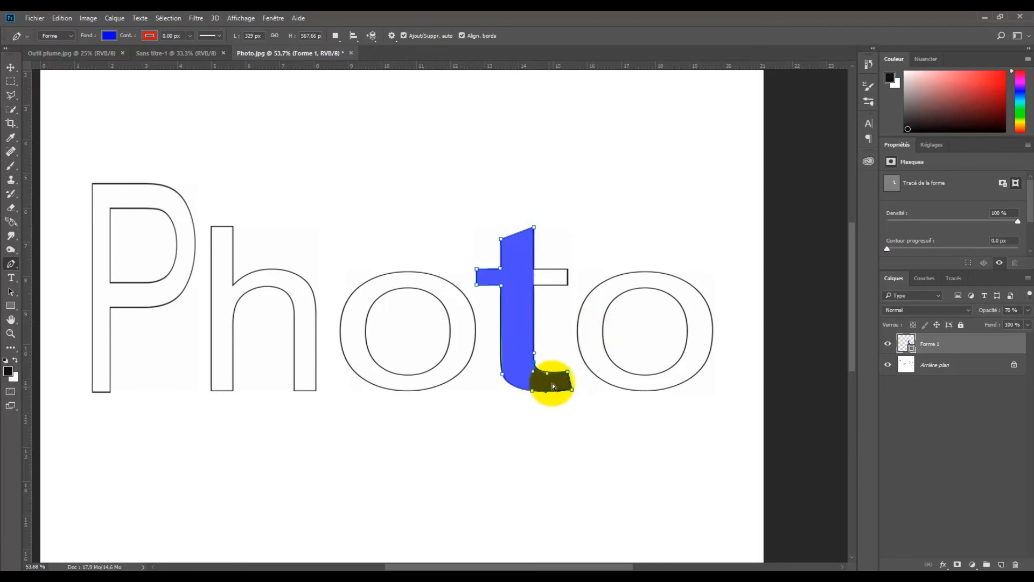
mouse_move(548, 376)
mouse_down()
mouse_move(563, 372)
mouse_move(545, 381)
mouse_up()
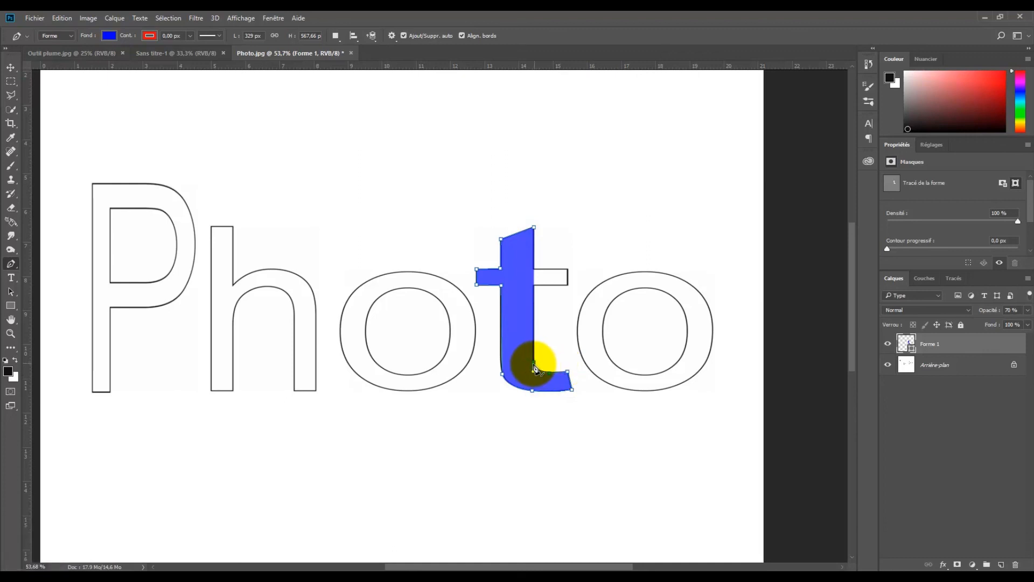
key(alt)
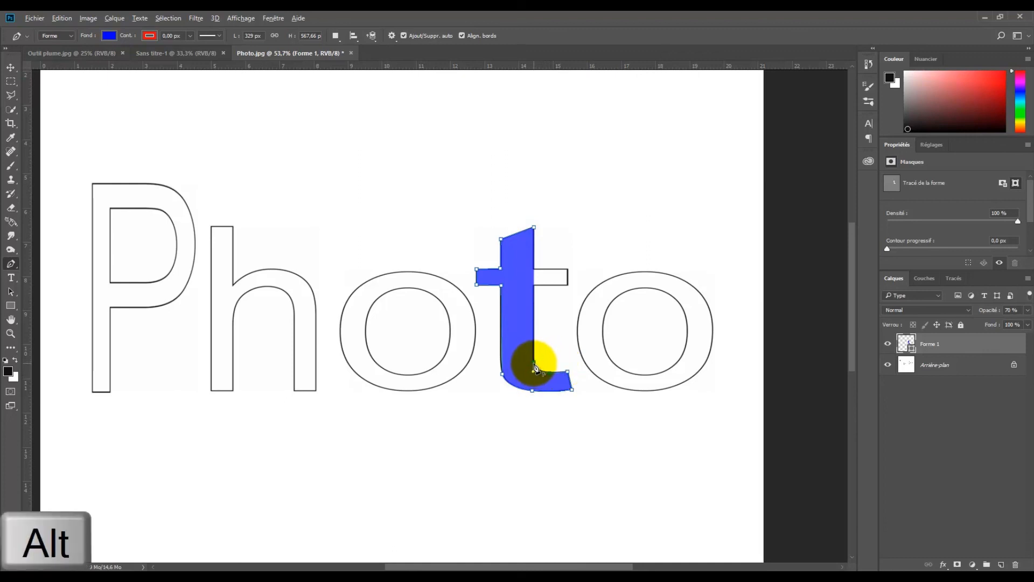
alt+click(533, 364)
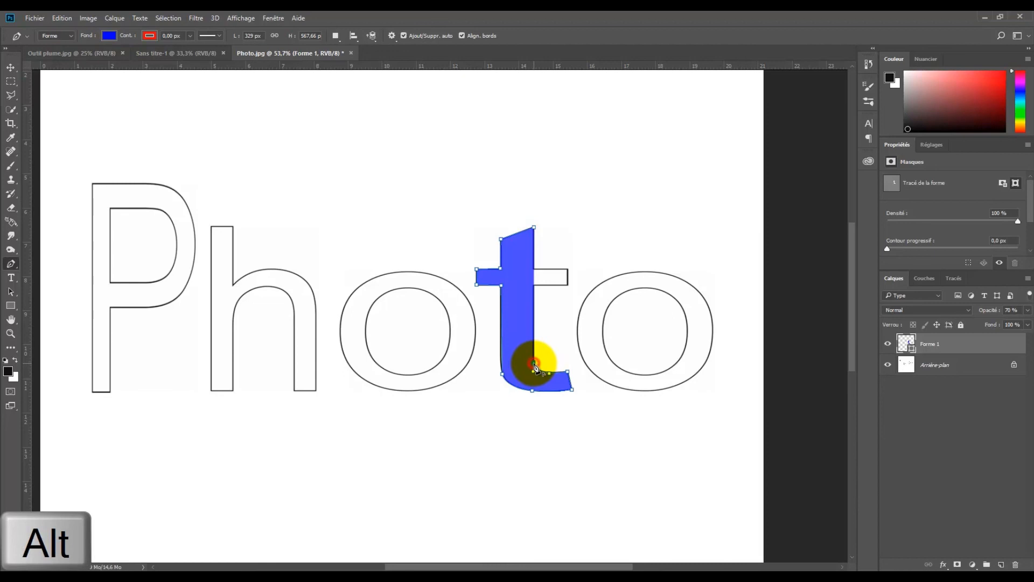
- Trace up the t's stem and around the right arm of its crossbar with straight segments, closing the shape at the starting anchor
click(535, 286)
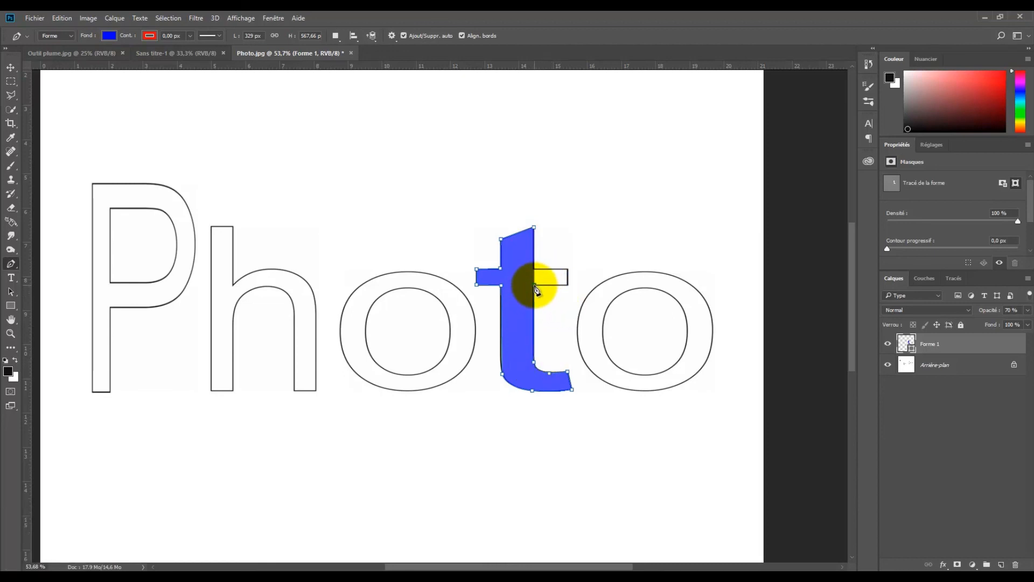
click(567, 285)
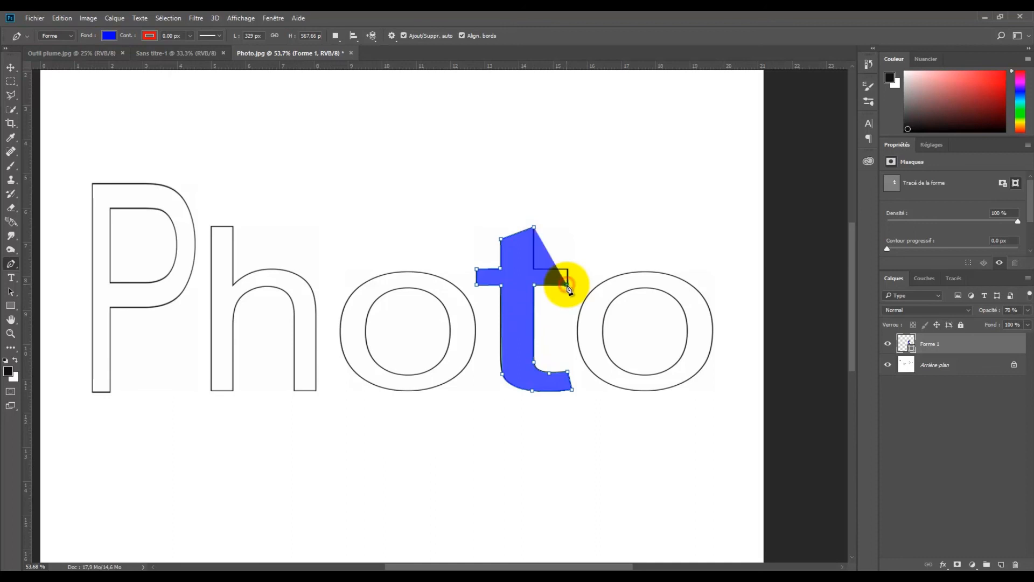
click(535, 269)
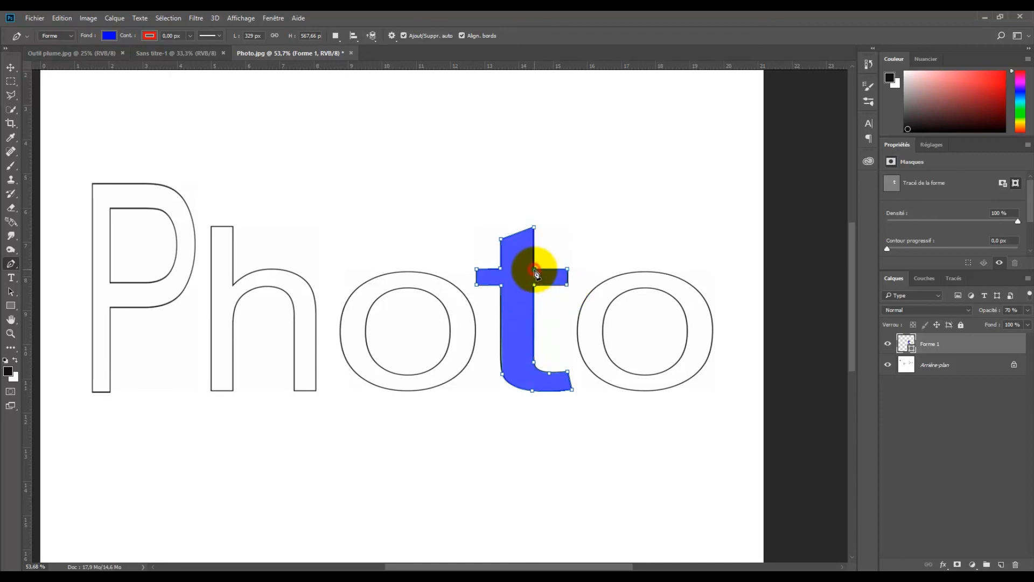
click(534, 229)
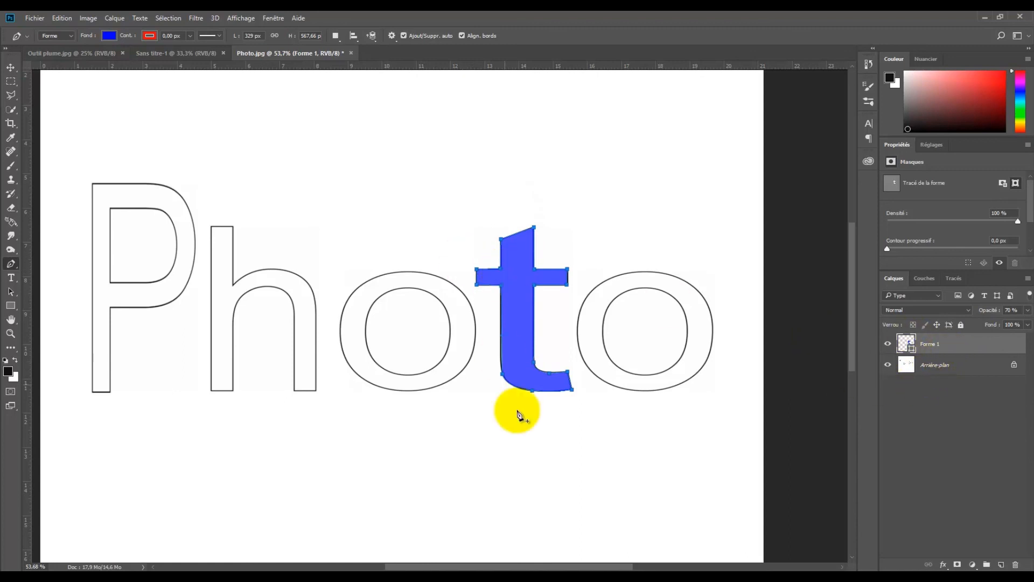
- Hide the background layer and set the t shape layer's opacity to 100%
click(888, 366)
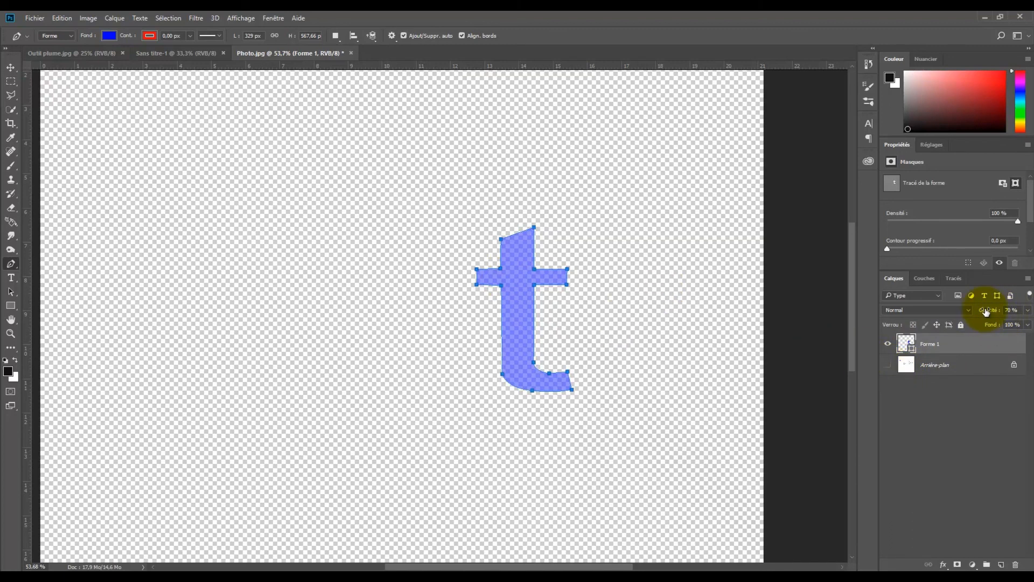
drag(985, 312, 1006, 313)
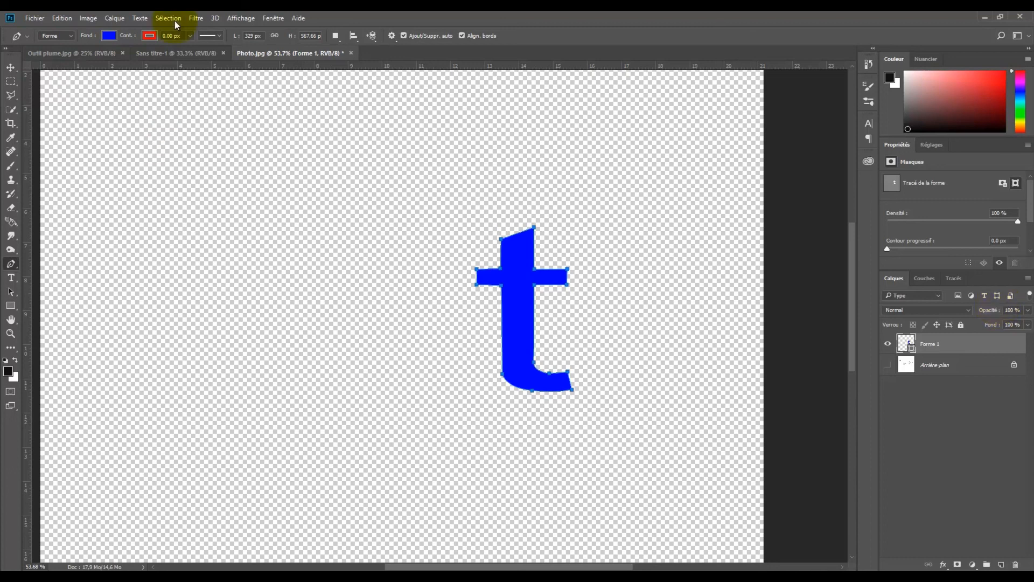
- Switch to the Outil plume.jpg document
click(93, 53)
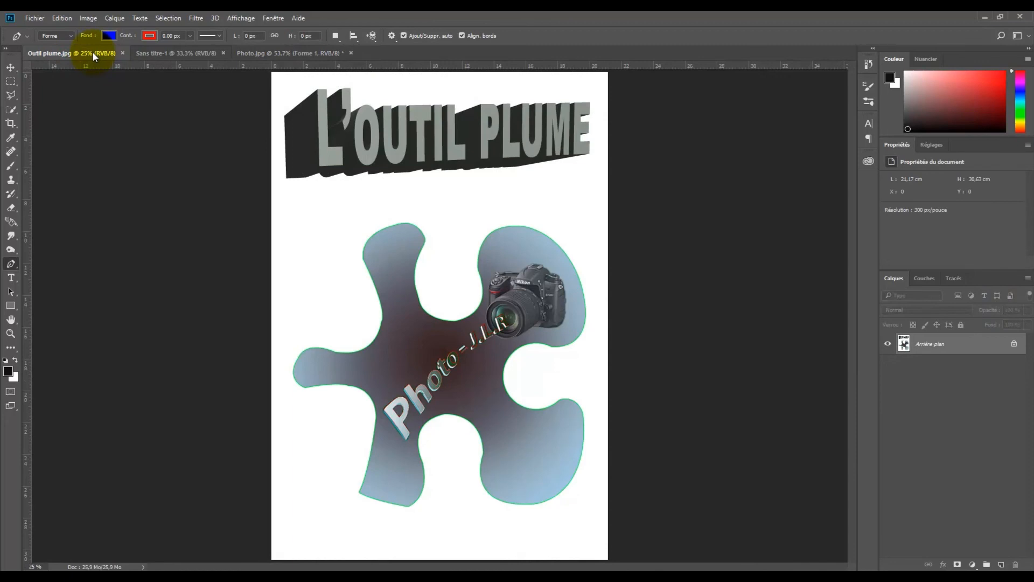